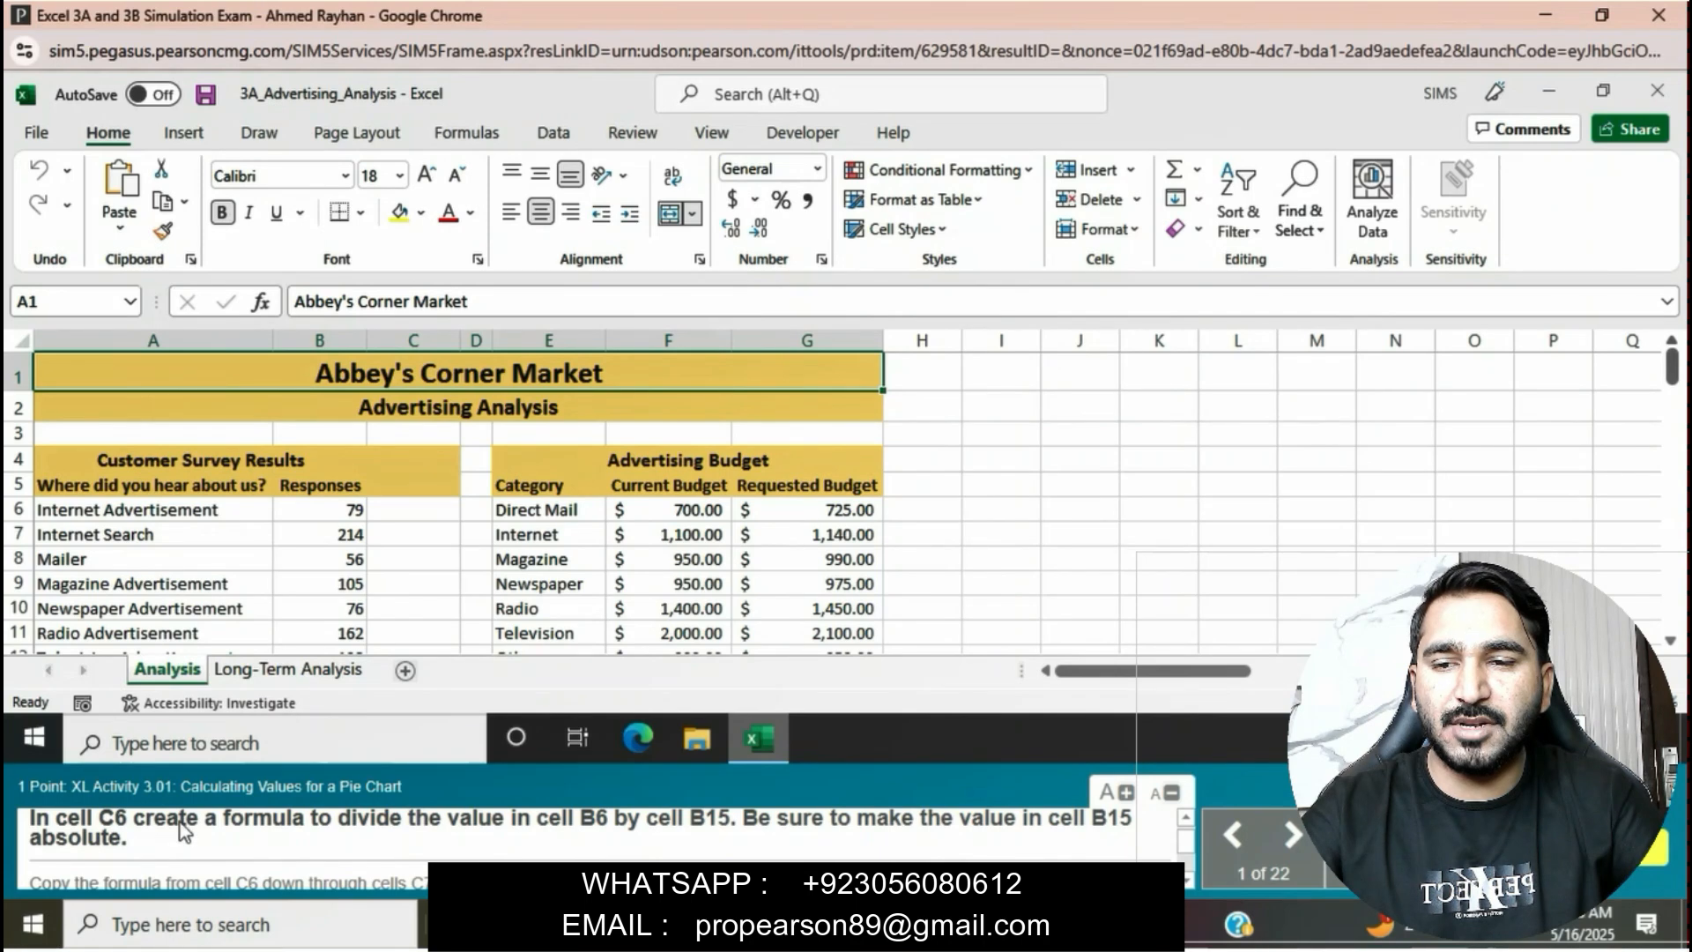
Enter the formula =B6/$B$15 in cell C6 to divide the Internet Advertisement responses by the total, with an absolute reference to B15
click(427, 514)
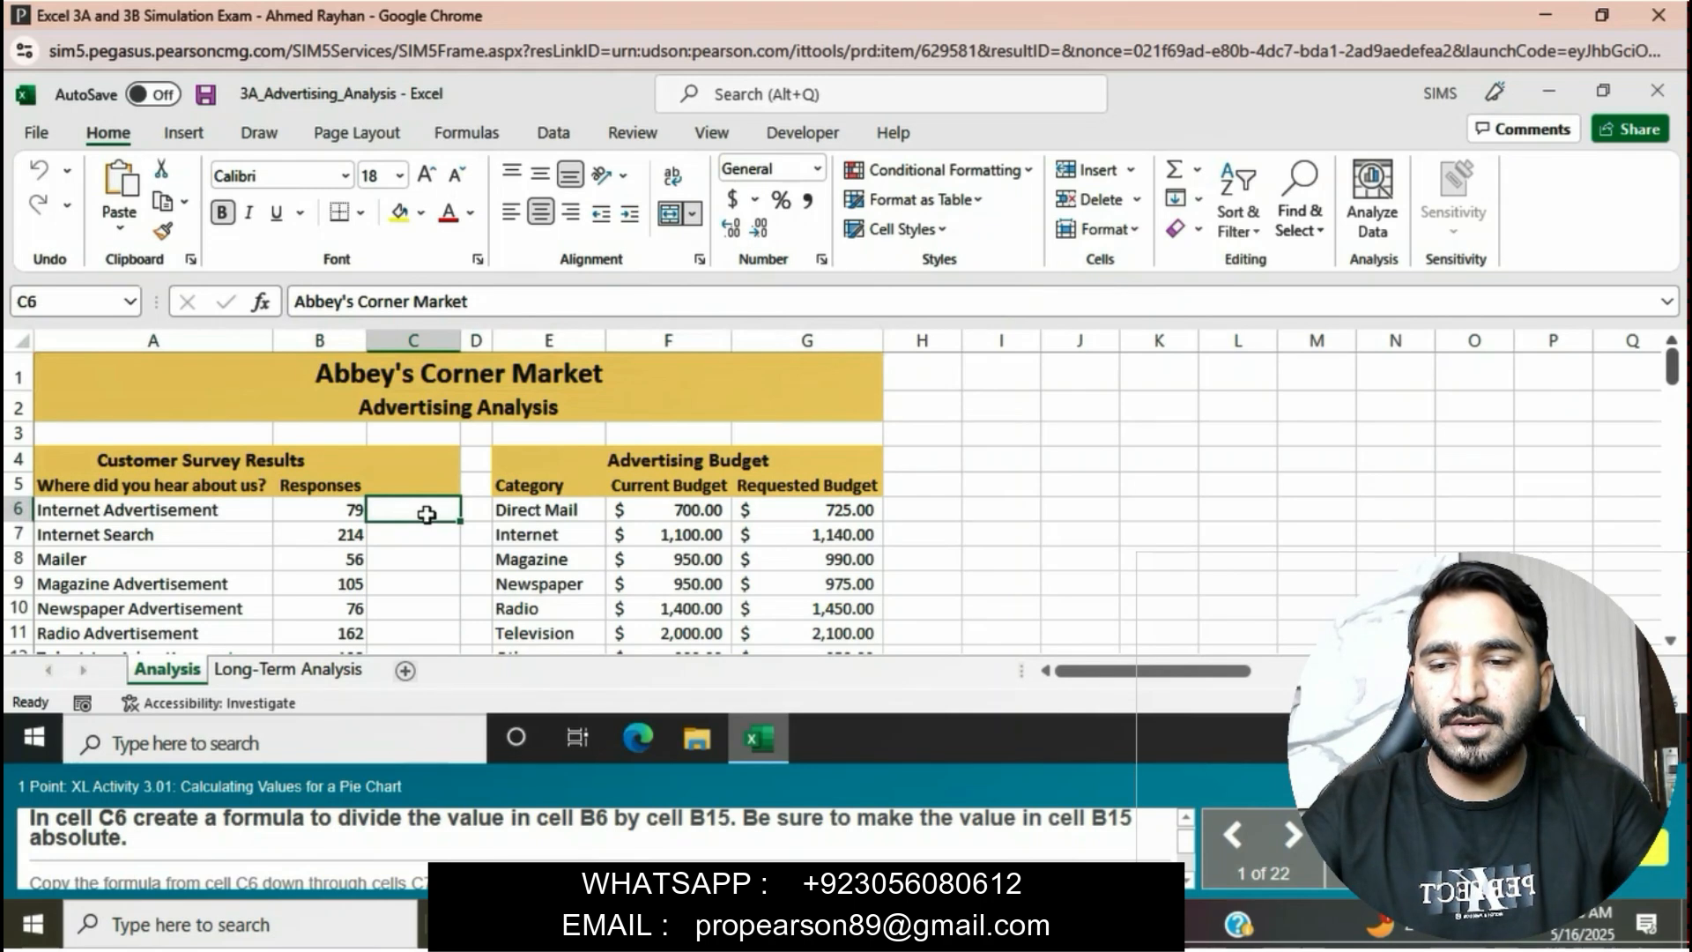
click(426, 515)
text(=)
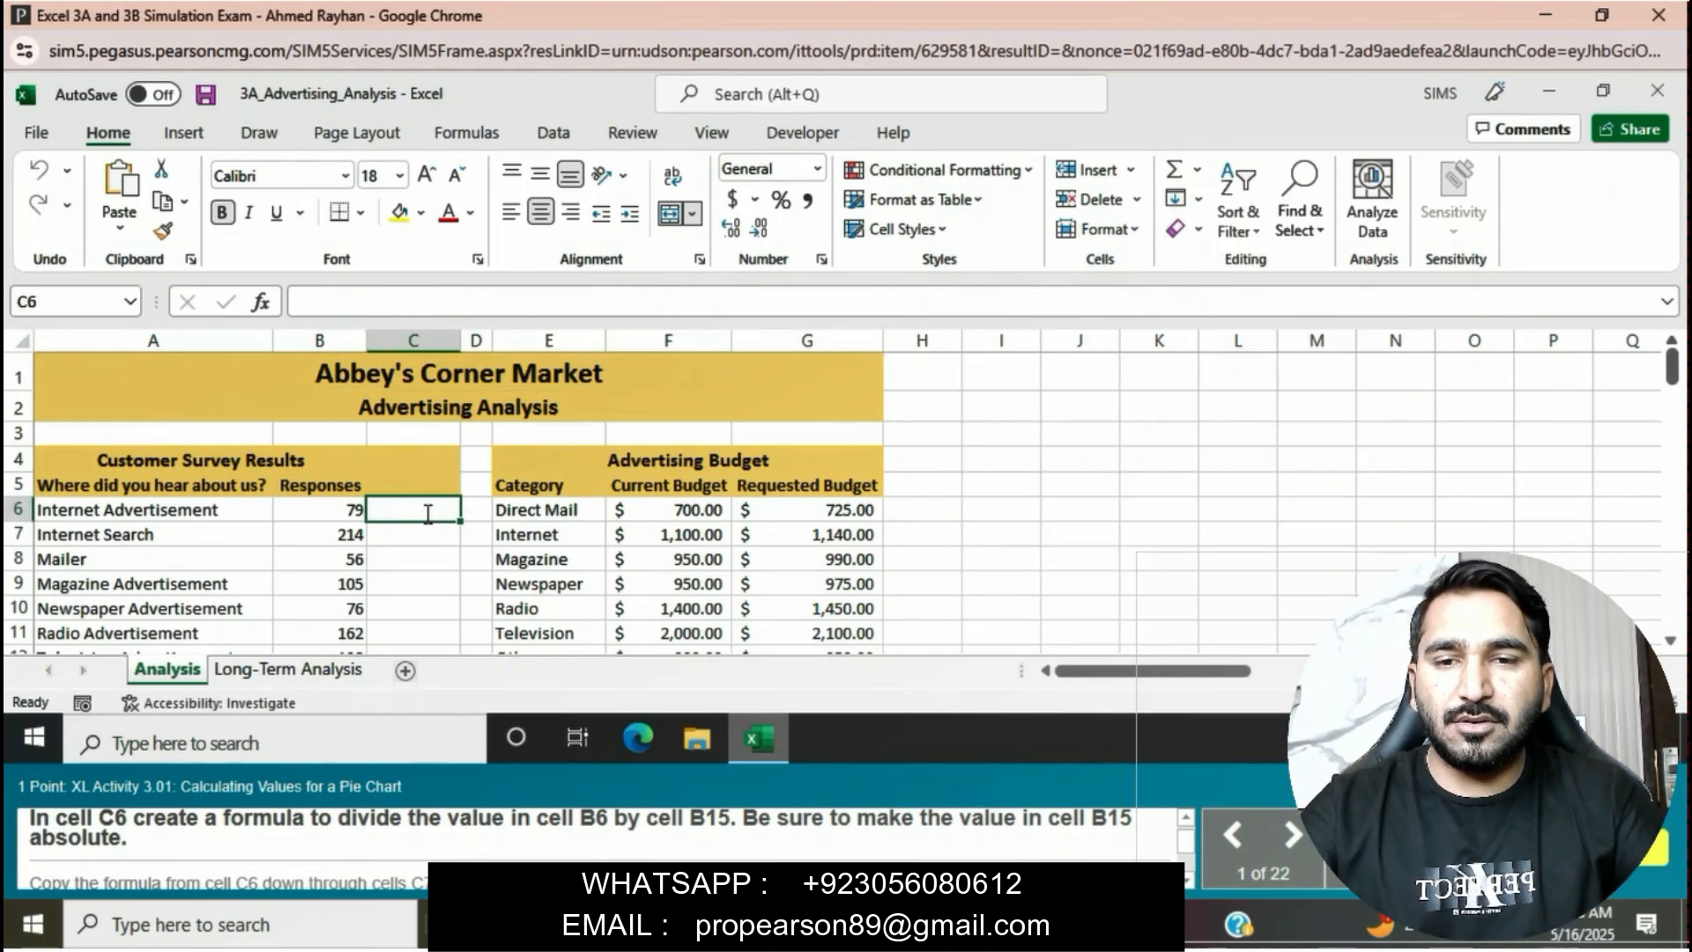
click(324, 517)
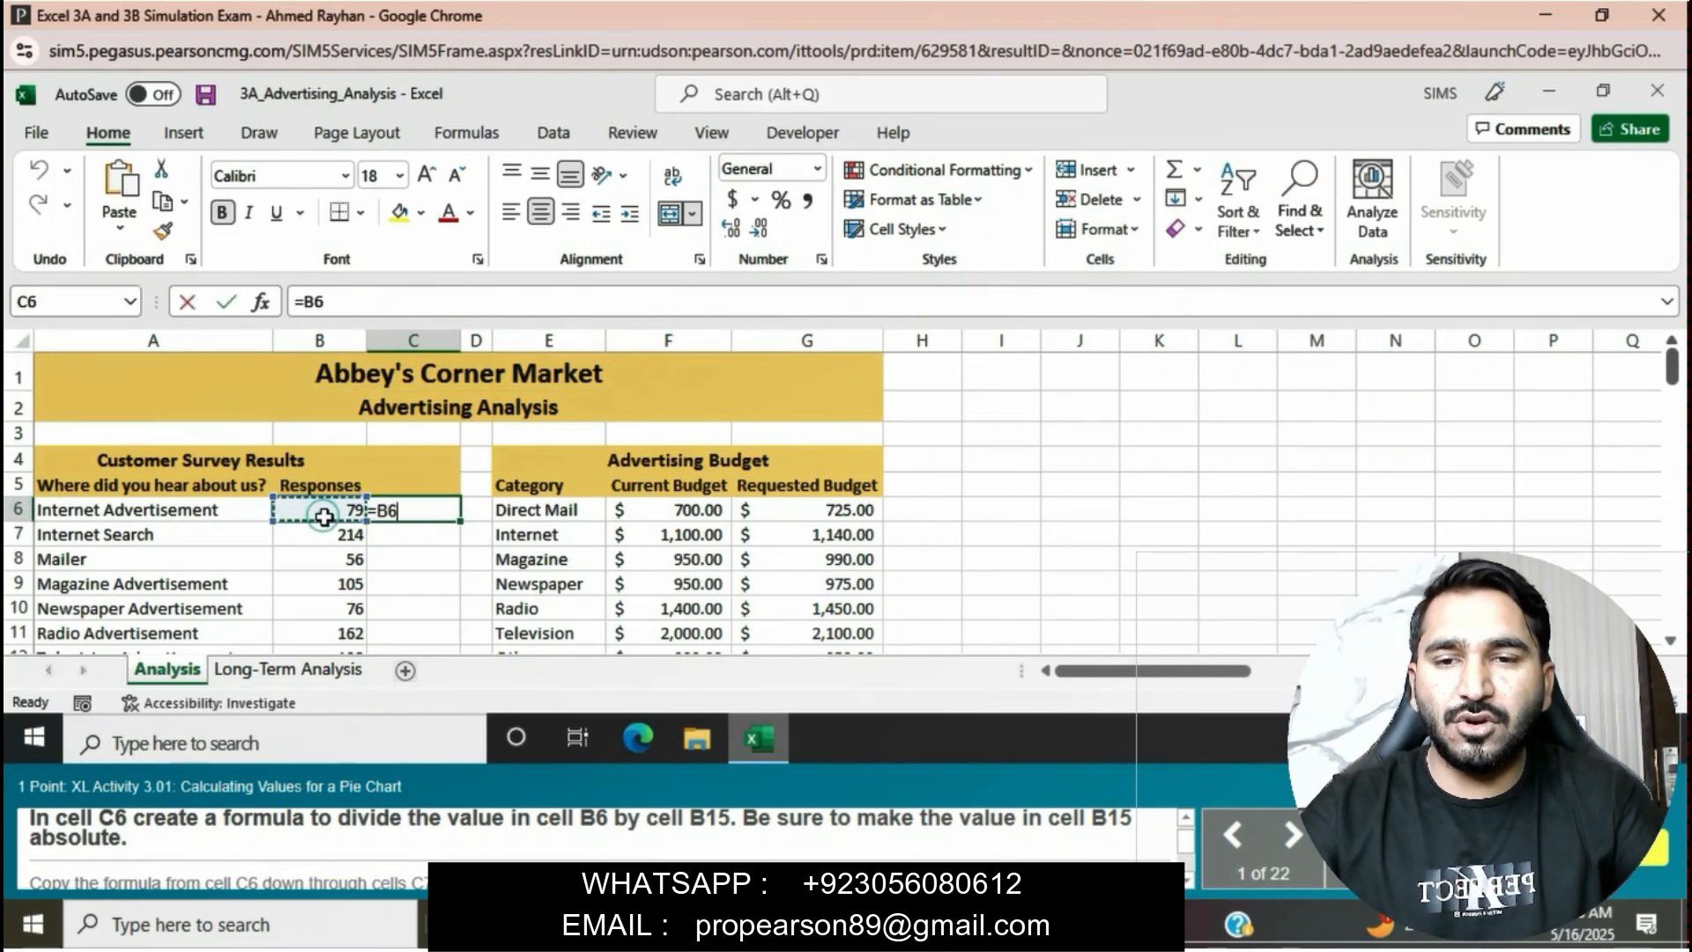
text(/)
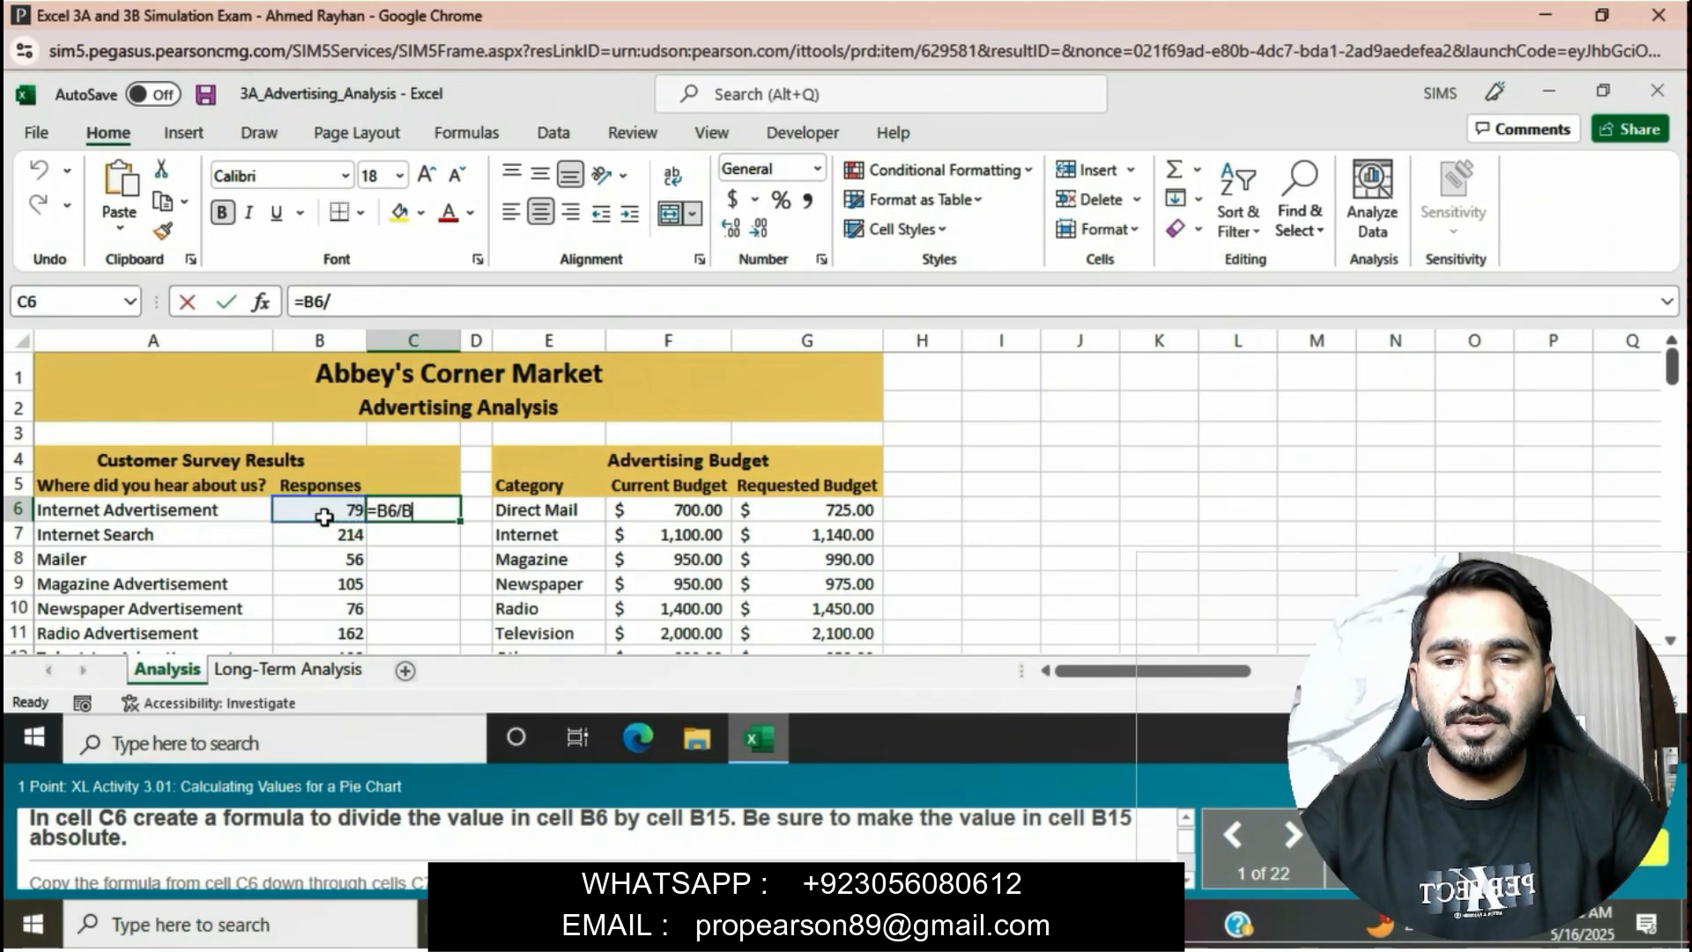
text(B)
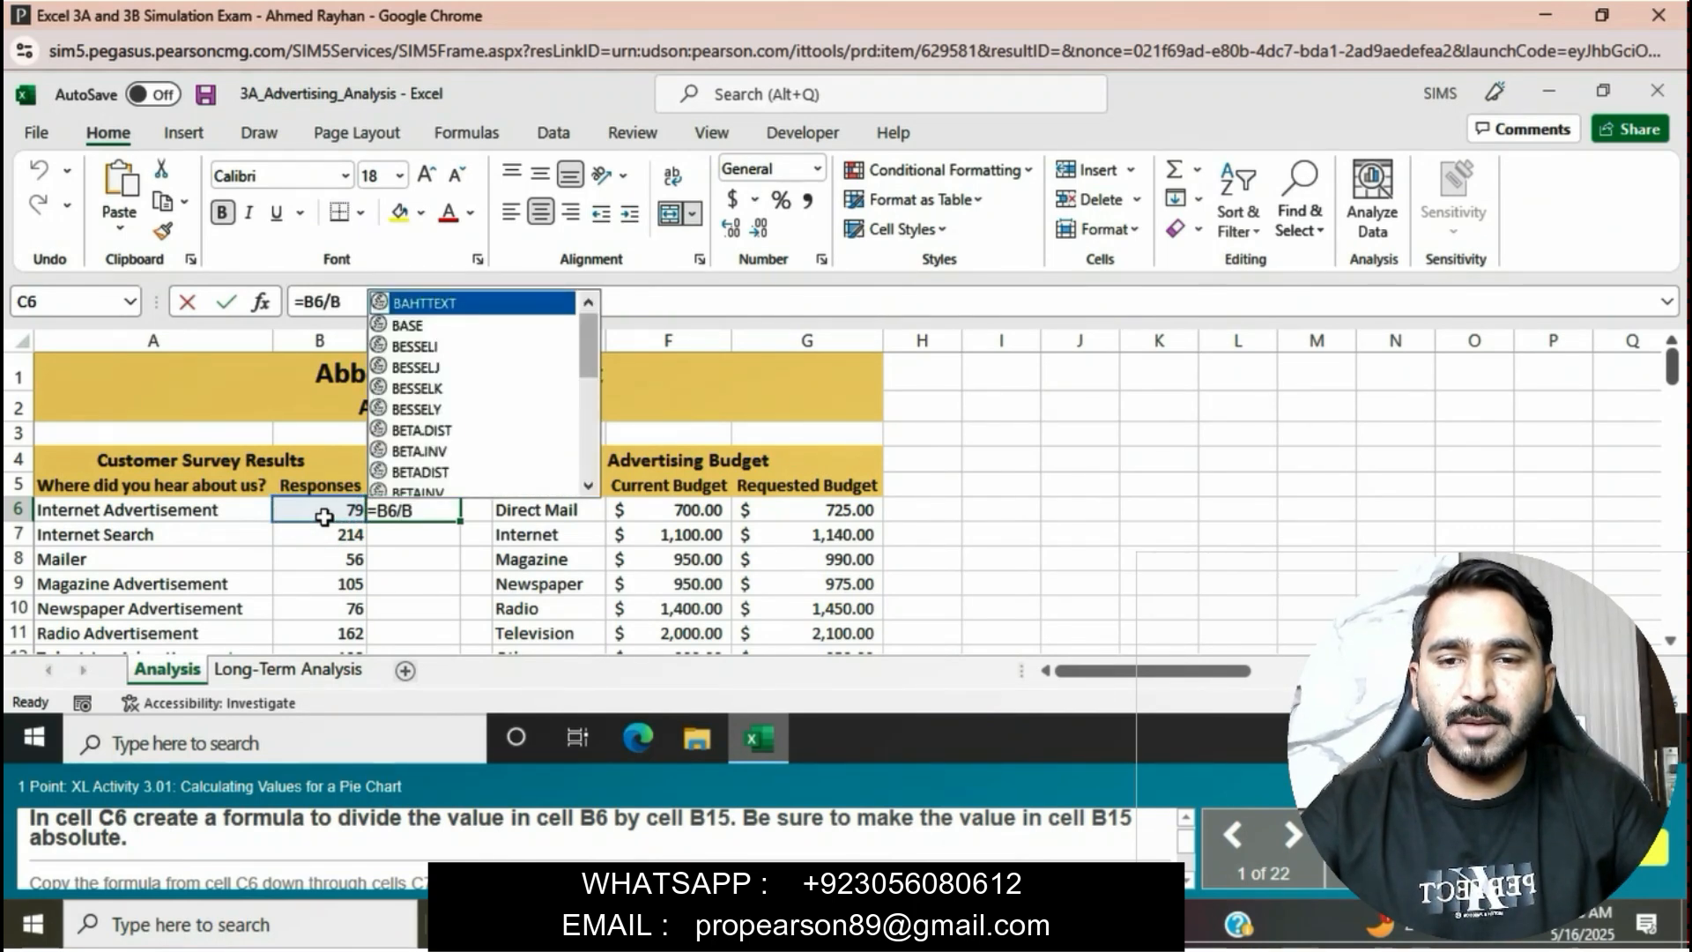
key(BackSpace)
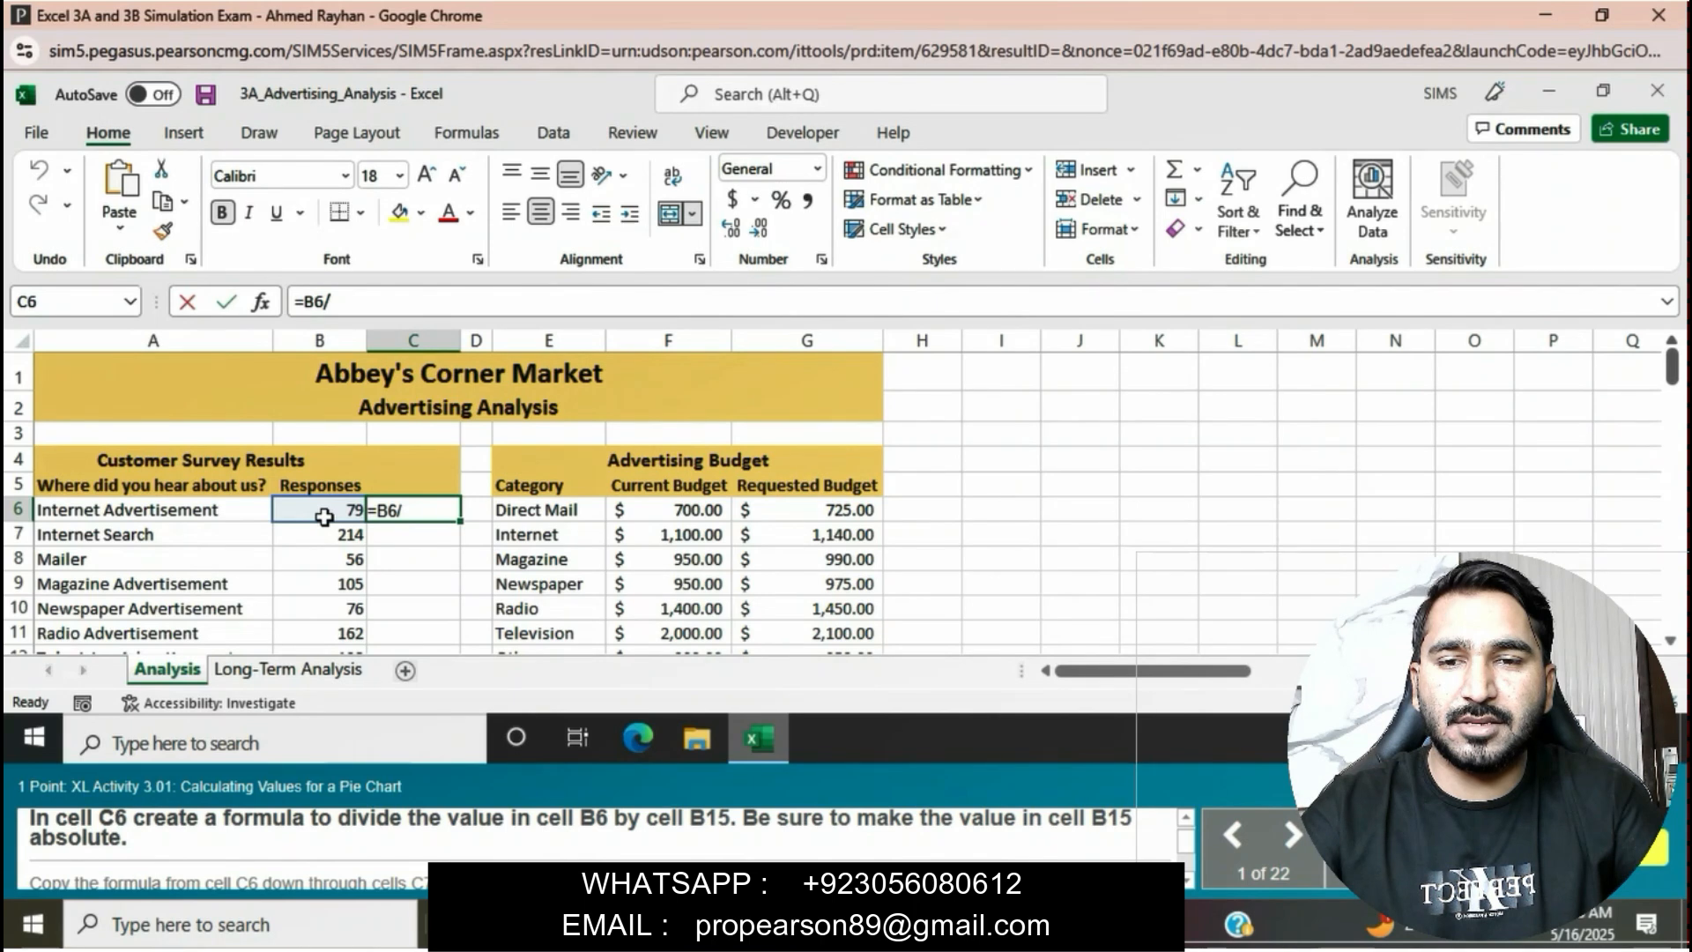
text($B)
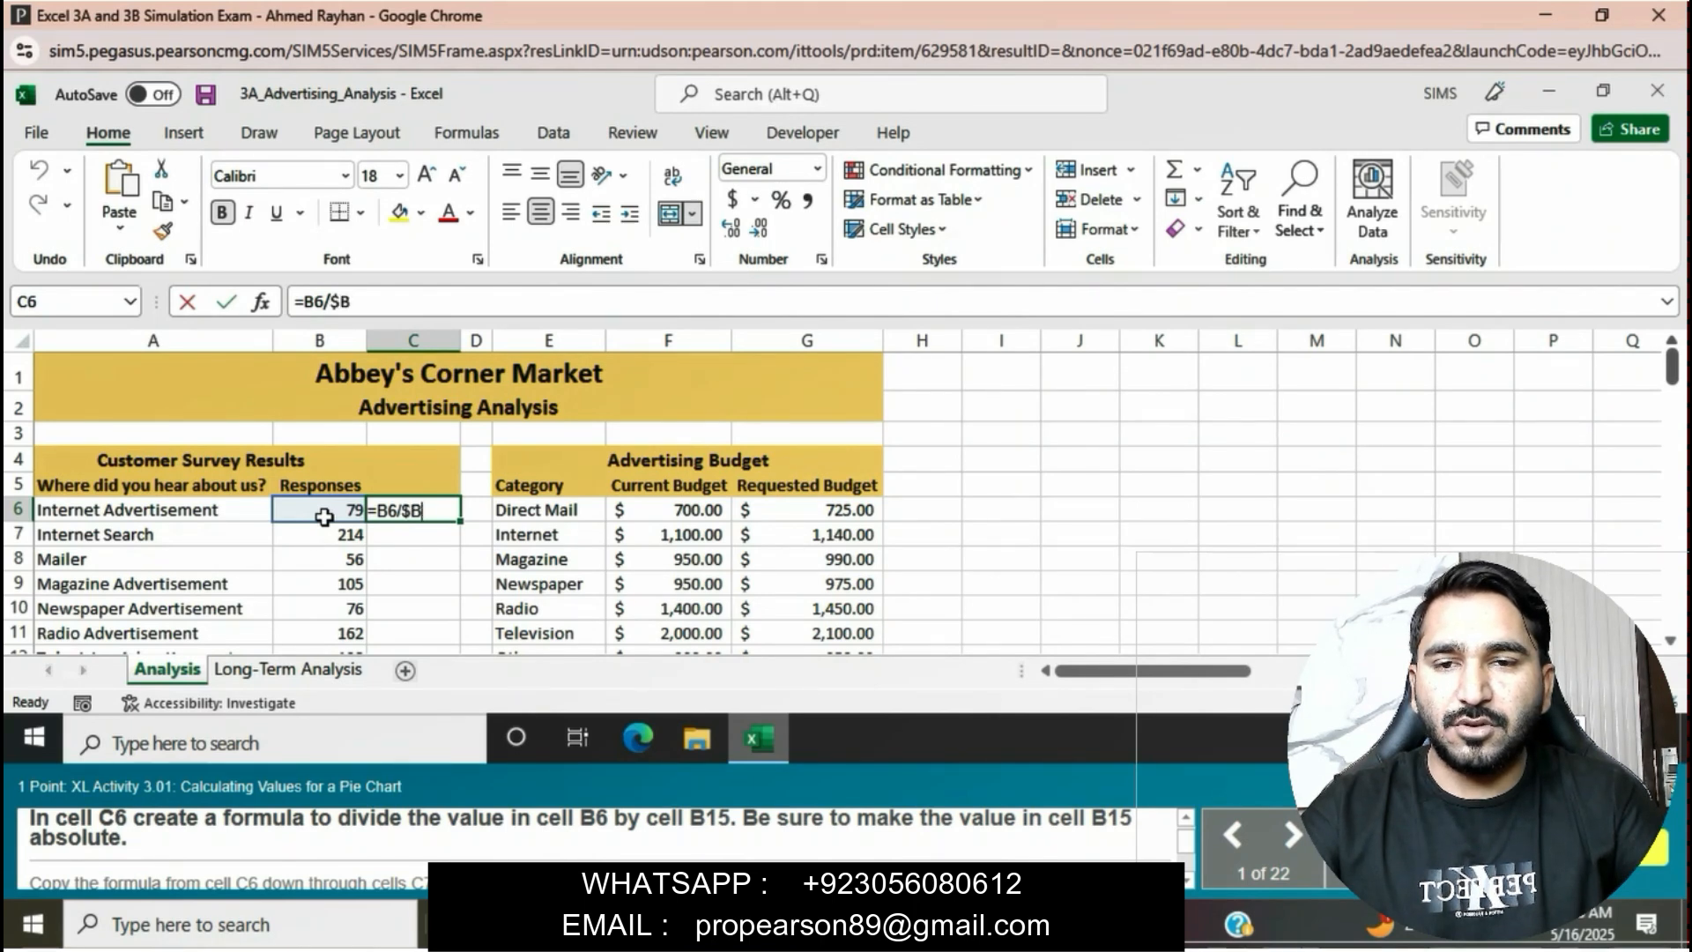
text($15)
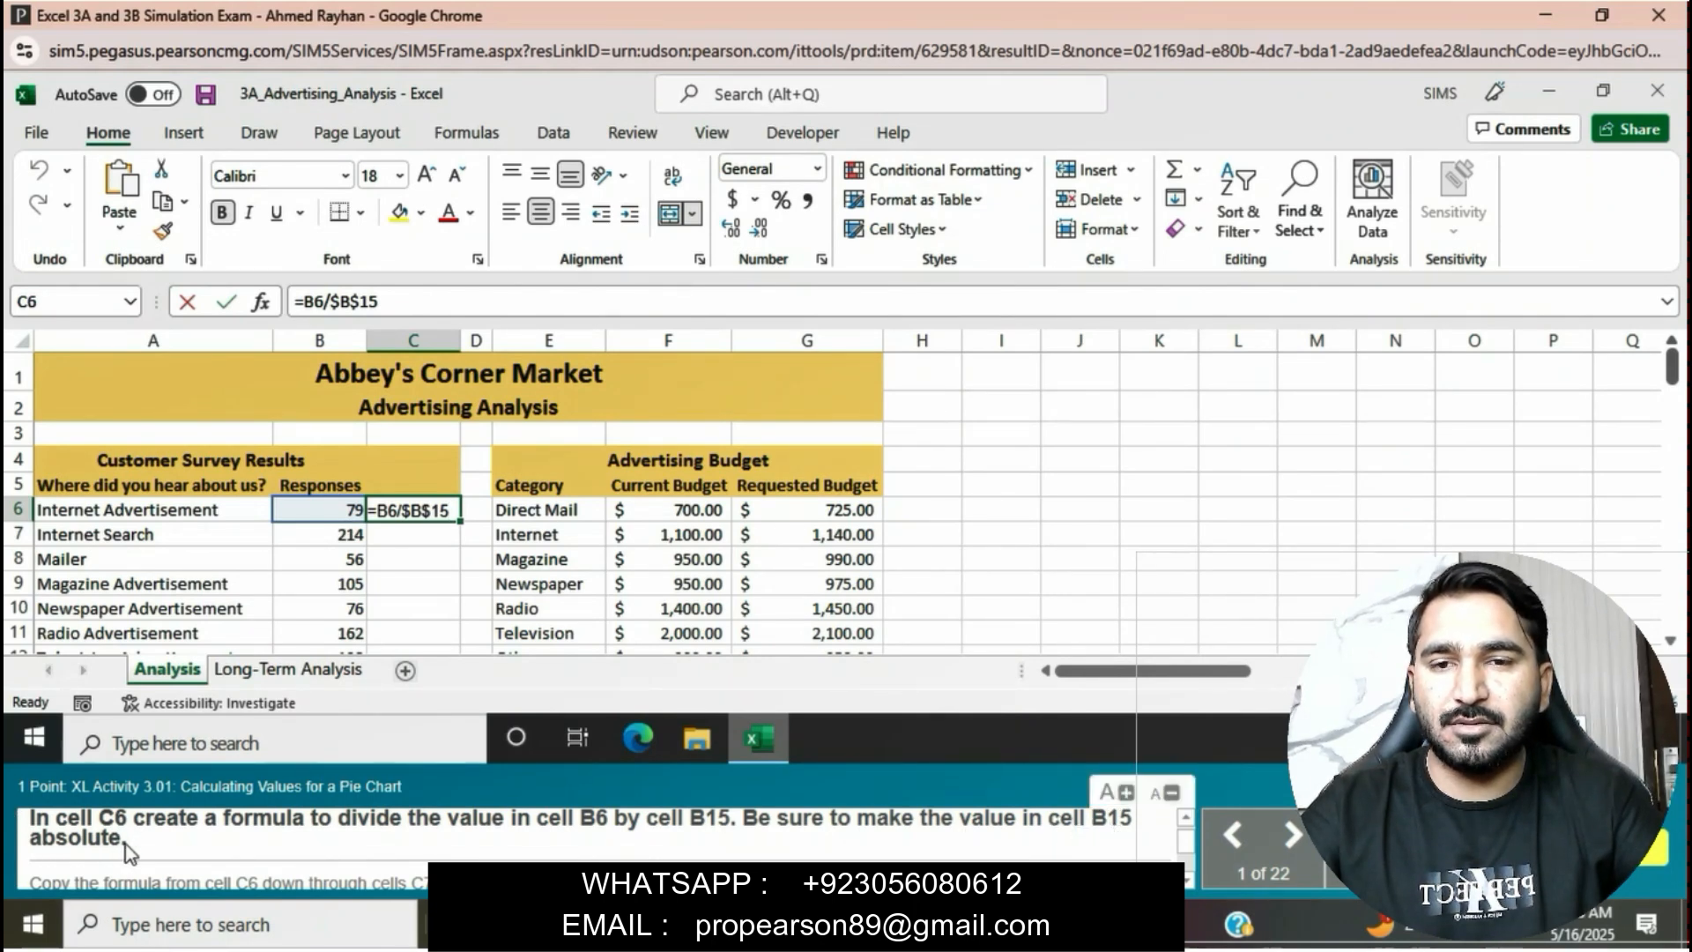
key(Return)
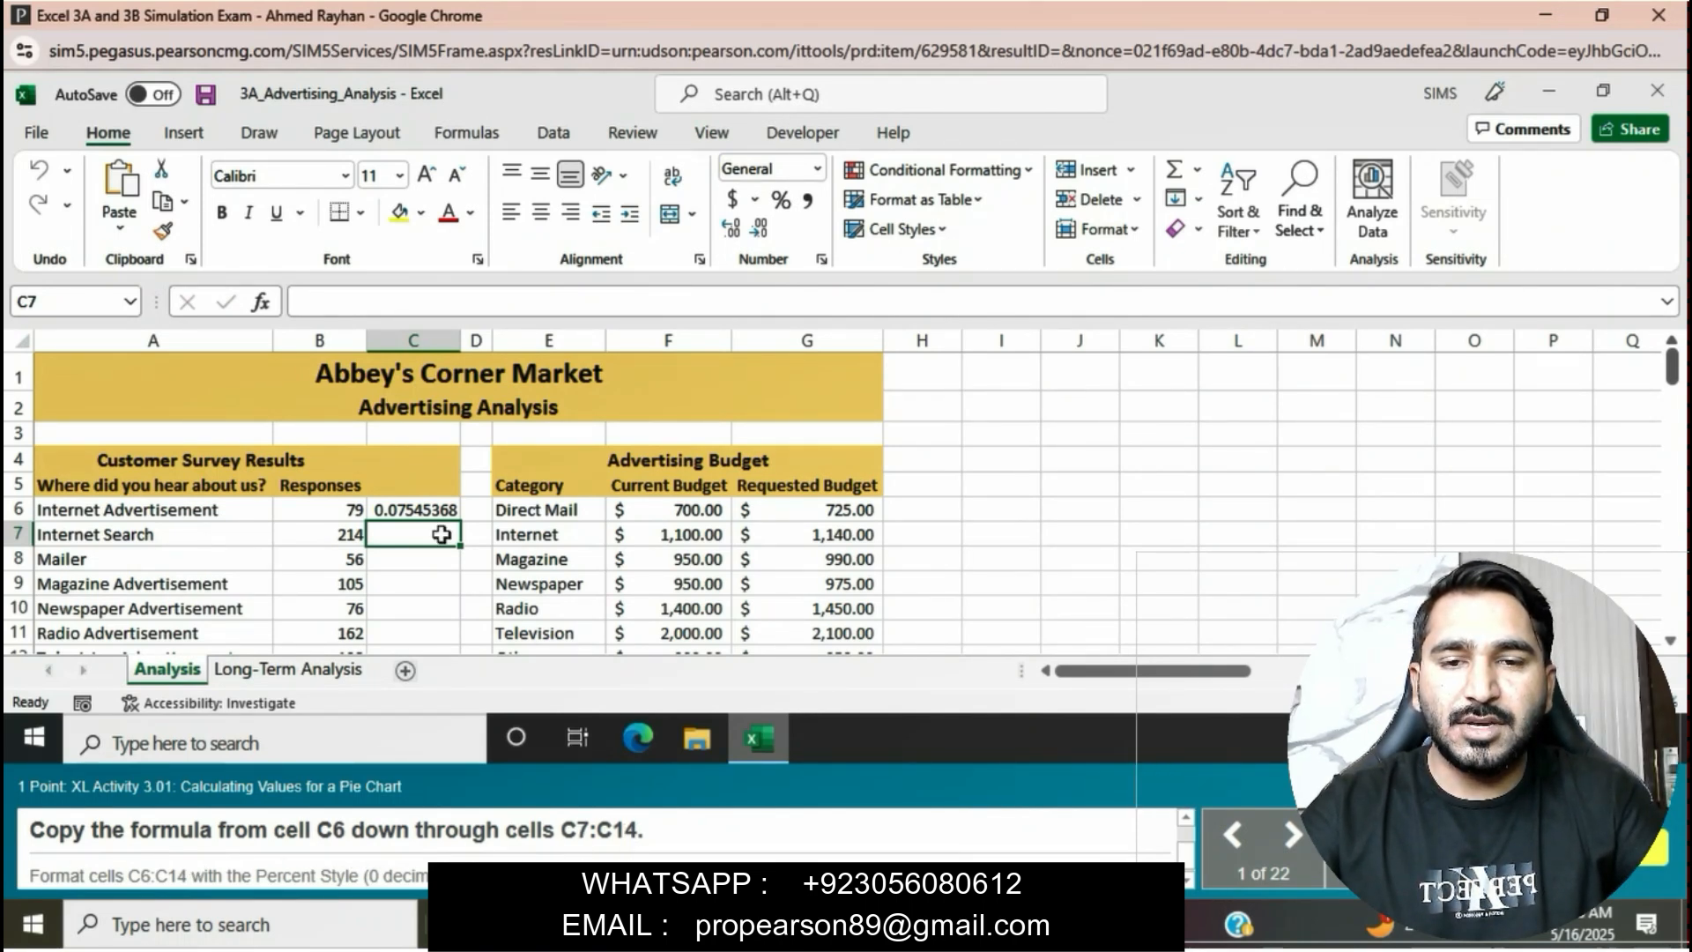
Copy the formula from cell C6 down through cells C7:C14
click(418, 511)
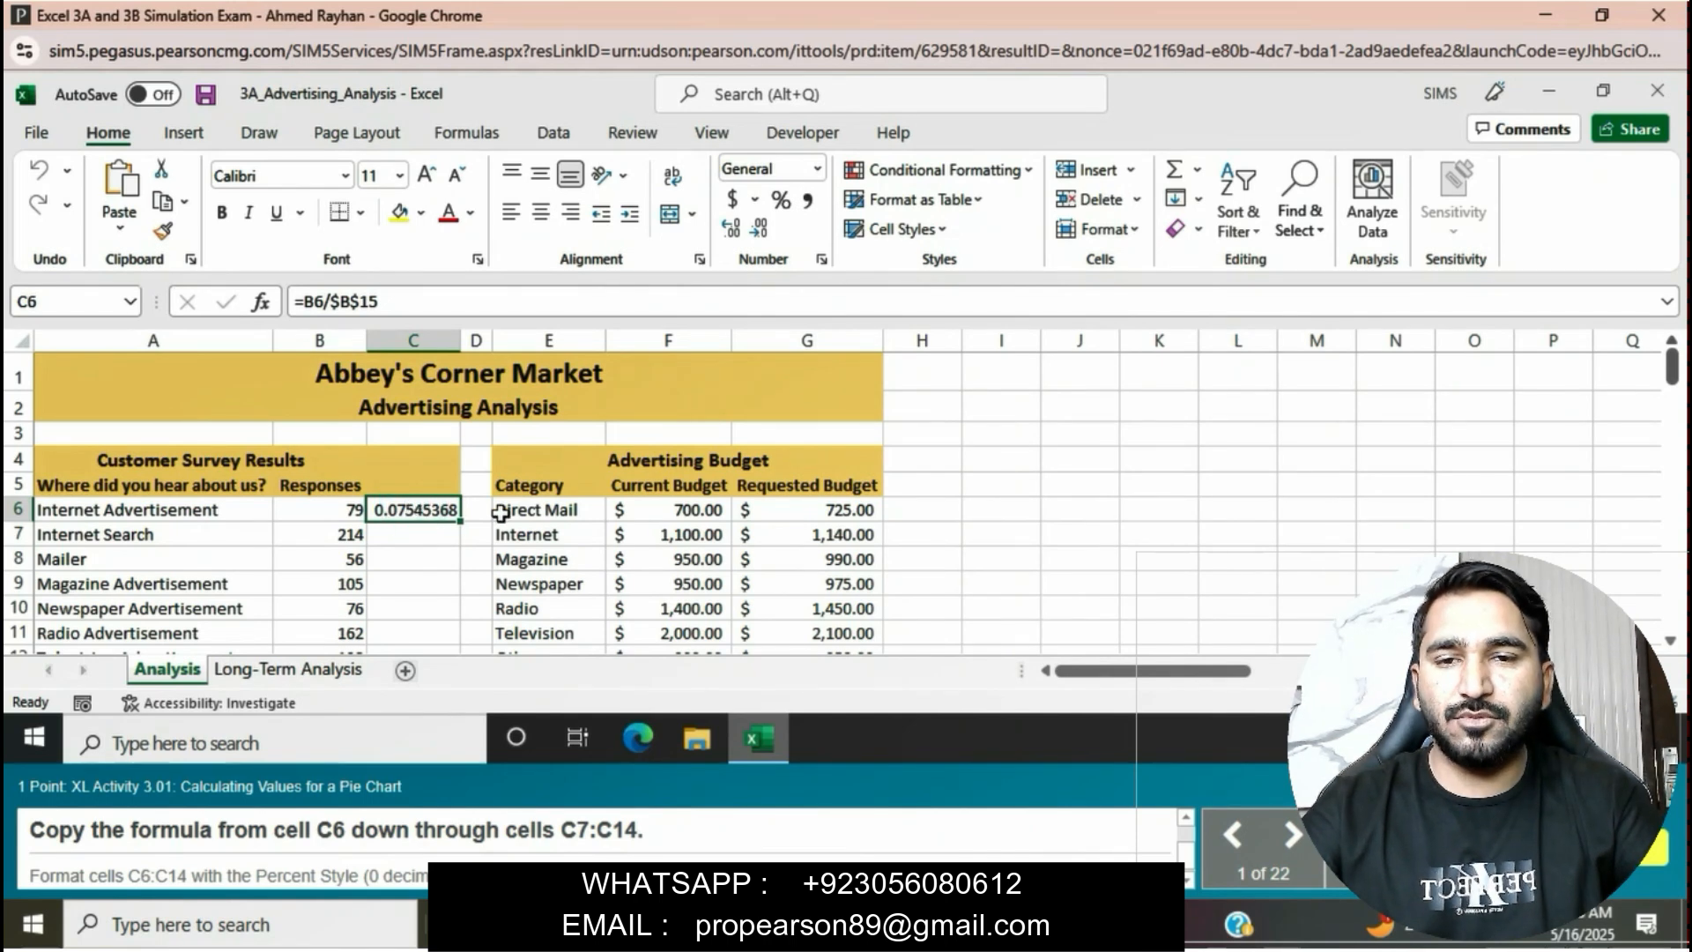
drag(465, 524, 429, 534)
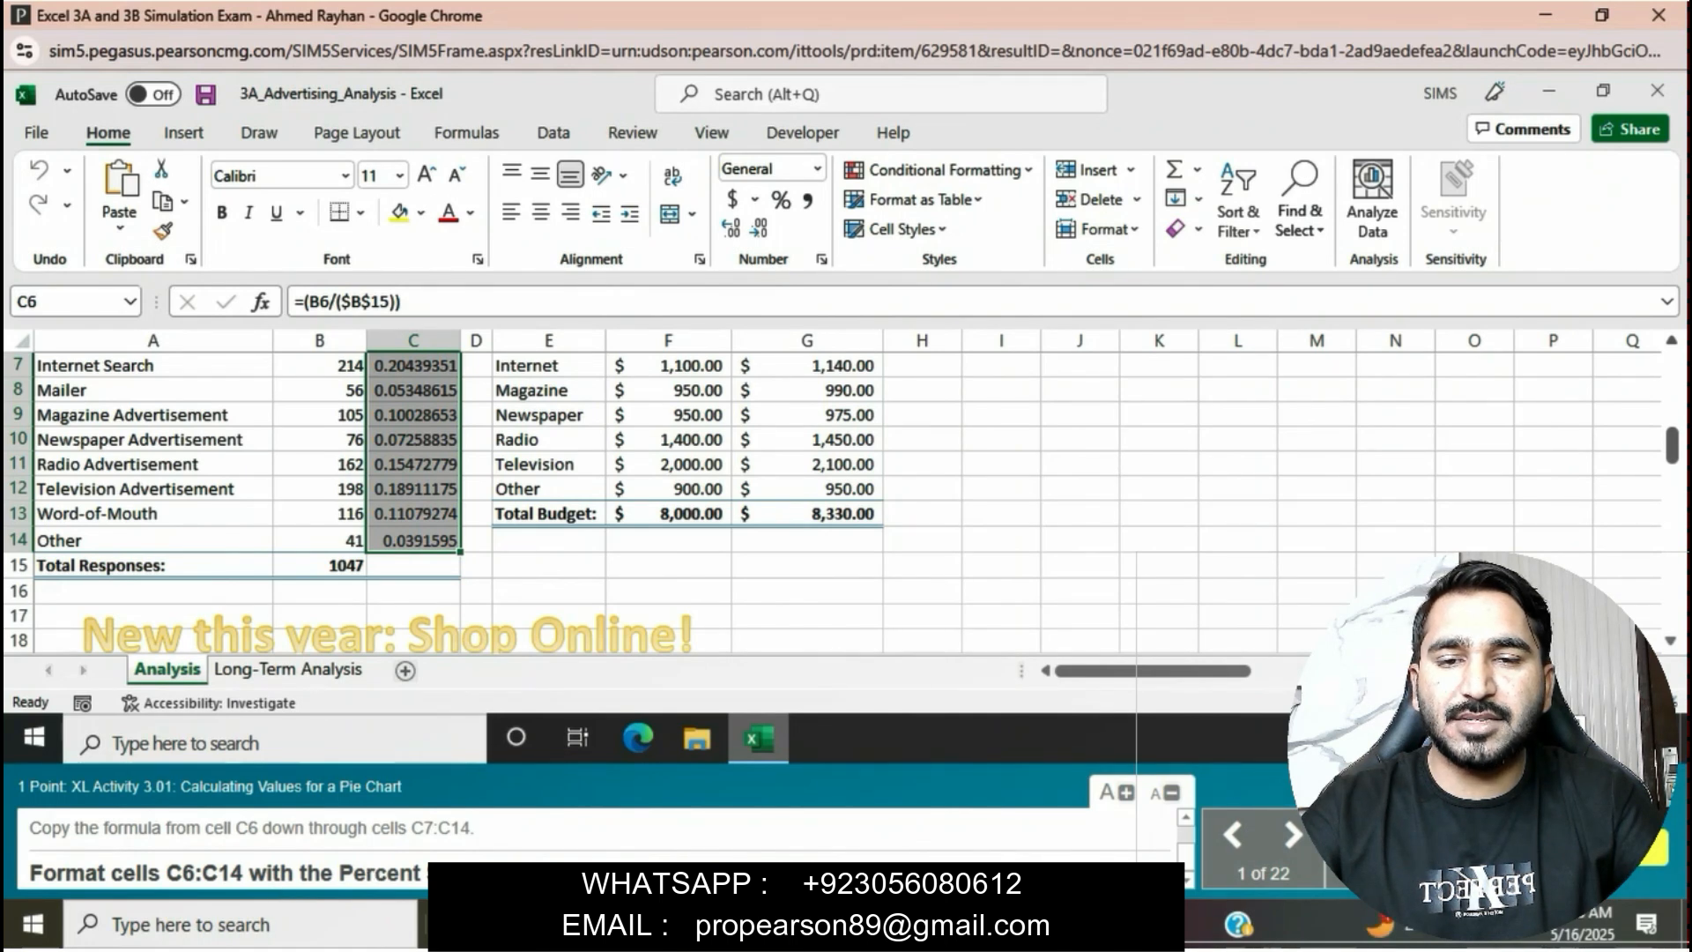
Format cells C6:C14 with the Percent Style and center them horizontally
click(781, 201)
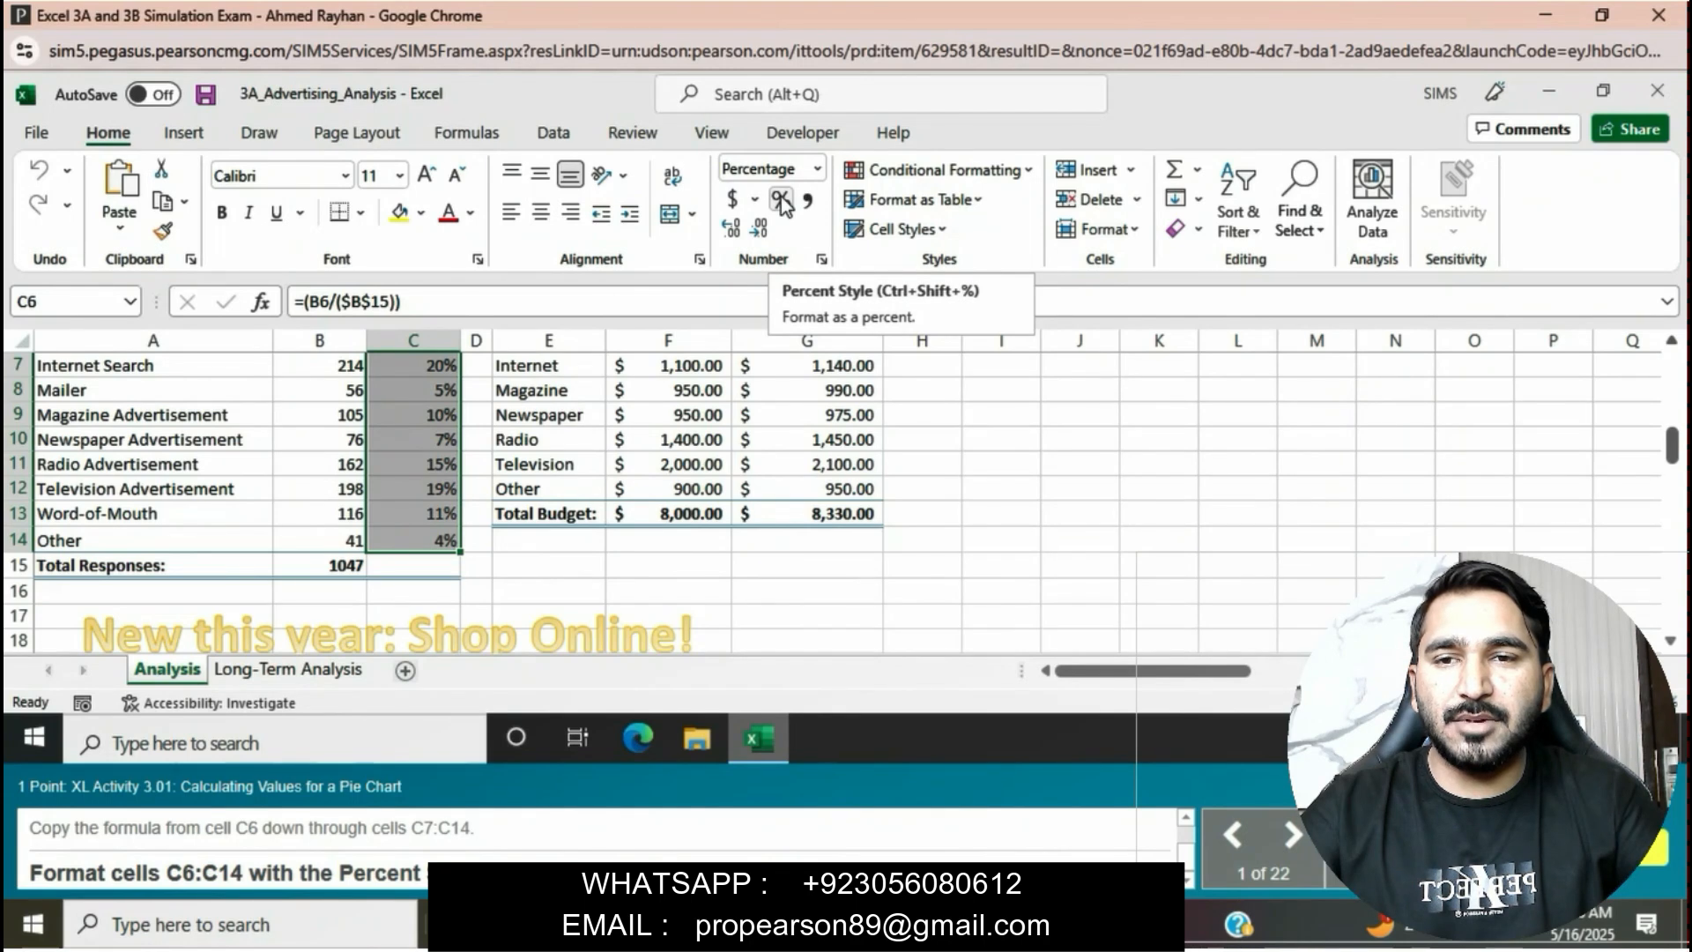
click(539, 215)
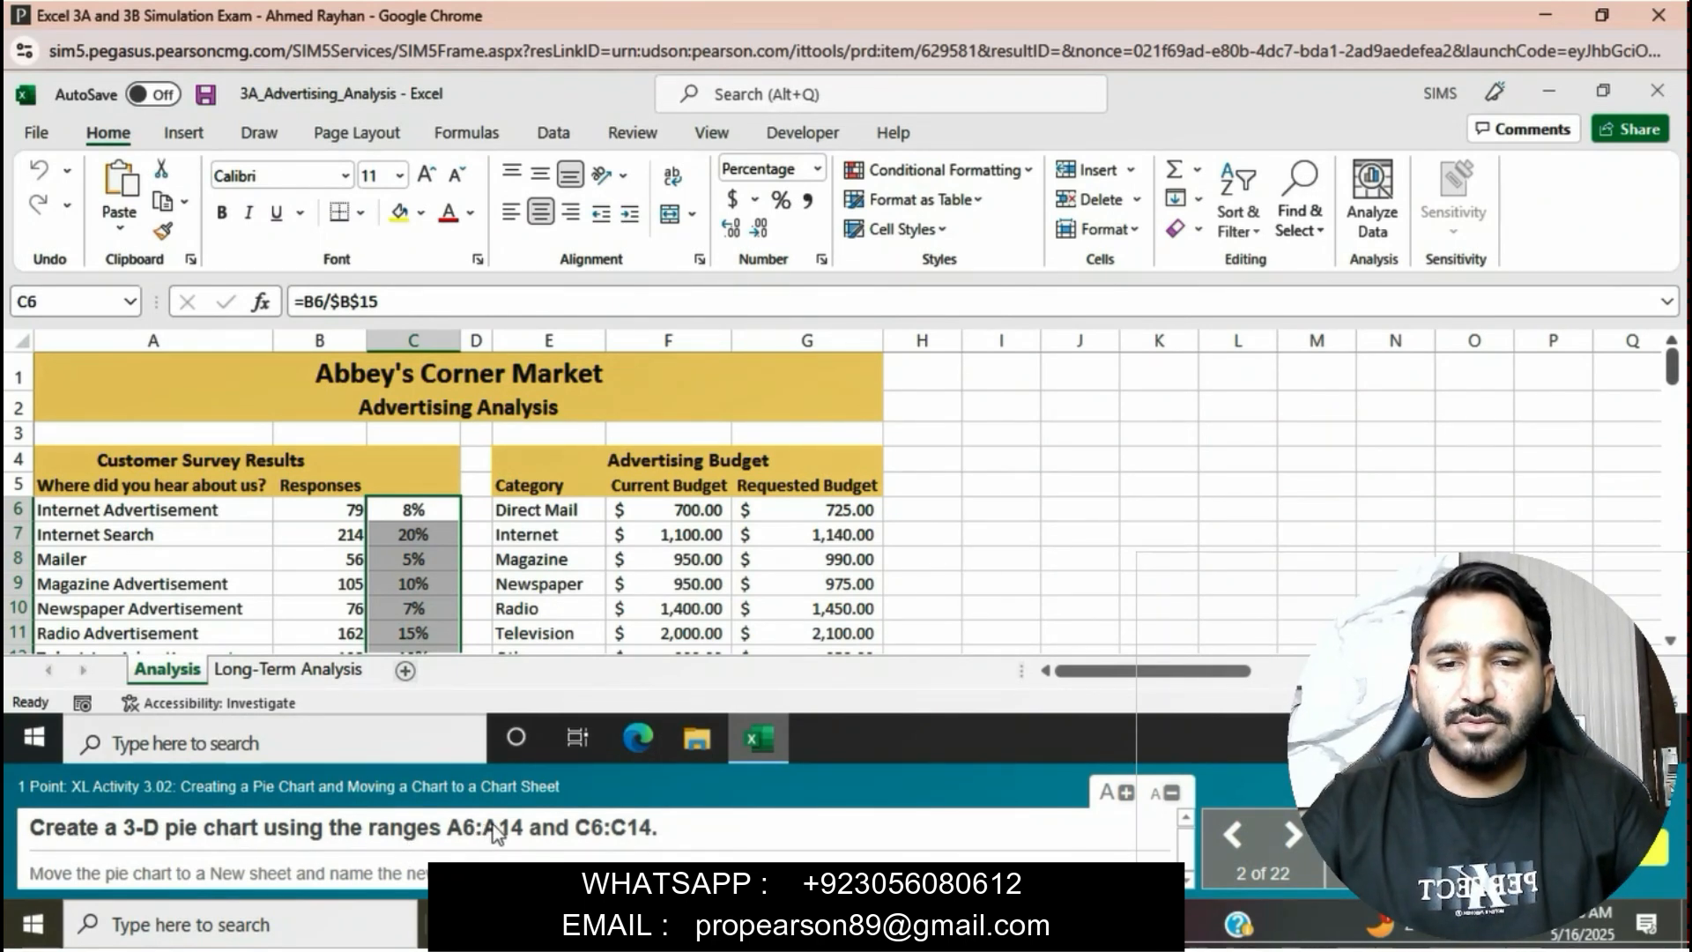
Insert a 3-D pie chart based on the nonadjacent ranges A6:A14 and C6:C14
click(199, 514)
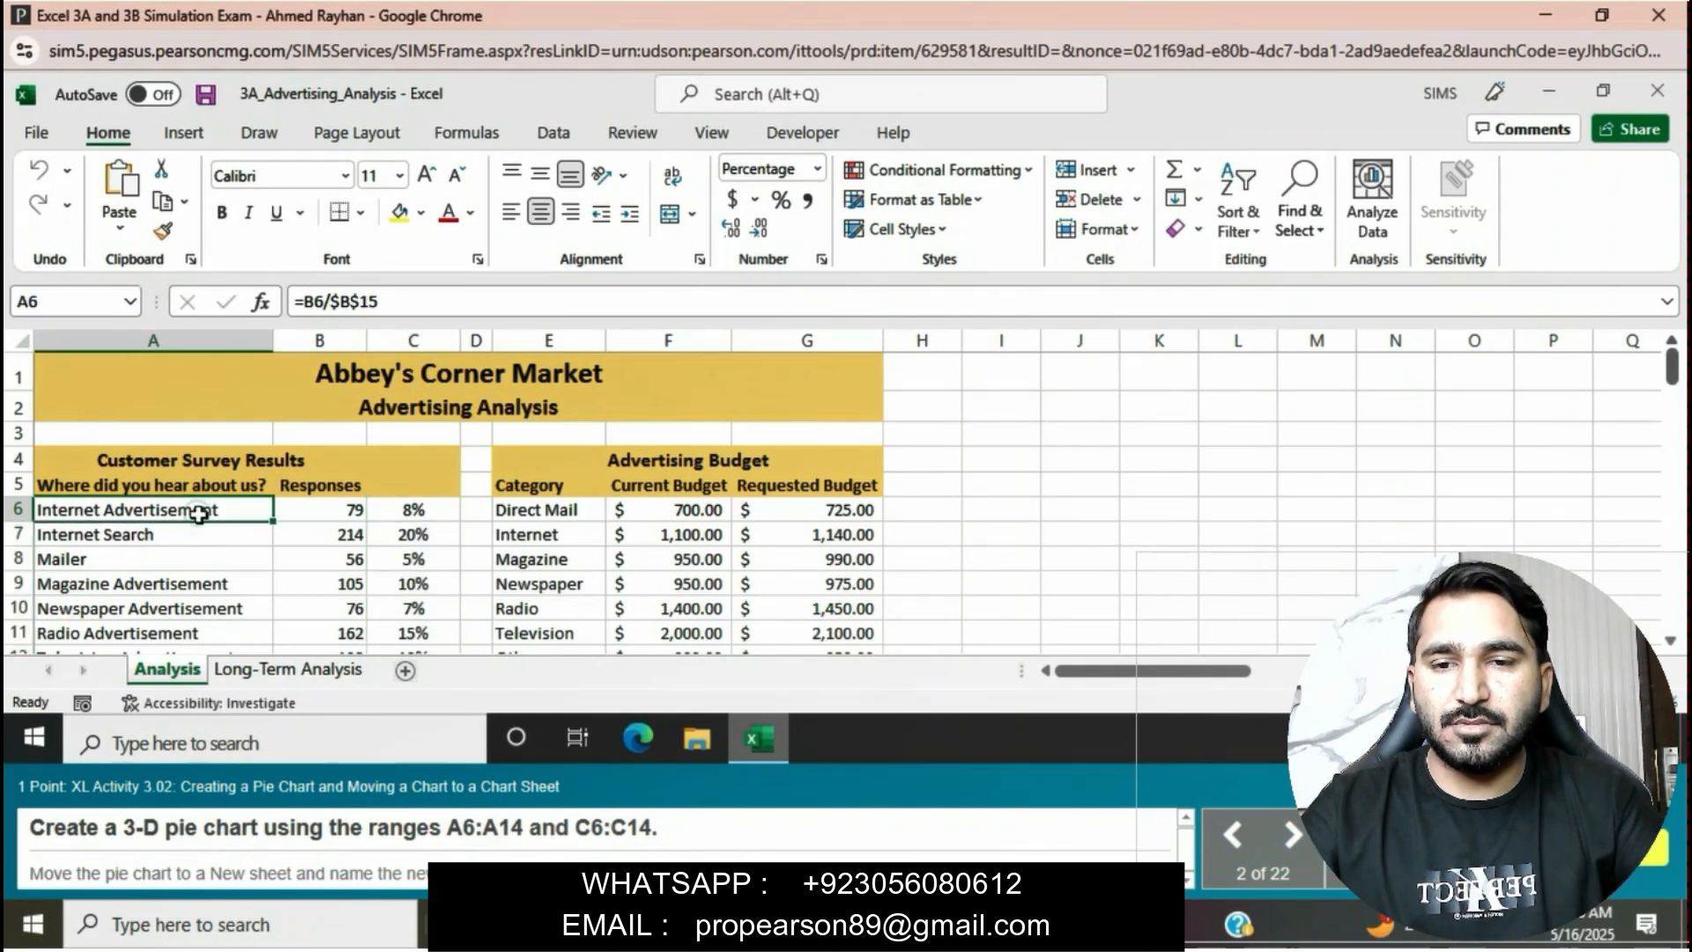
drag(198, 514, 203, 647)
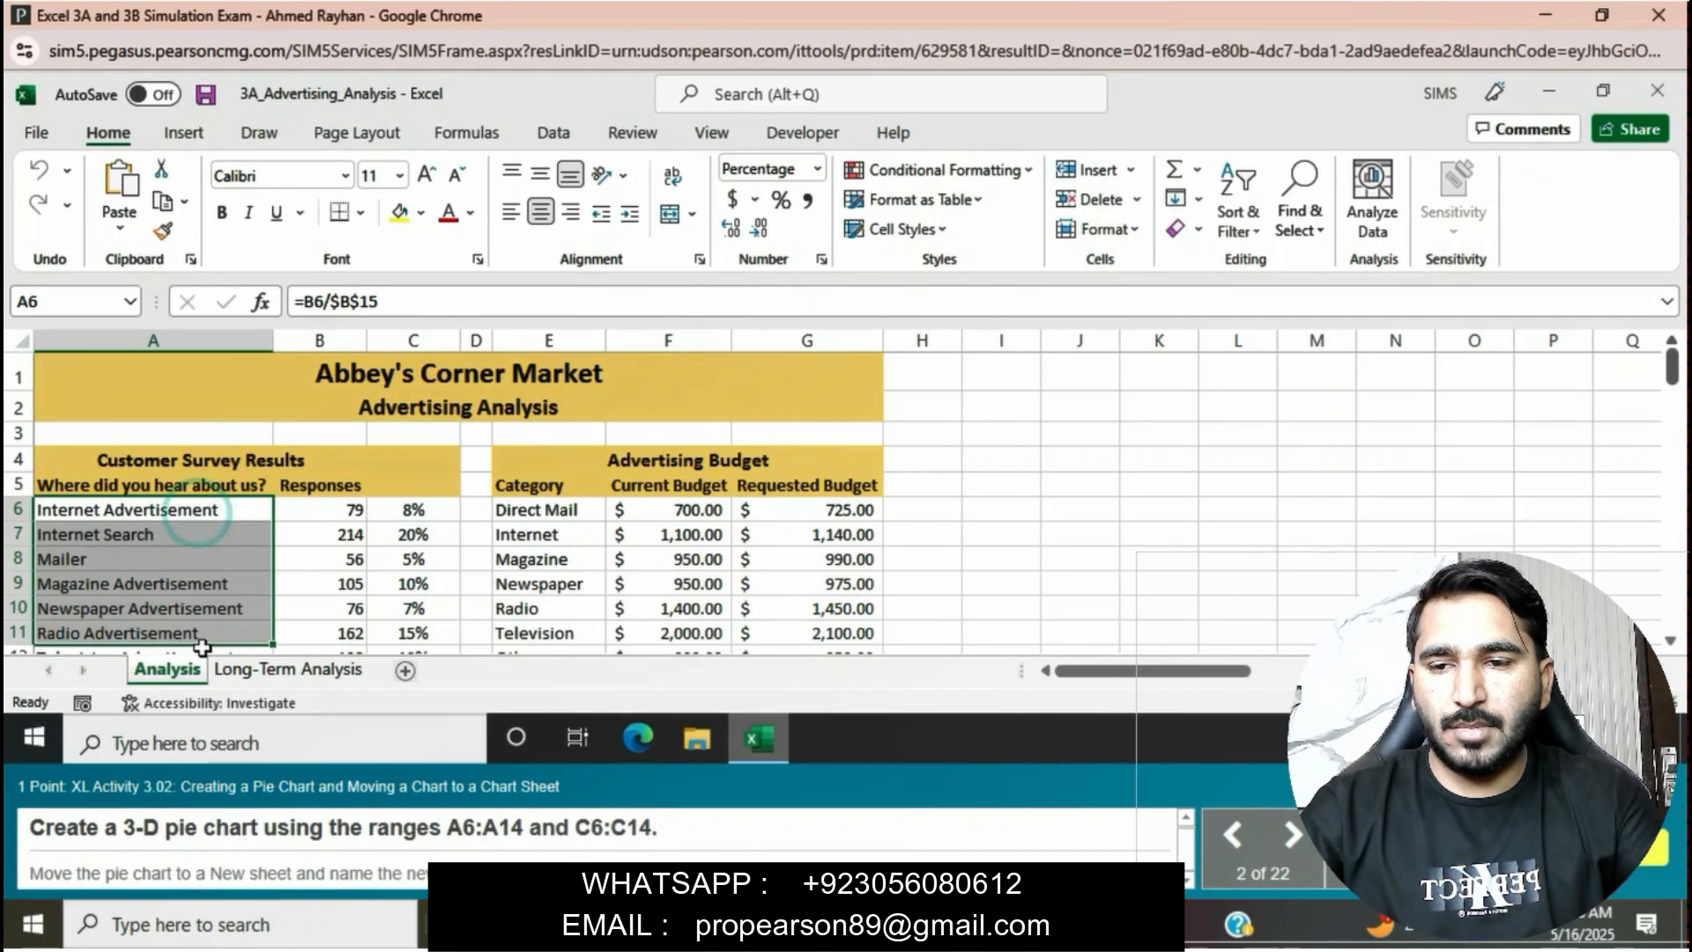
drag(203, 647, 184, 484)
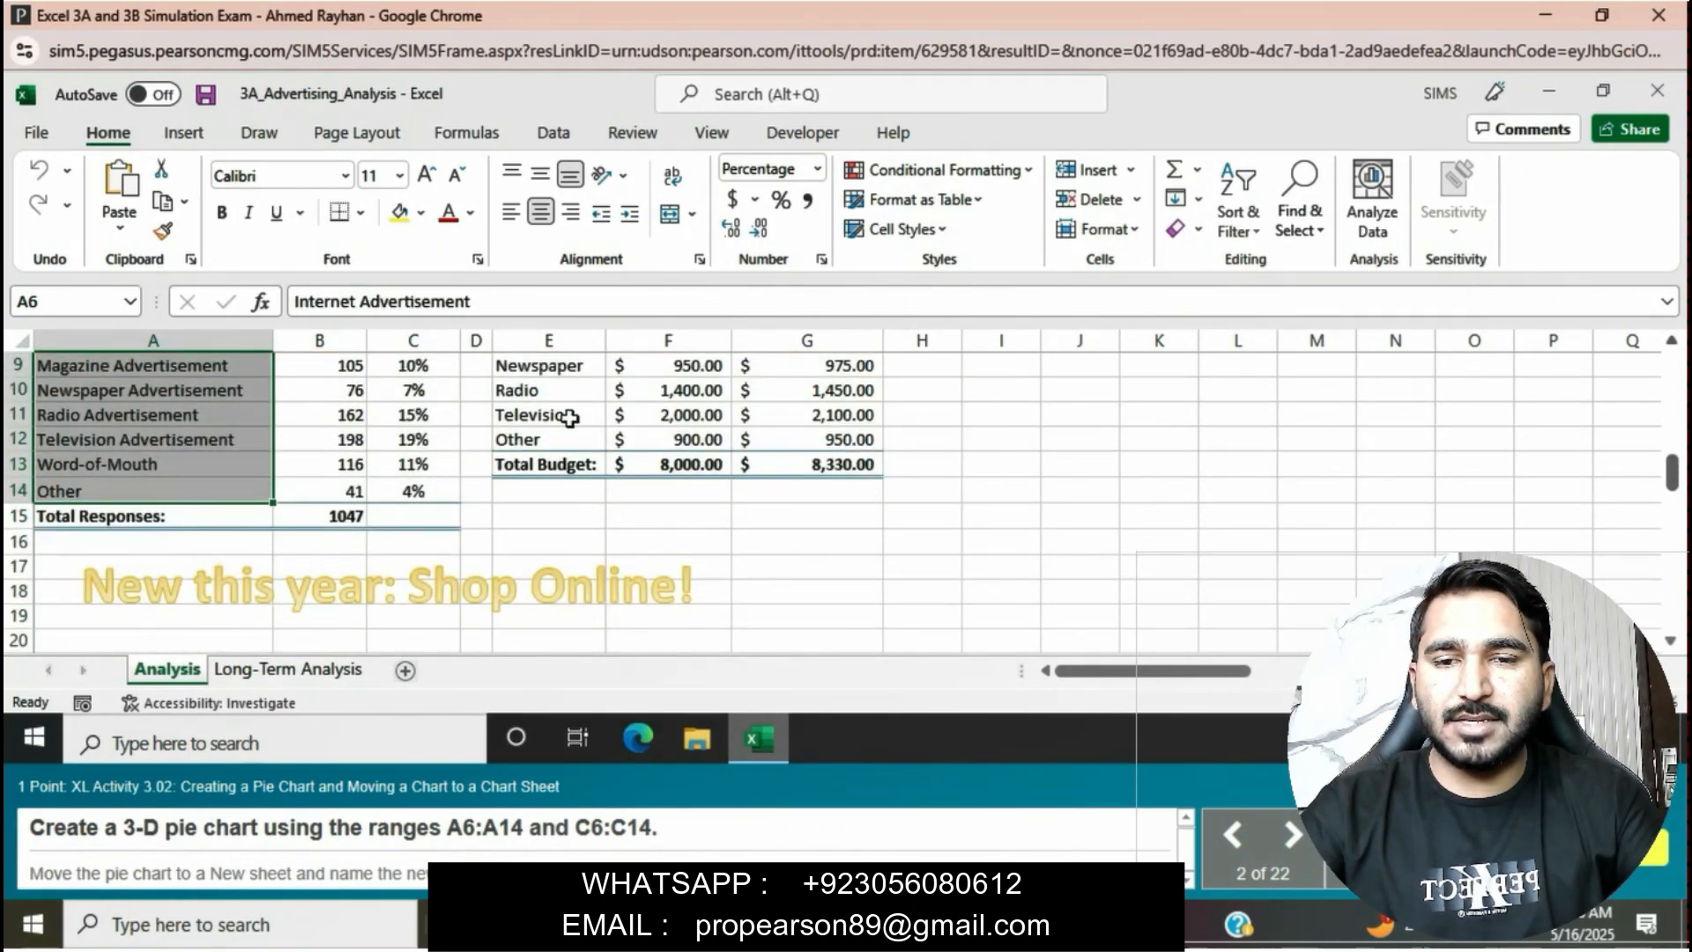
scroll(573, 418, up, 3)
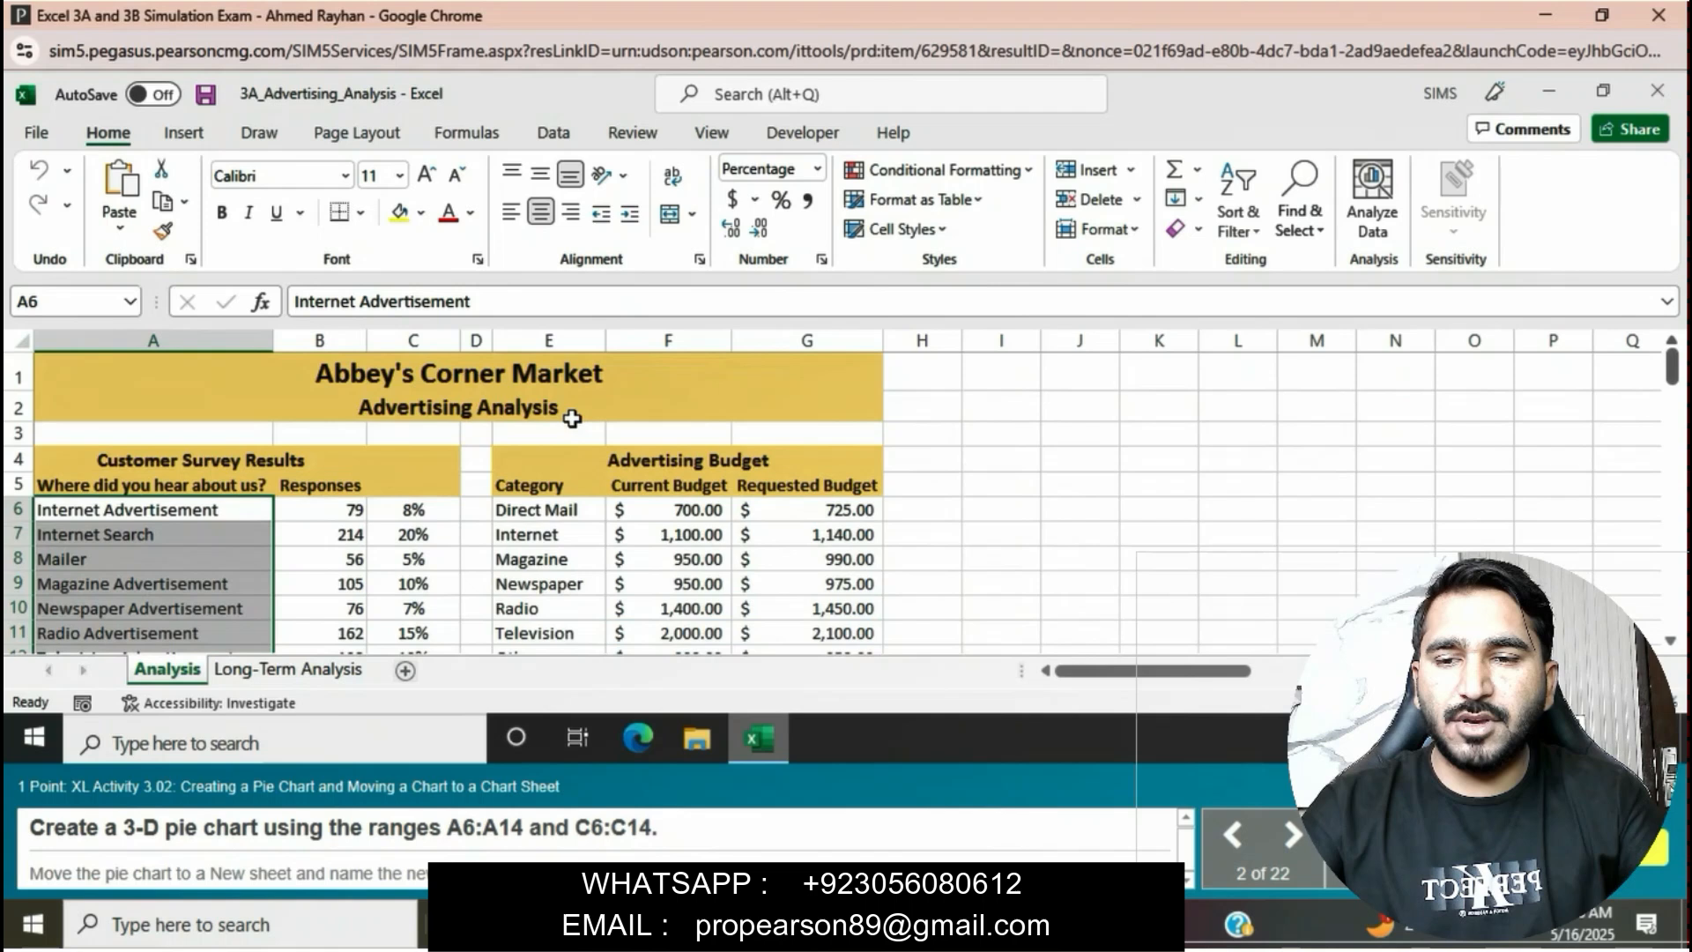
ctrl+click(429, 513)
mouse_move(429, 515)
mouse_down()
mouse_move(436, 680)
mouse_move(433, 547)
mouse_up()
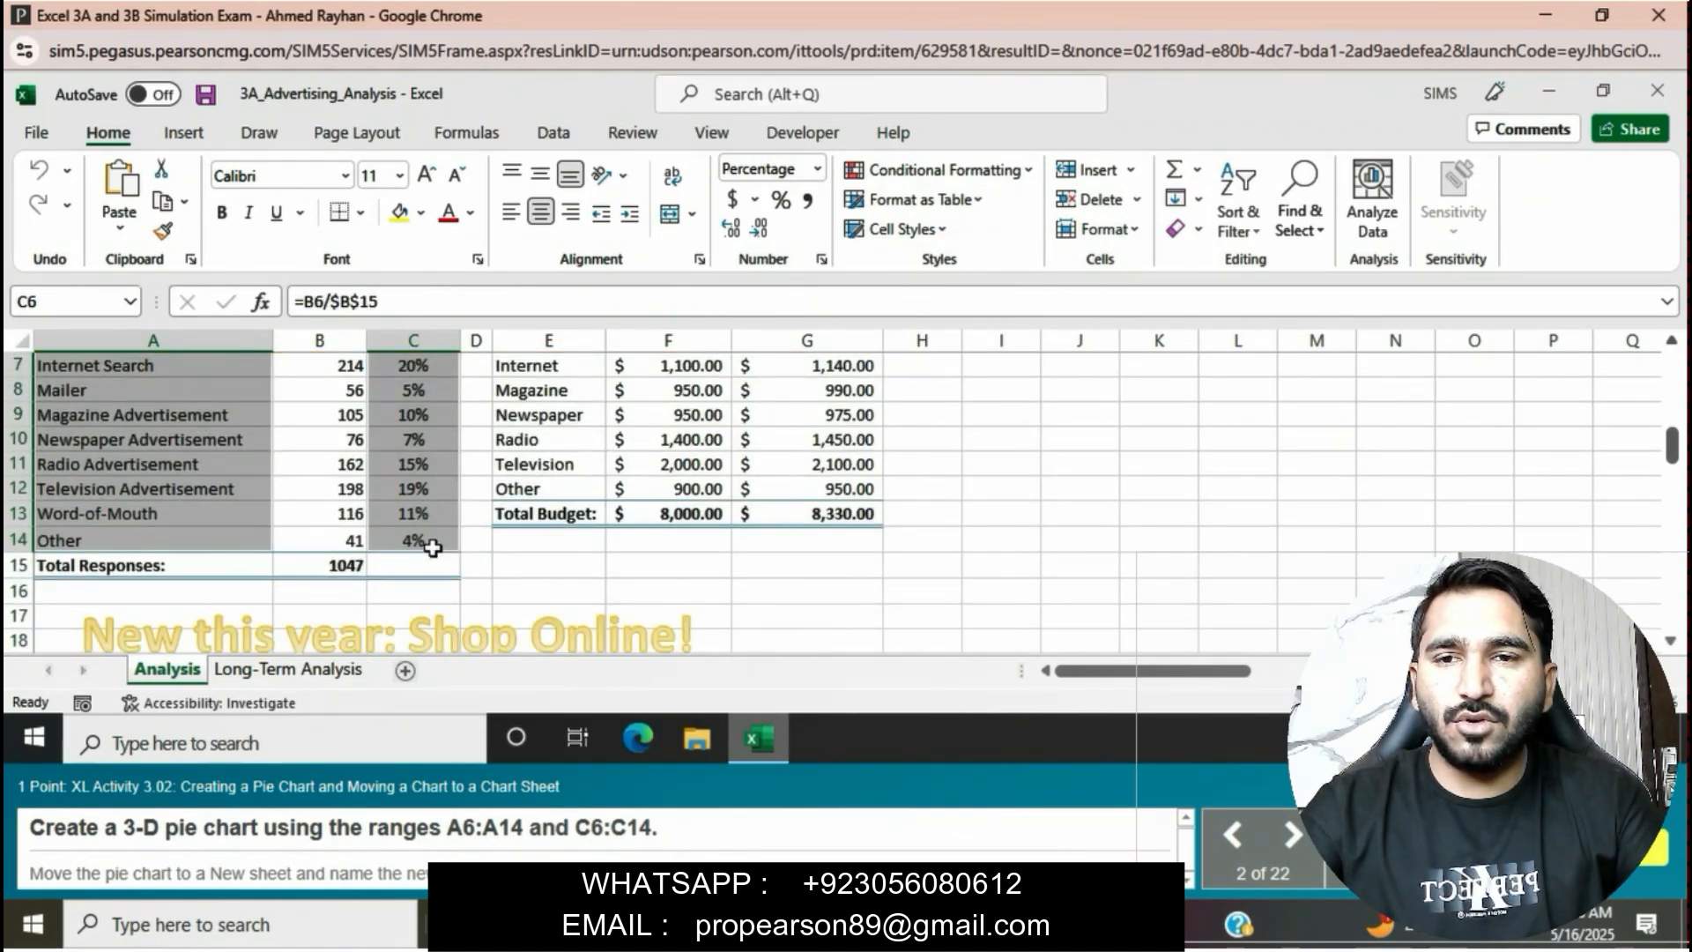
scroll(433, 509, up, 2)
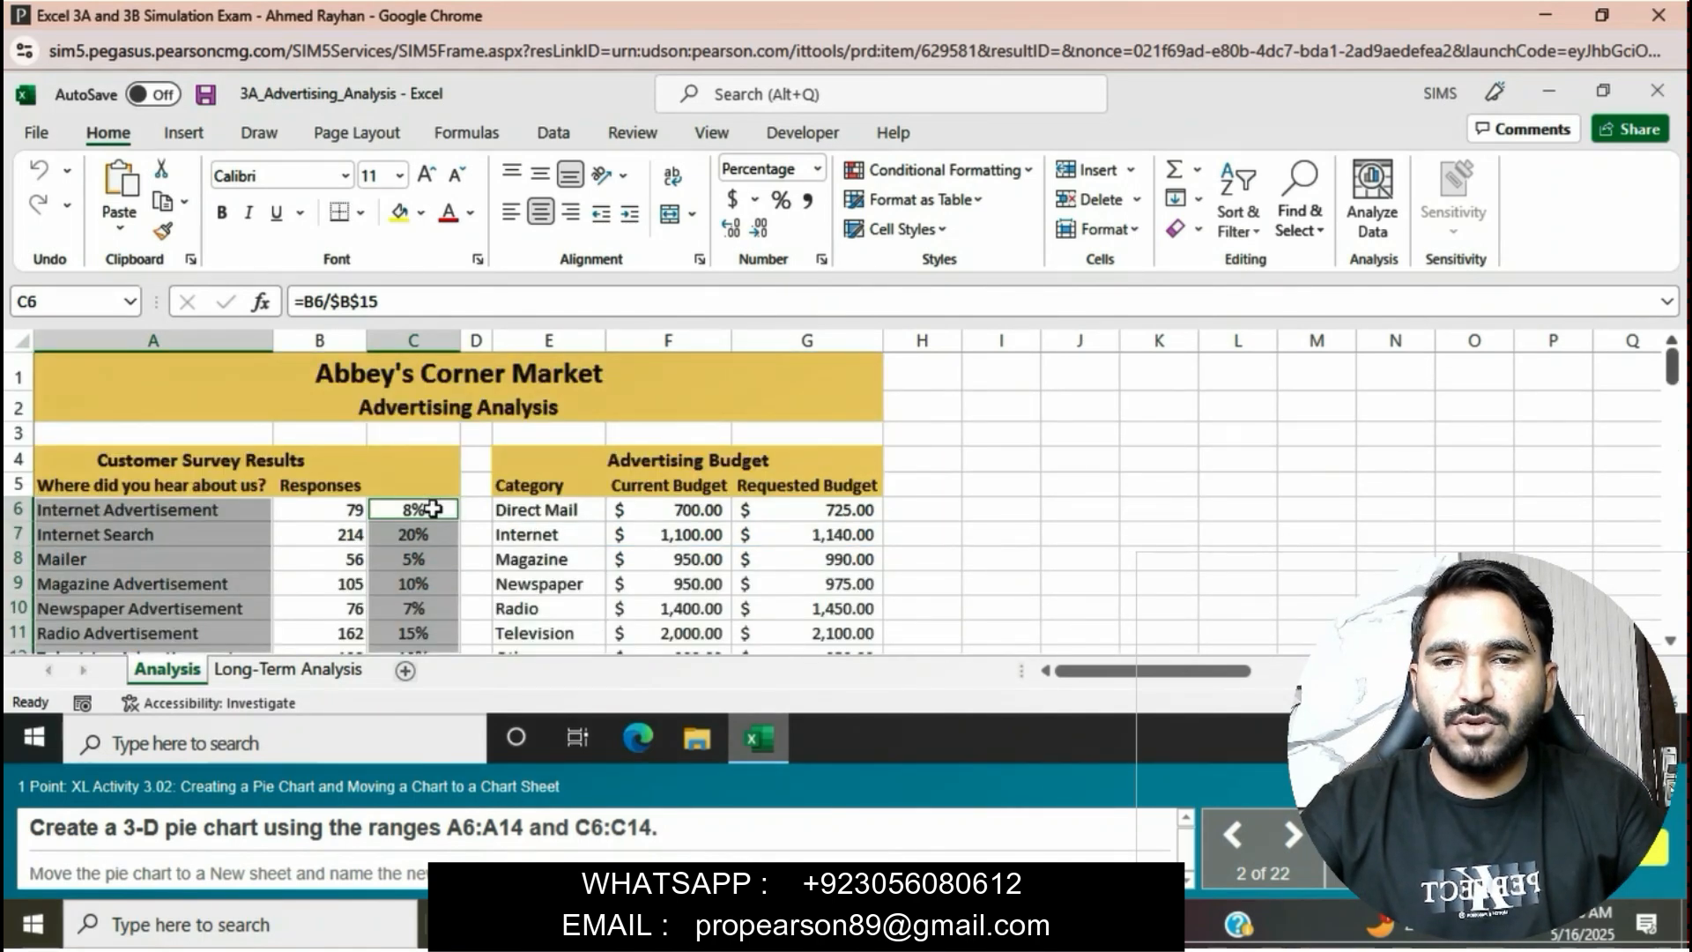
click(199, 133)
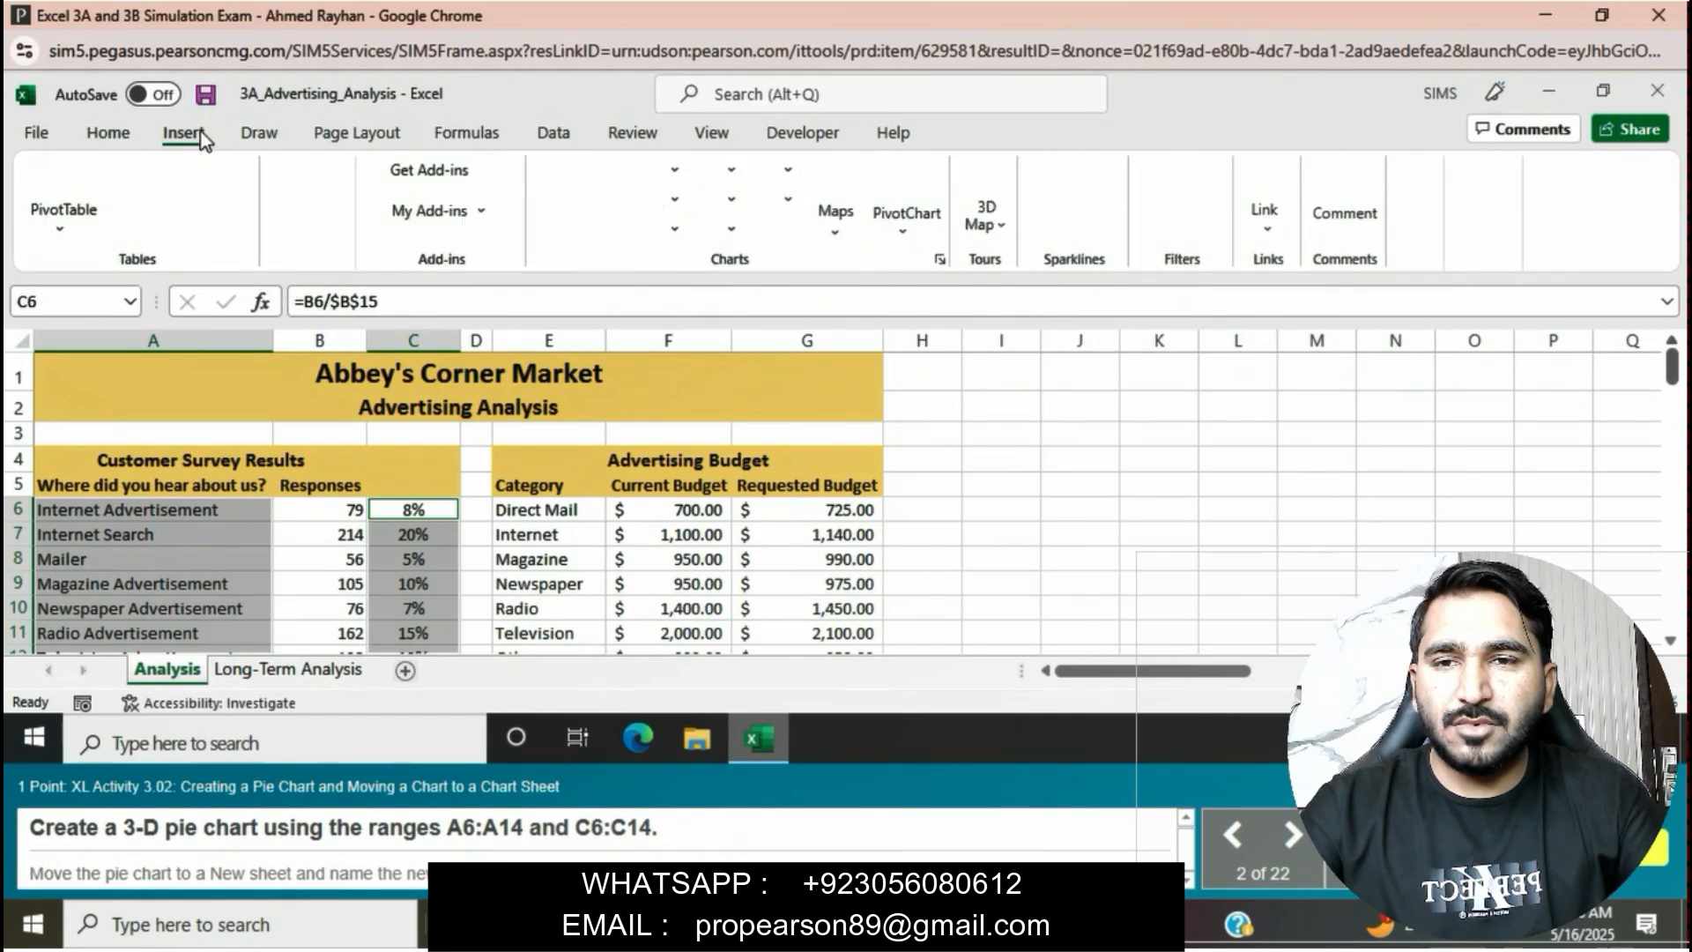
click(941, 261)
click(683, 175)
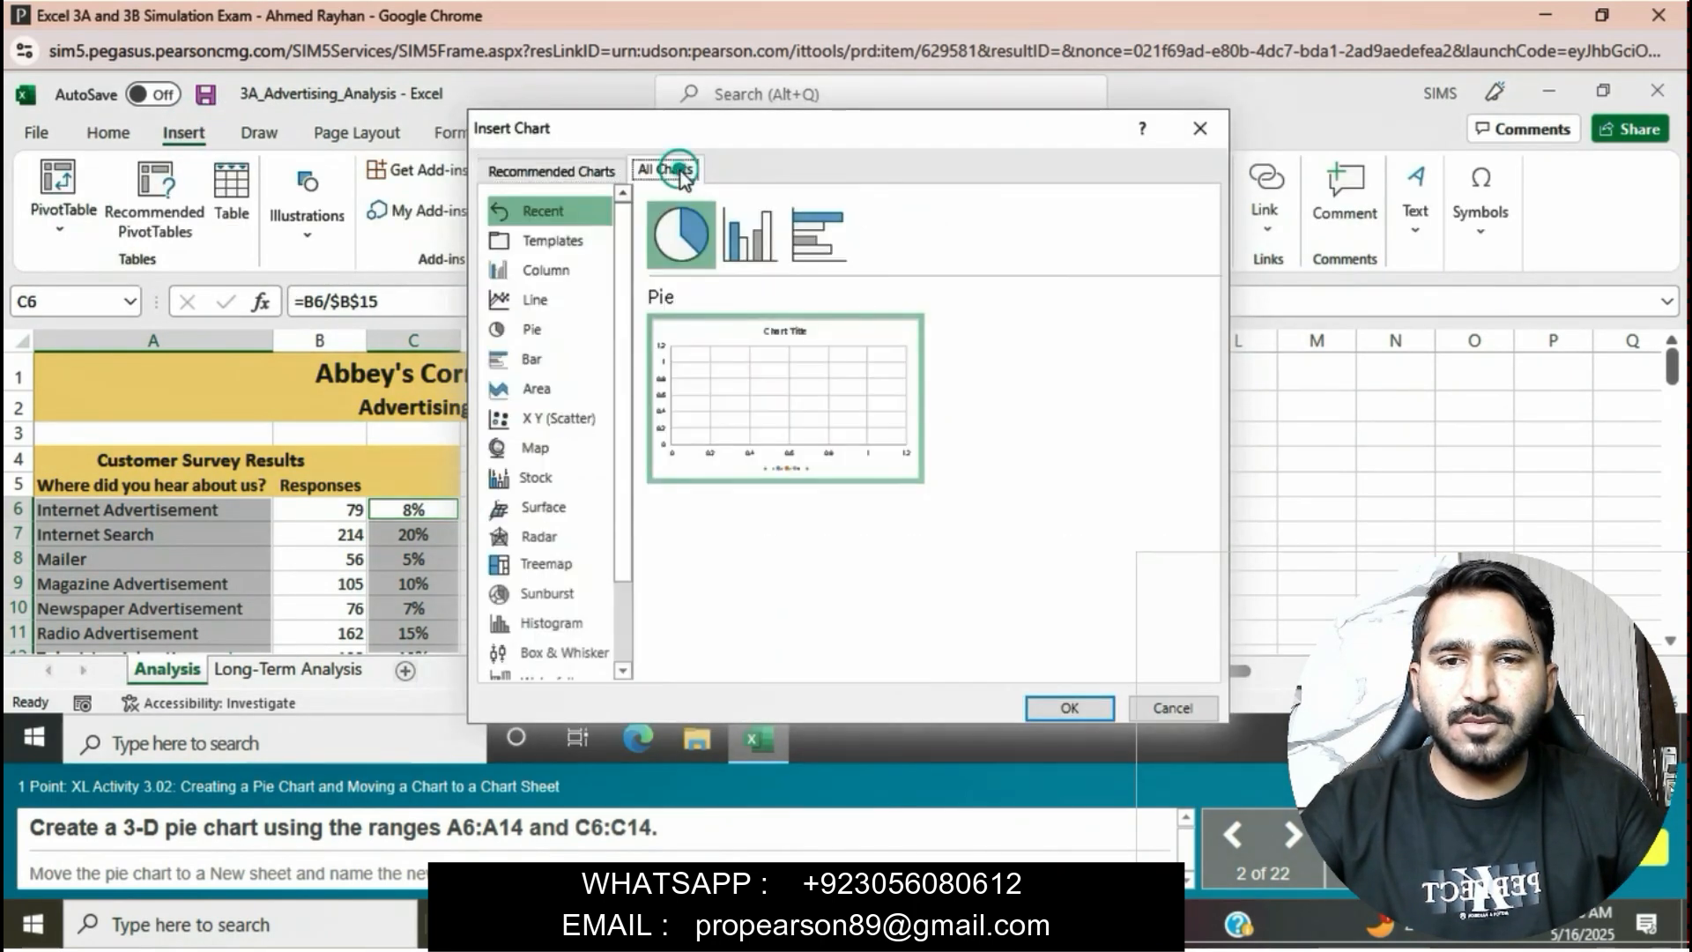
click(542, 335)
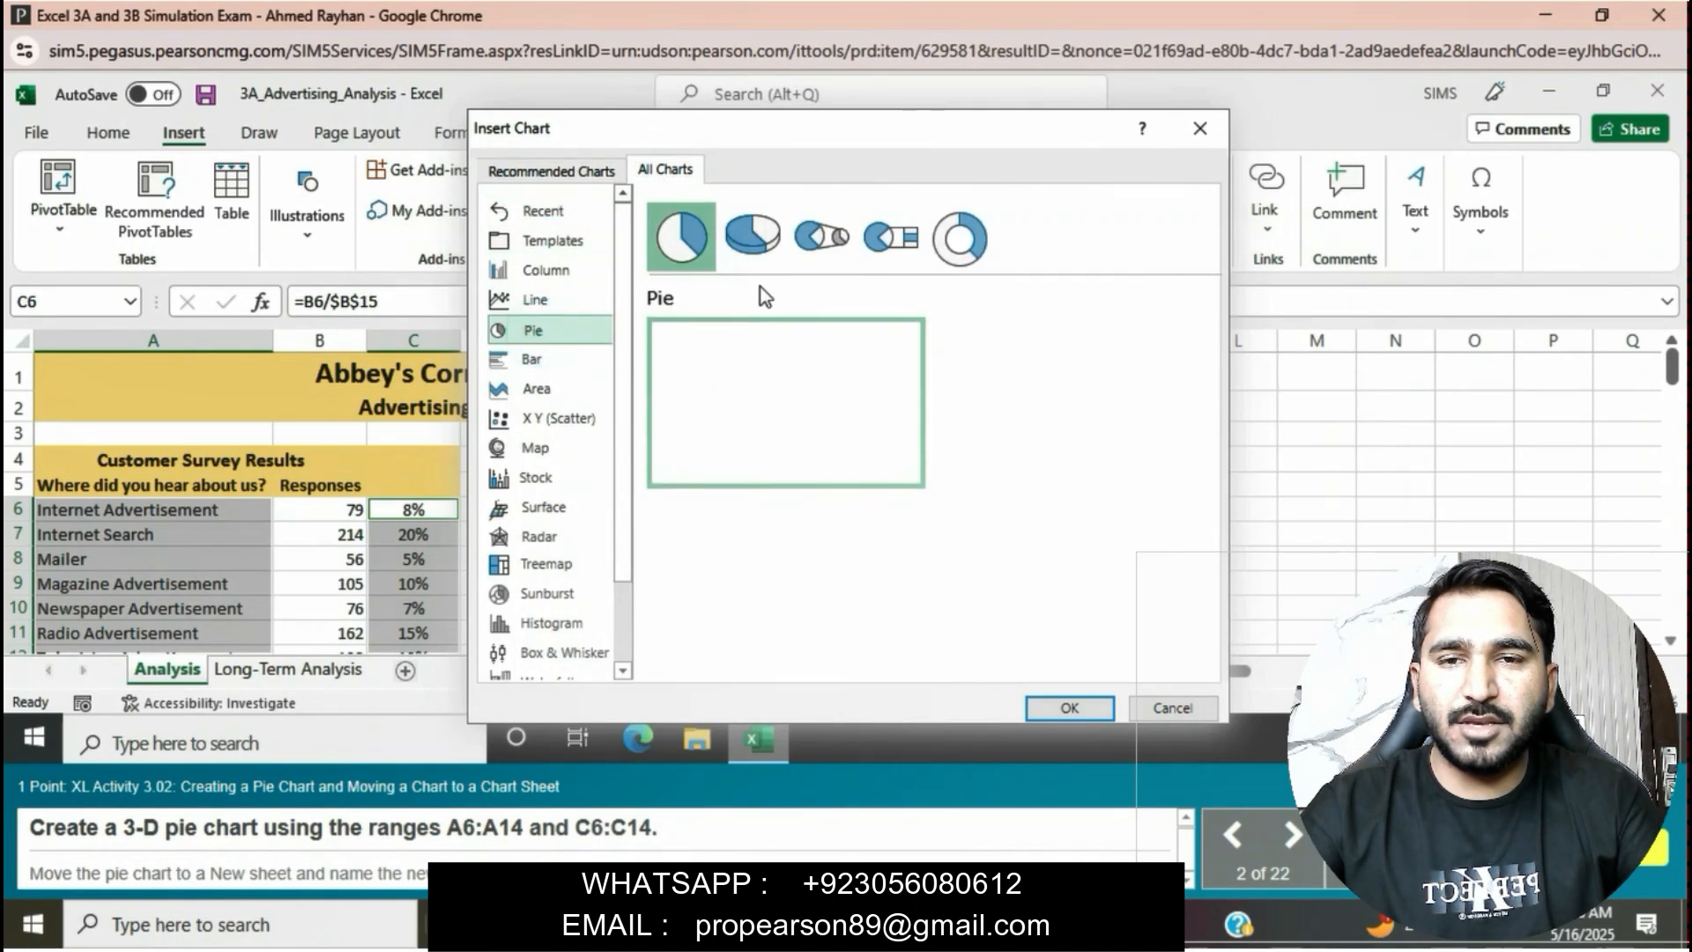
click(768, 255)
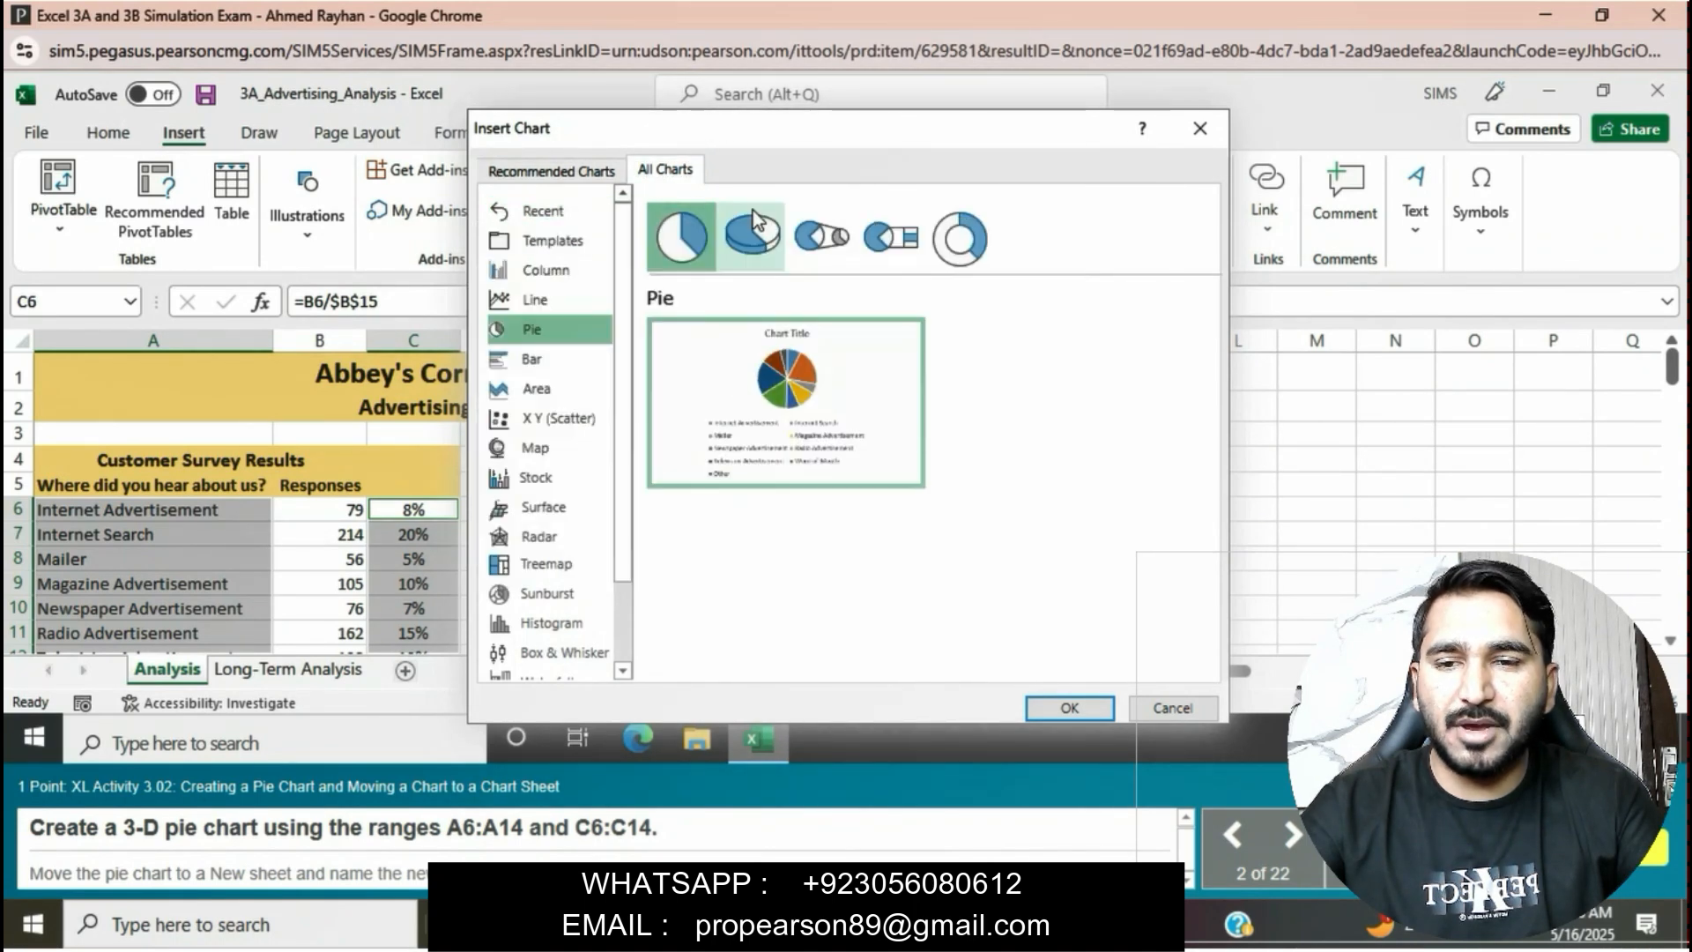
click(756, 218)
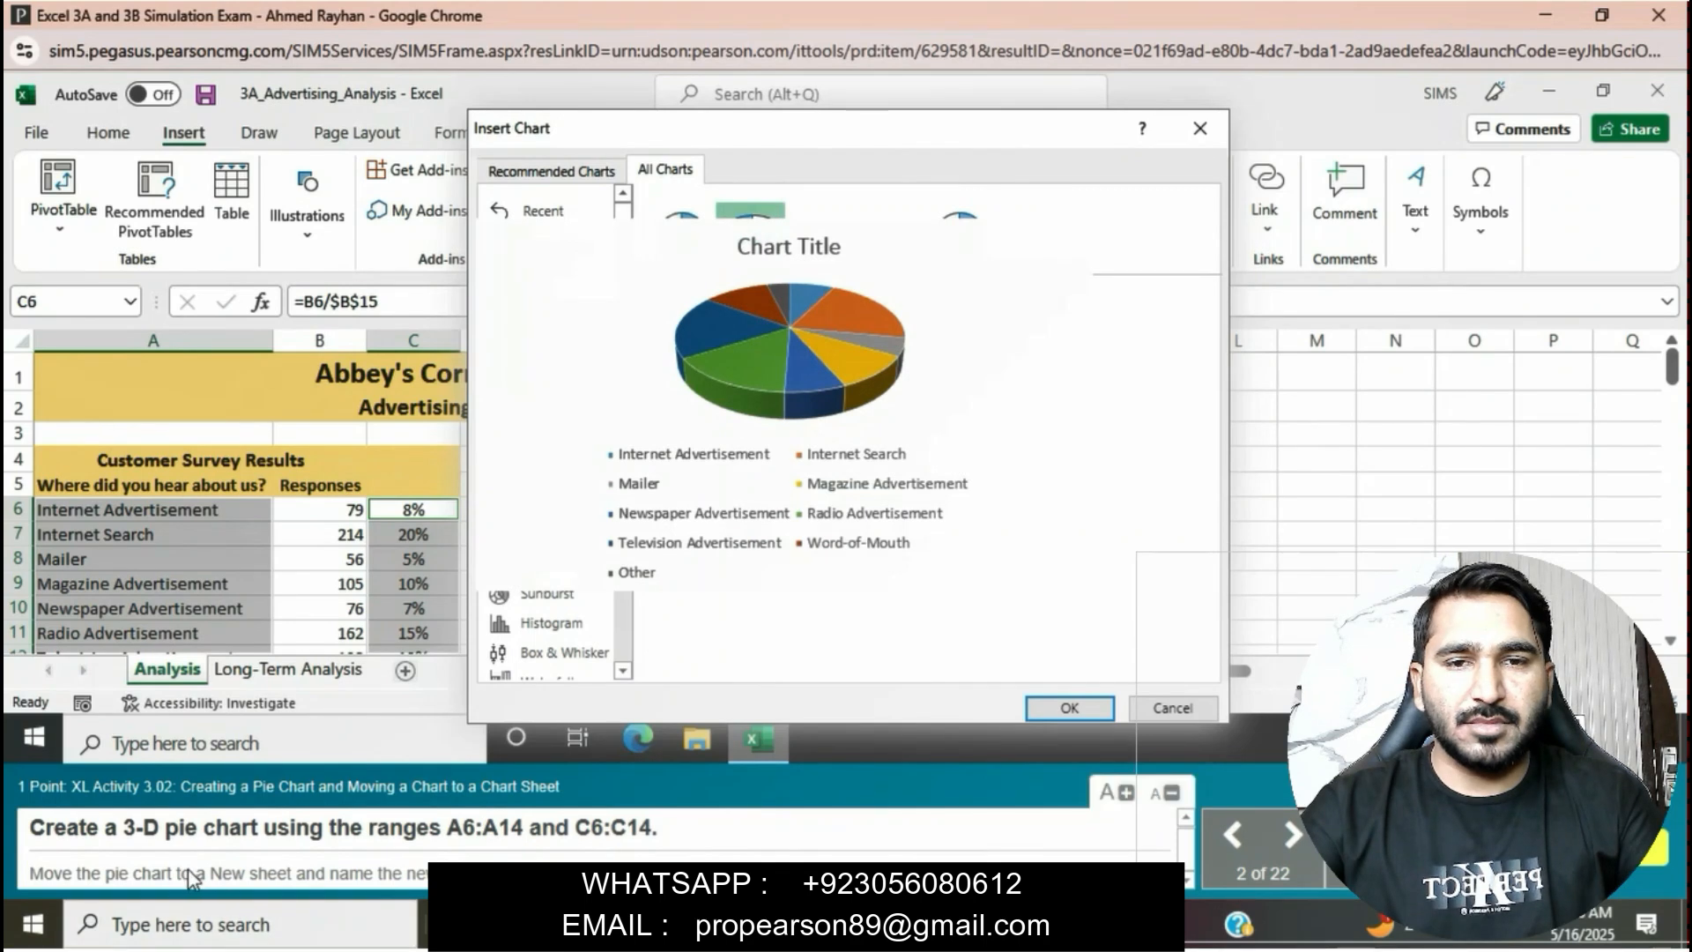
click(1088, 714)
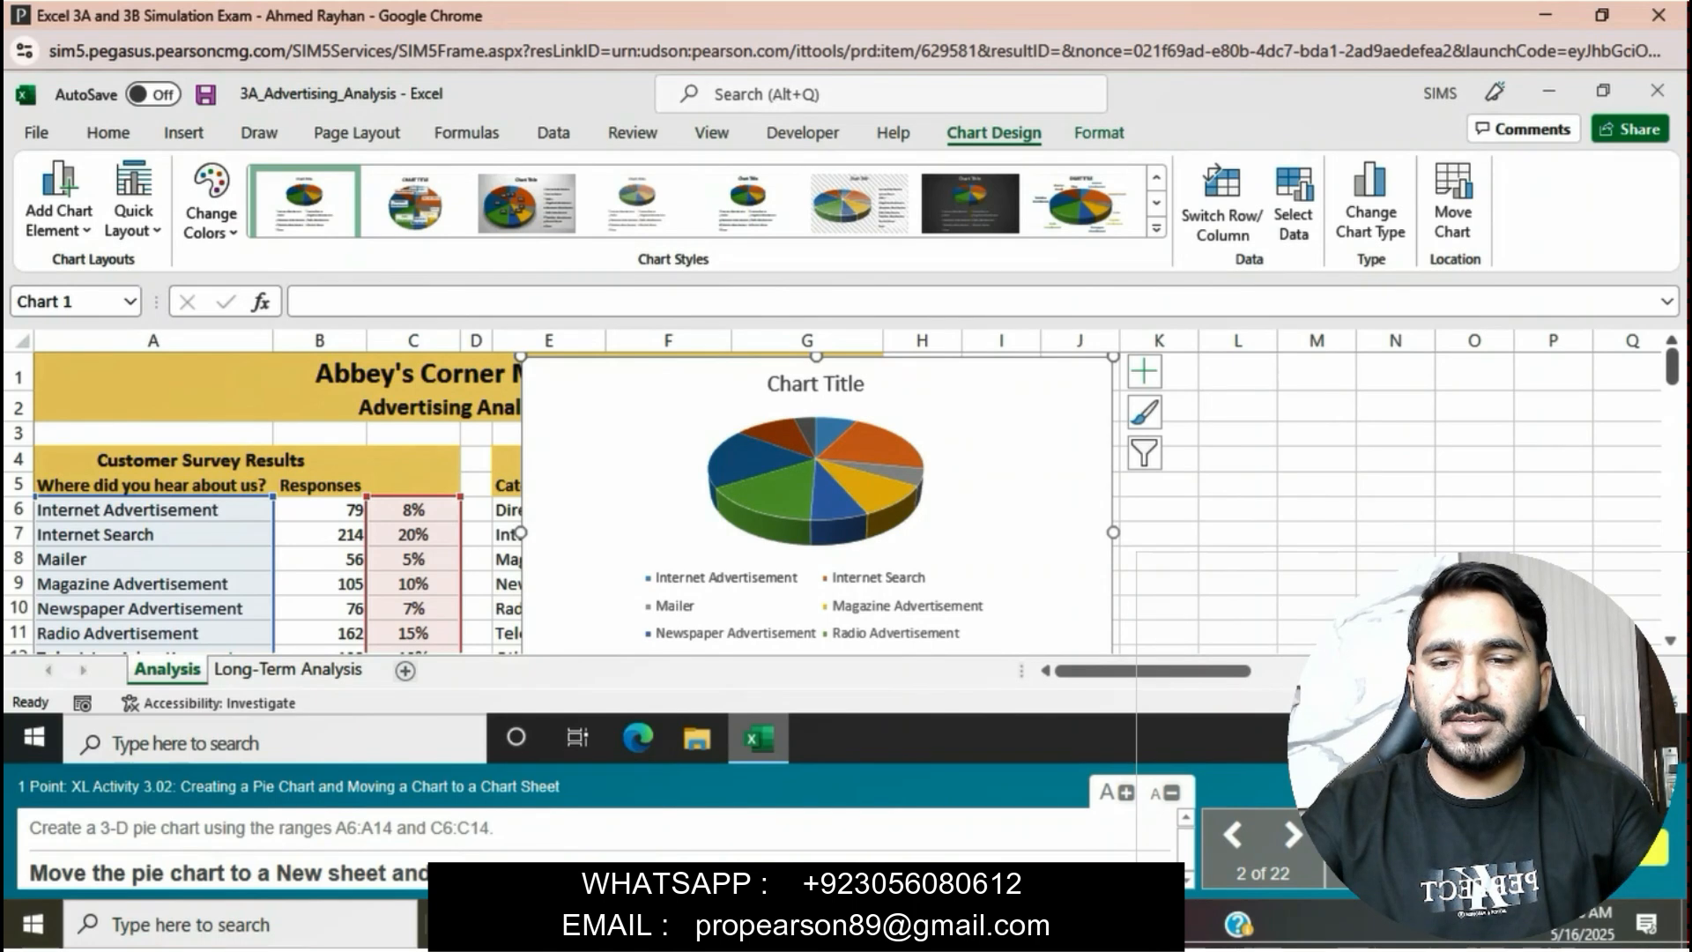
Move the pie chart to a new chart sheet named Survey Results
click(1474, 201)
click(683, 388)
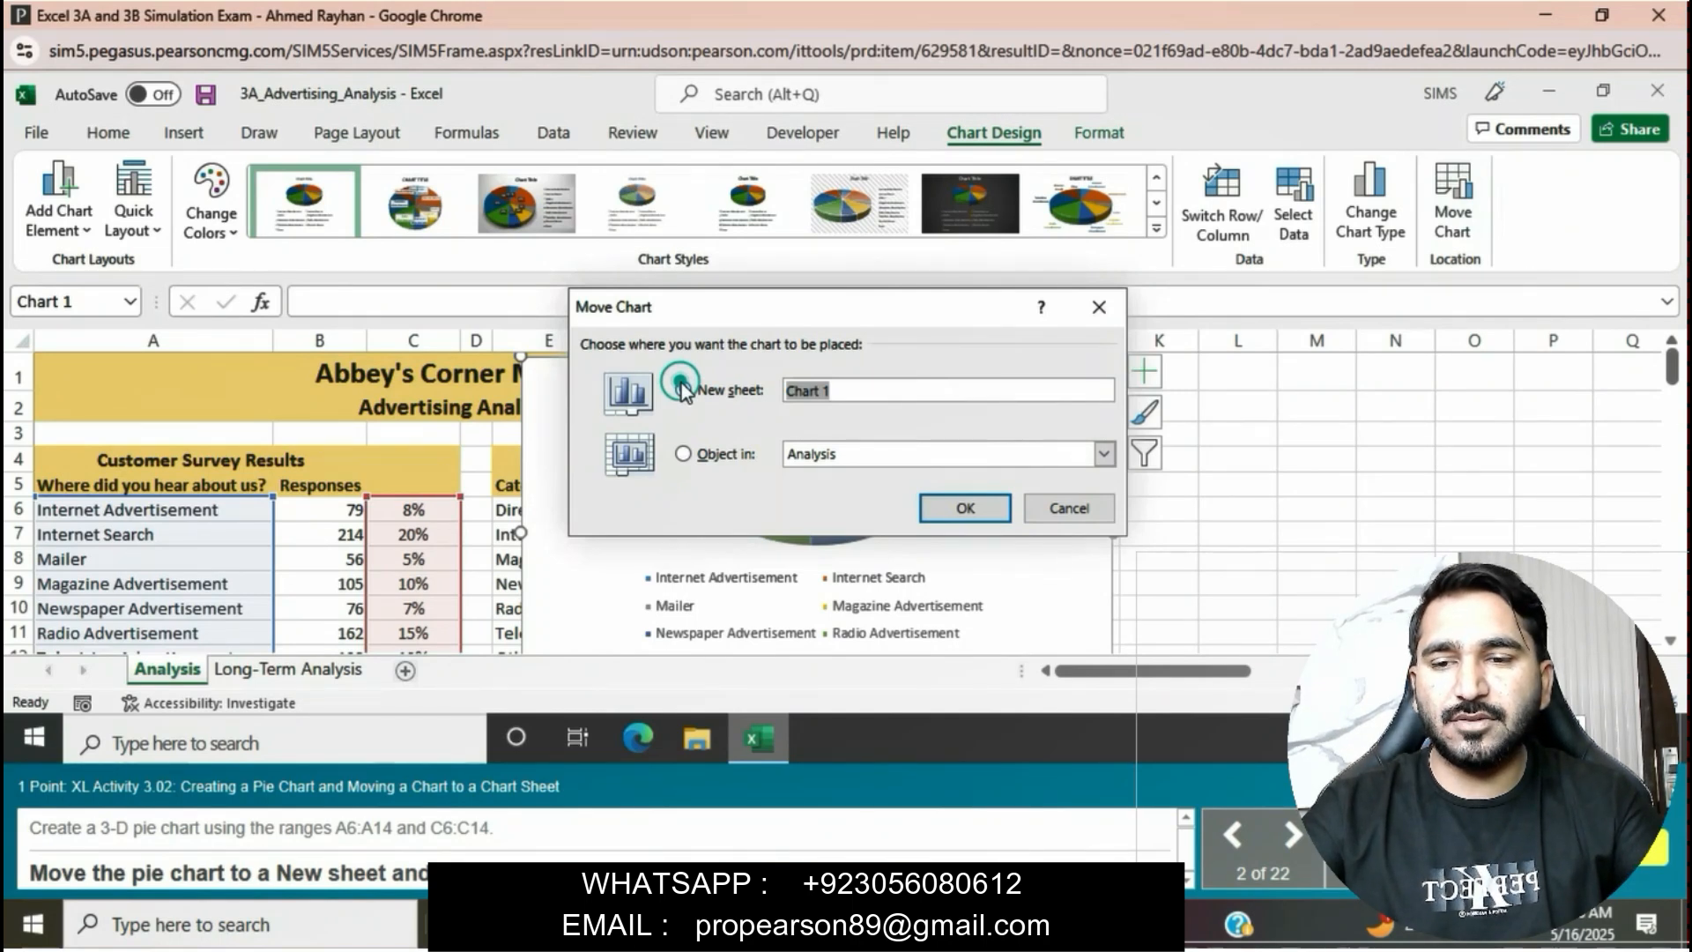
text(Surve)
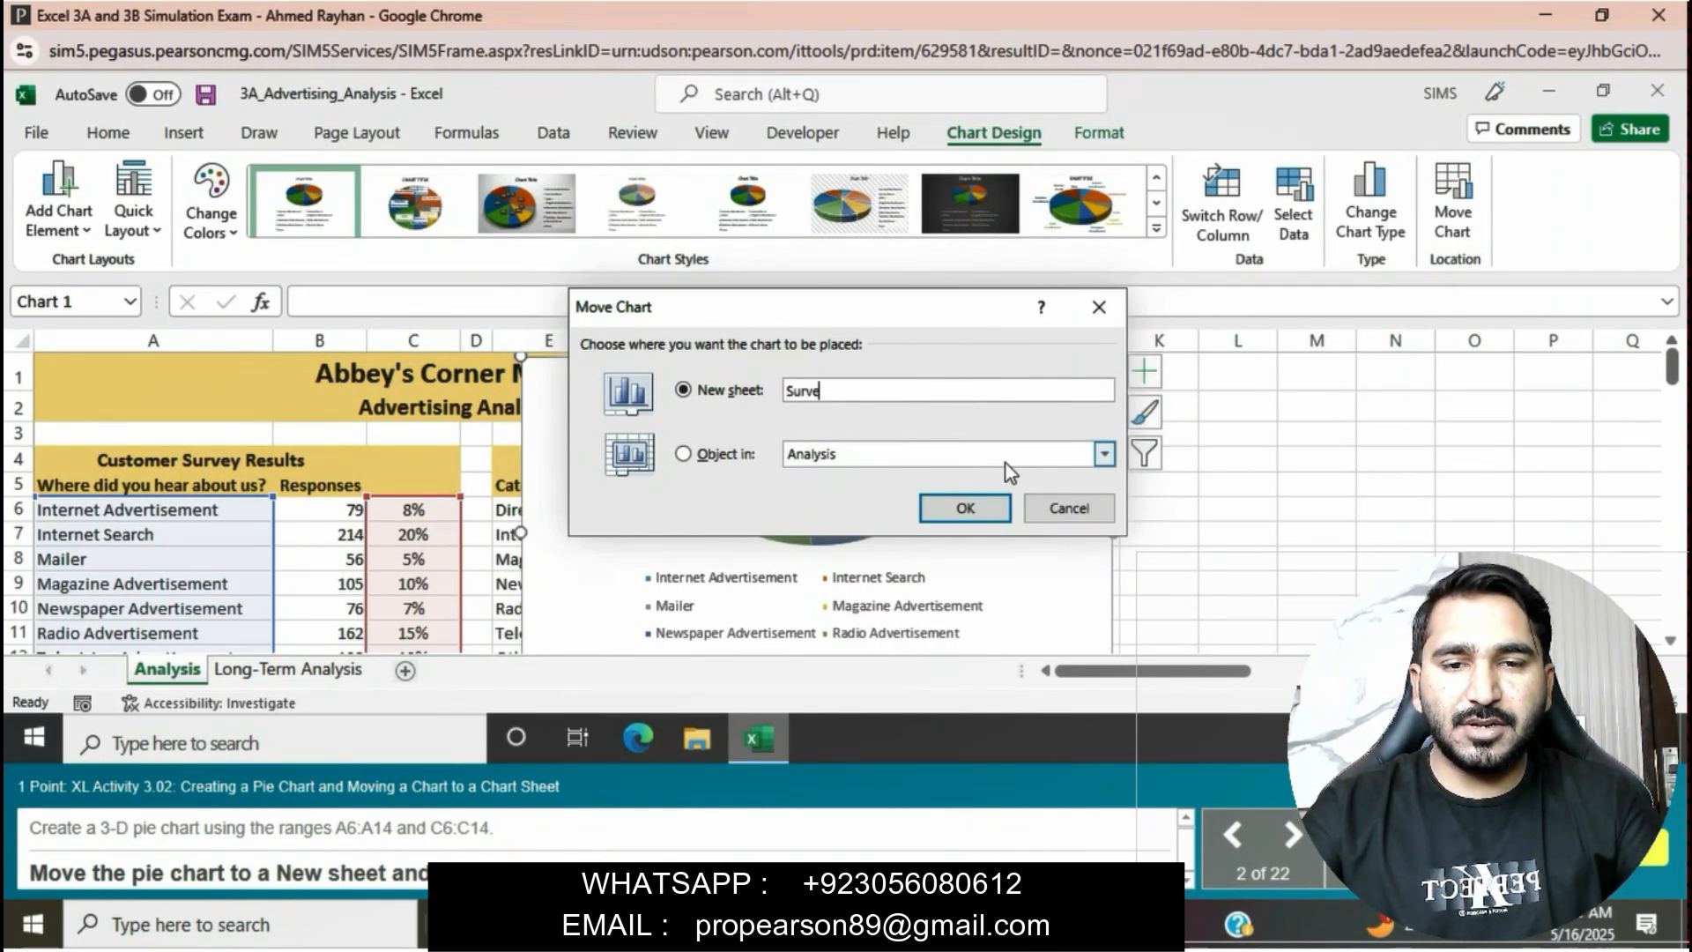
text(y Re)
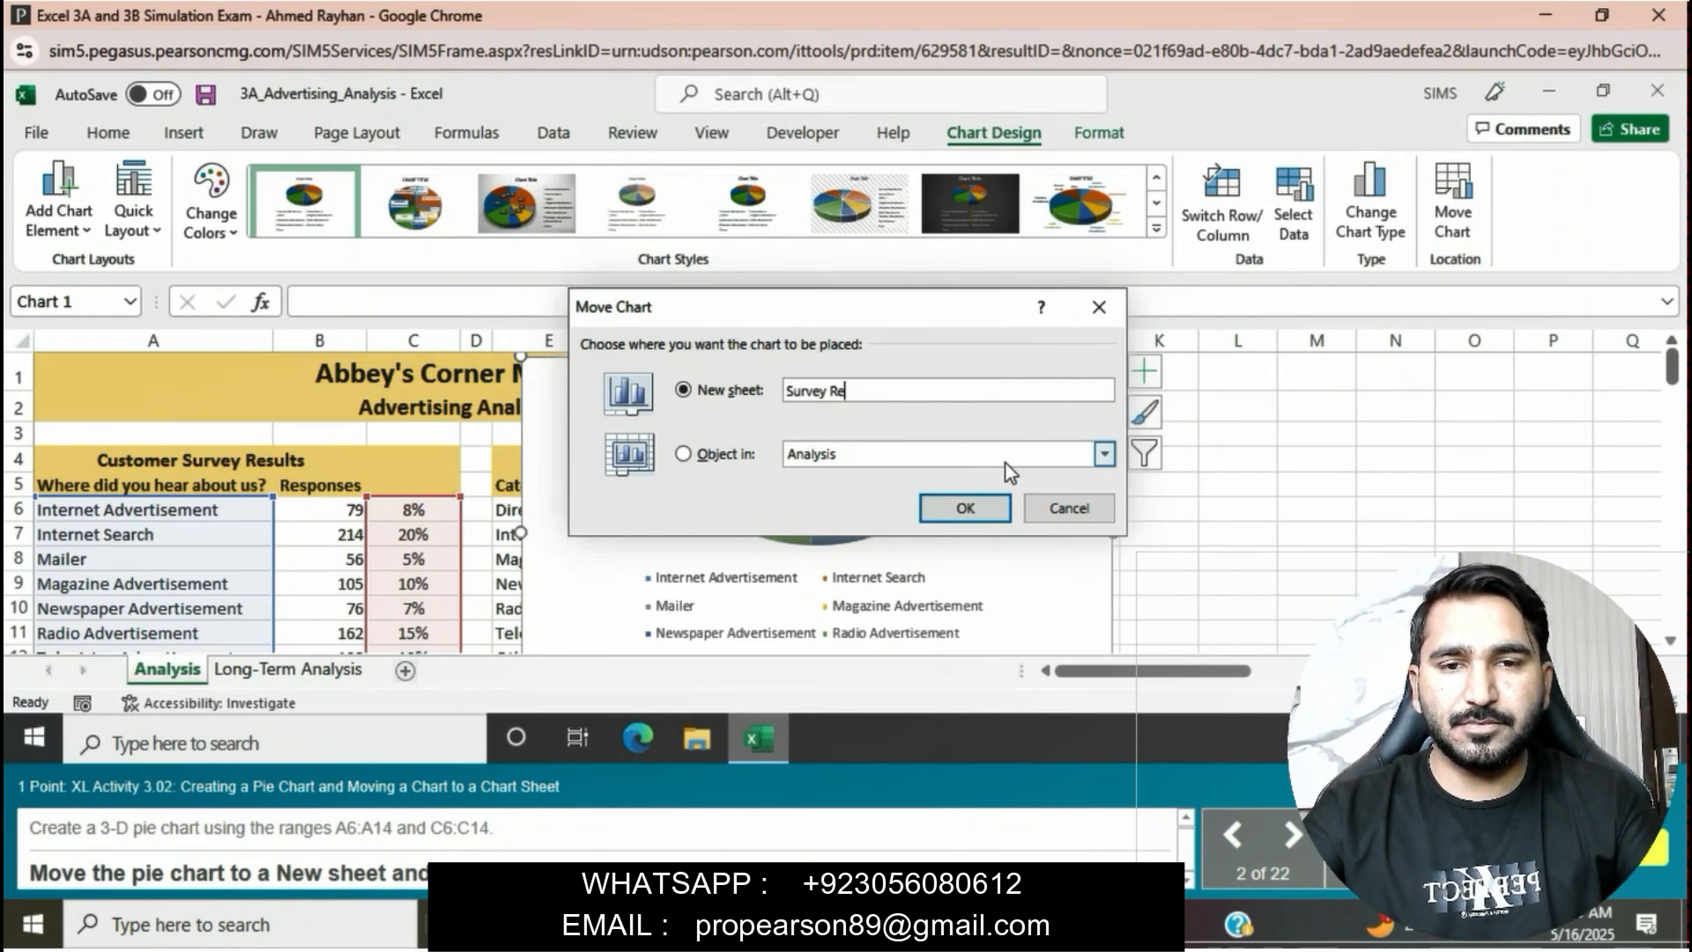
text(sults)
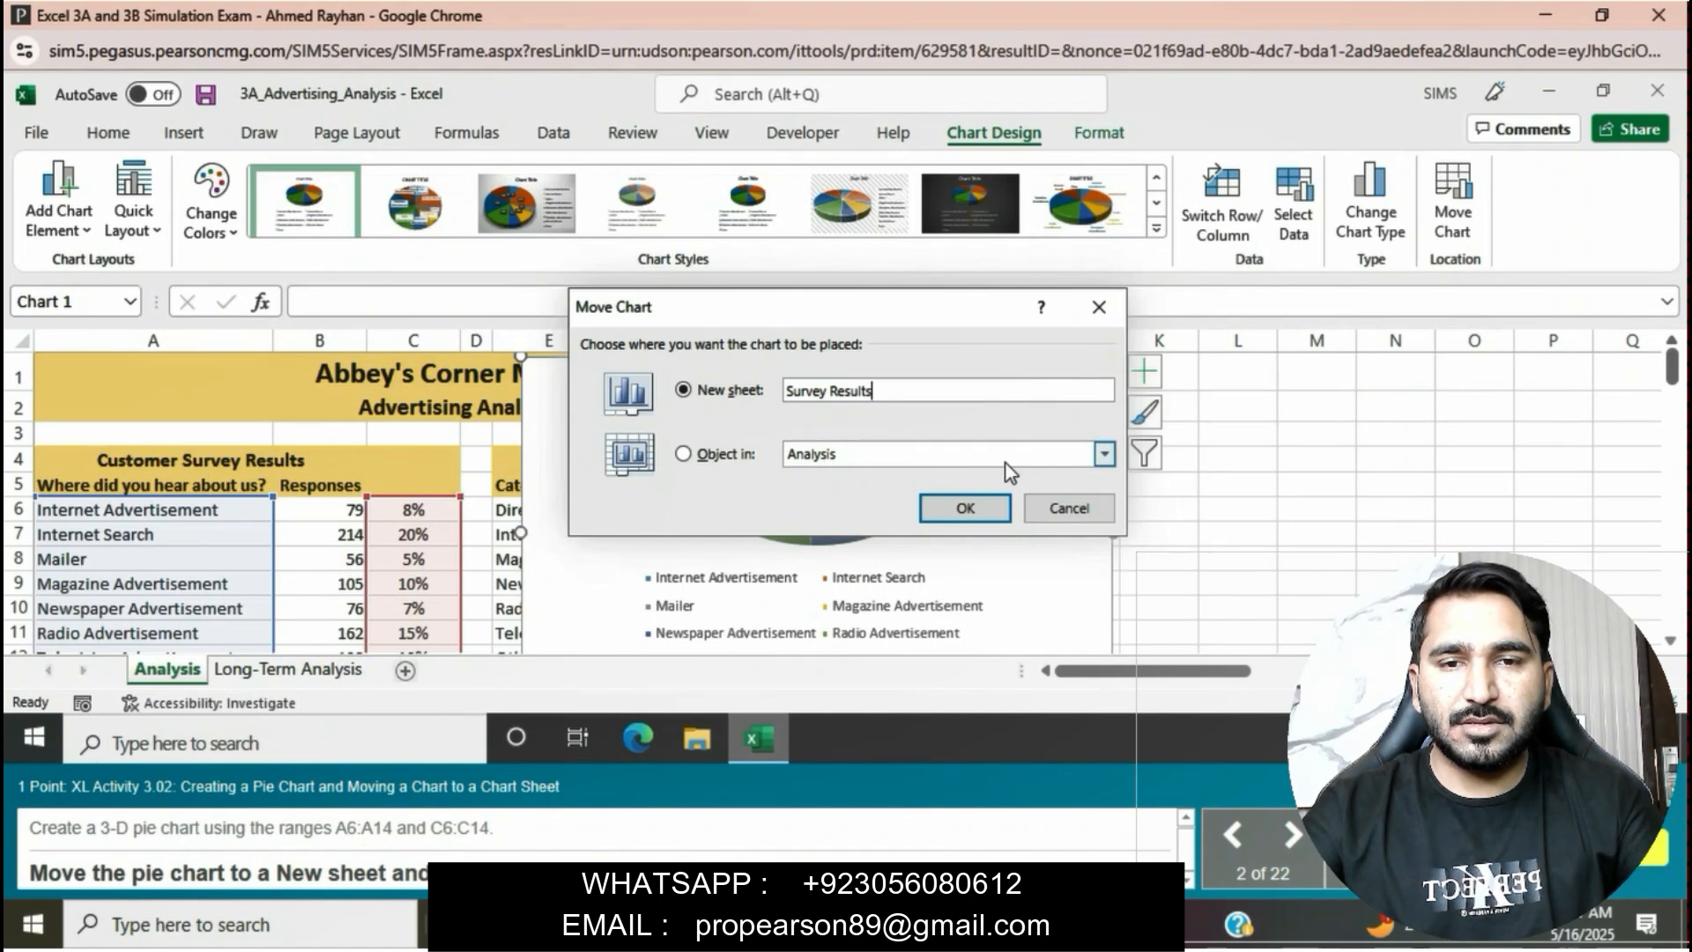
click(985, 515)
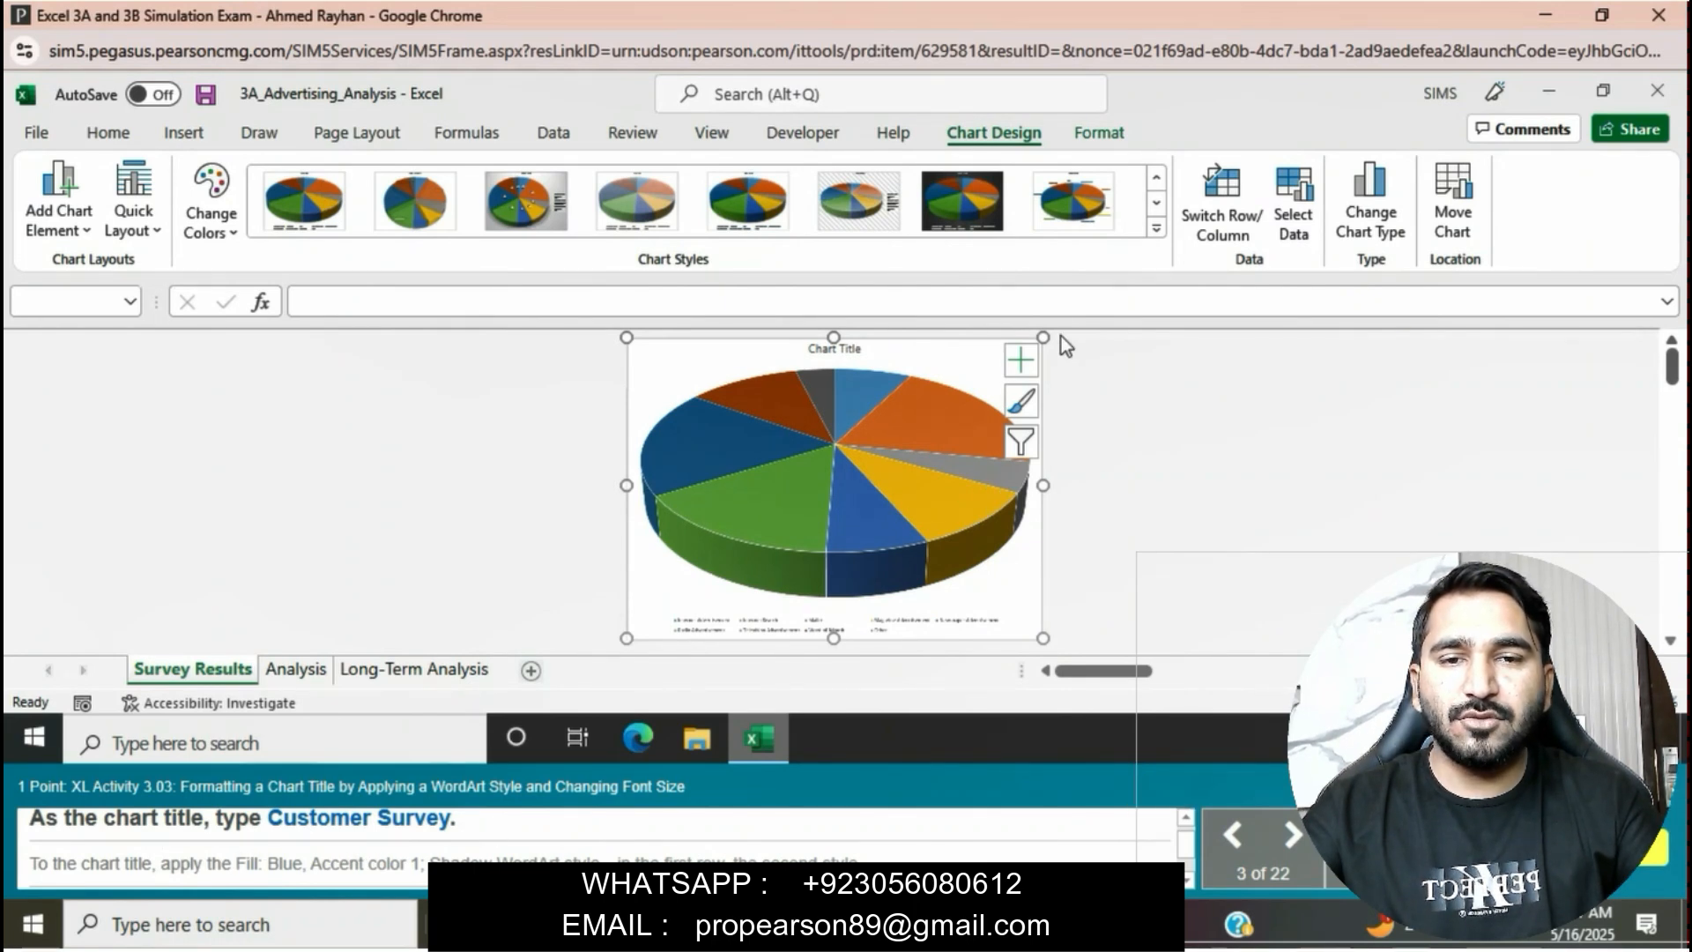
Replace the pie chart's placeholder title with the text Customer Survey
click(842, 349)
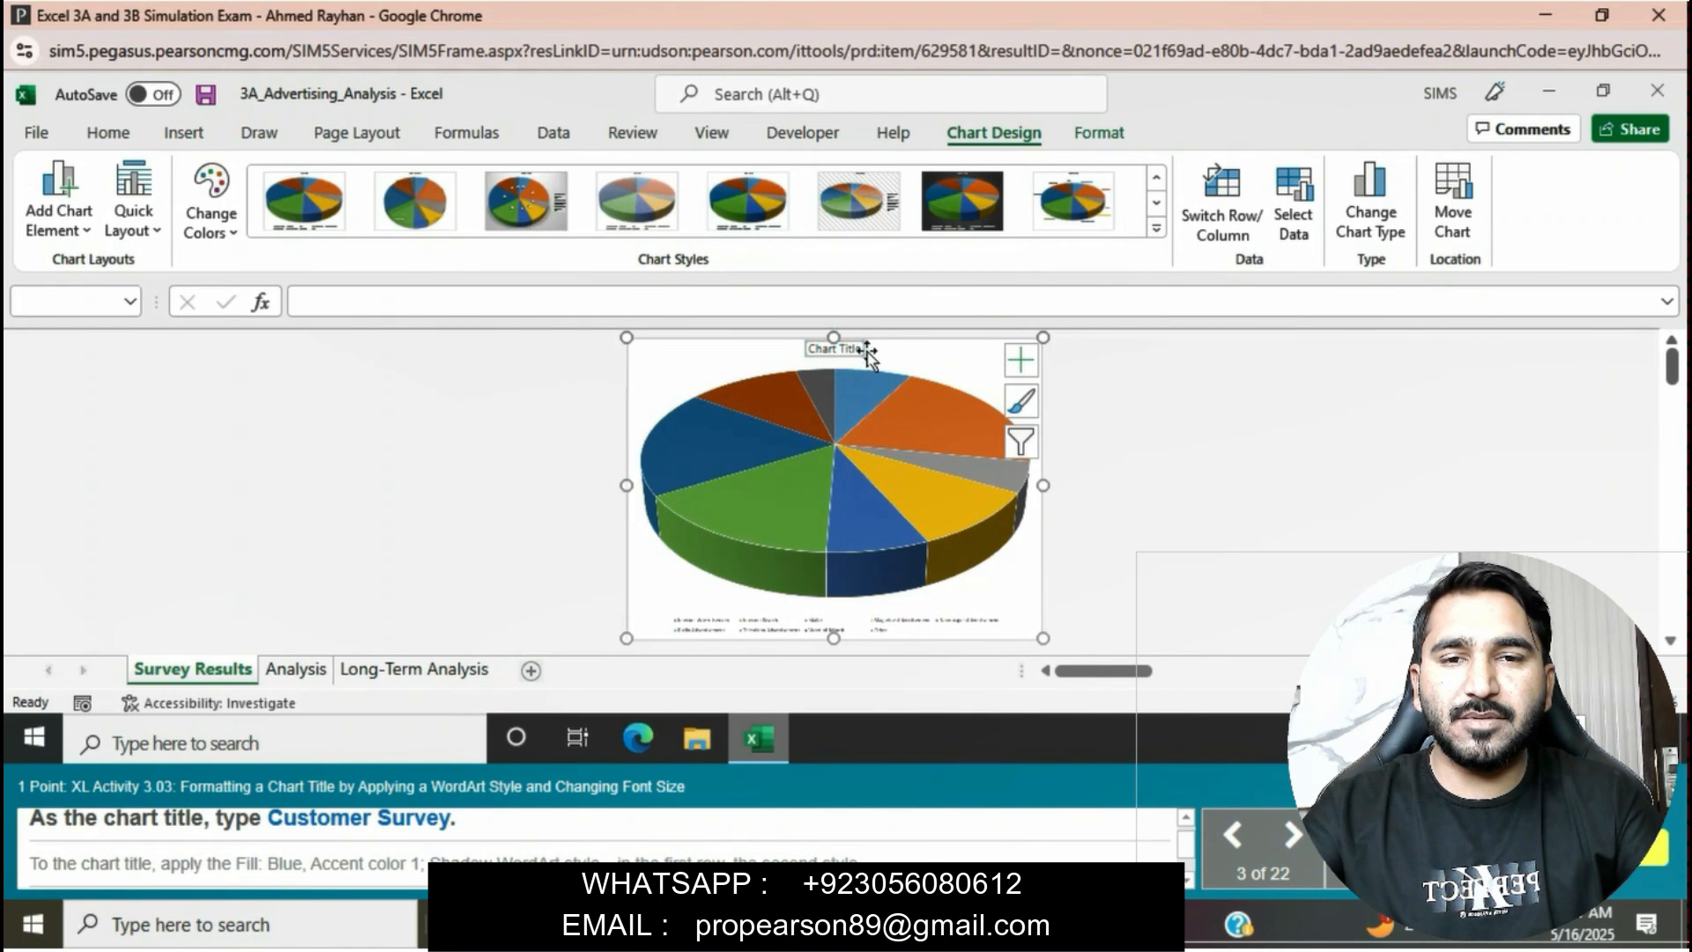
click(863, 350)
key(BackSpace)
key(BackSpace)
key(BackSpace)
key(BackSpace)
key(BackSpace)
key(BackSpace)
key(BackSpace)
key(BackSpace)
key(BackSpace)
key(BackSpace)
key(BackSpace)
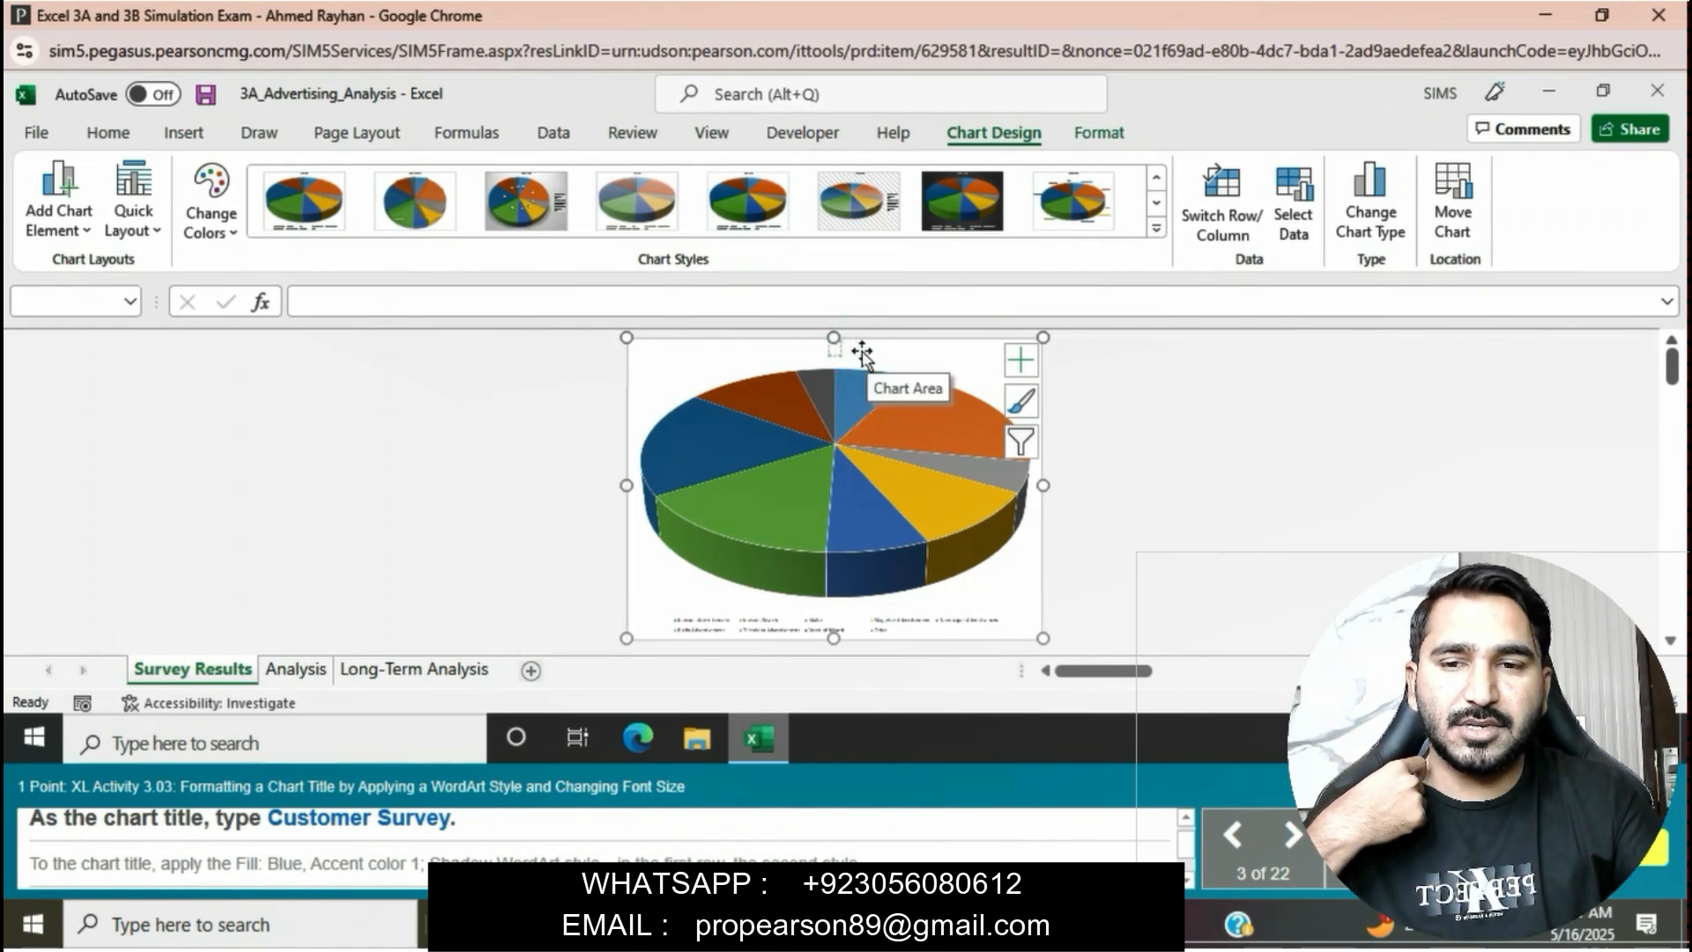
text(Custom)
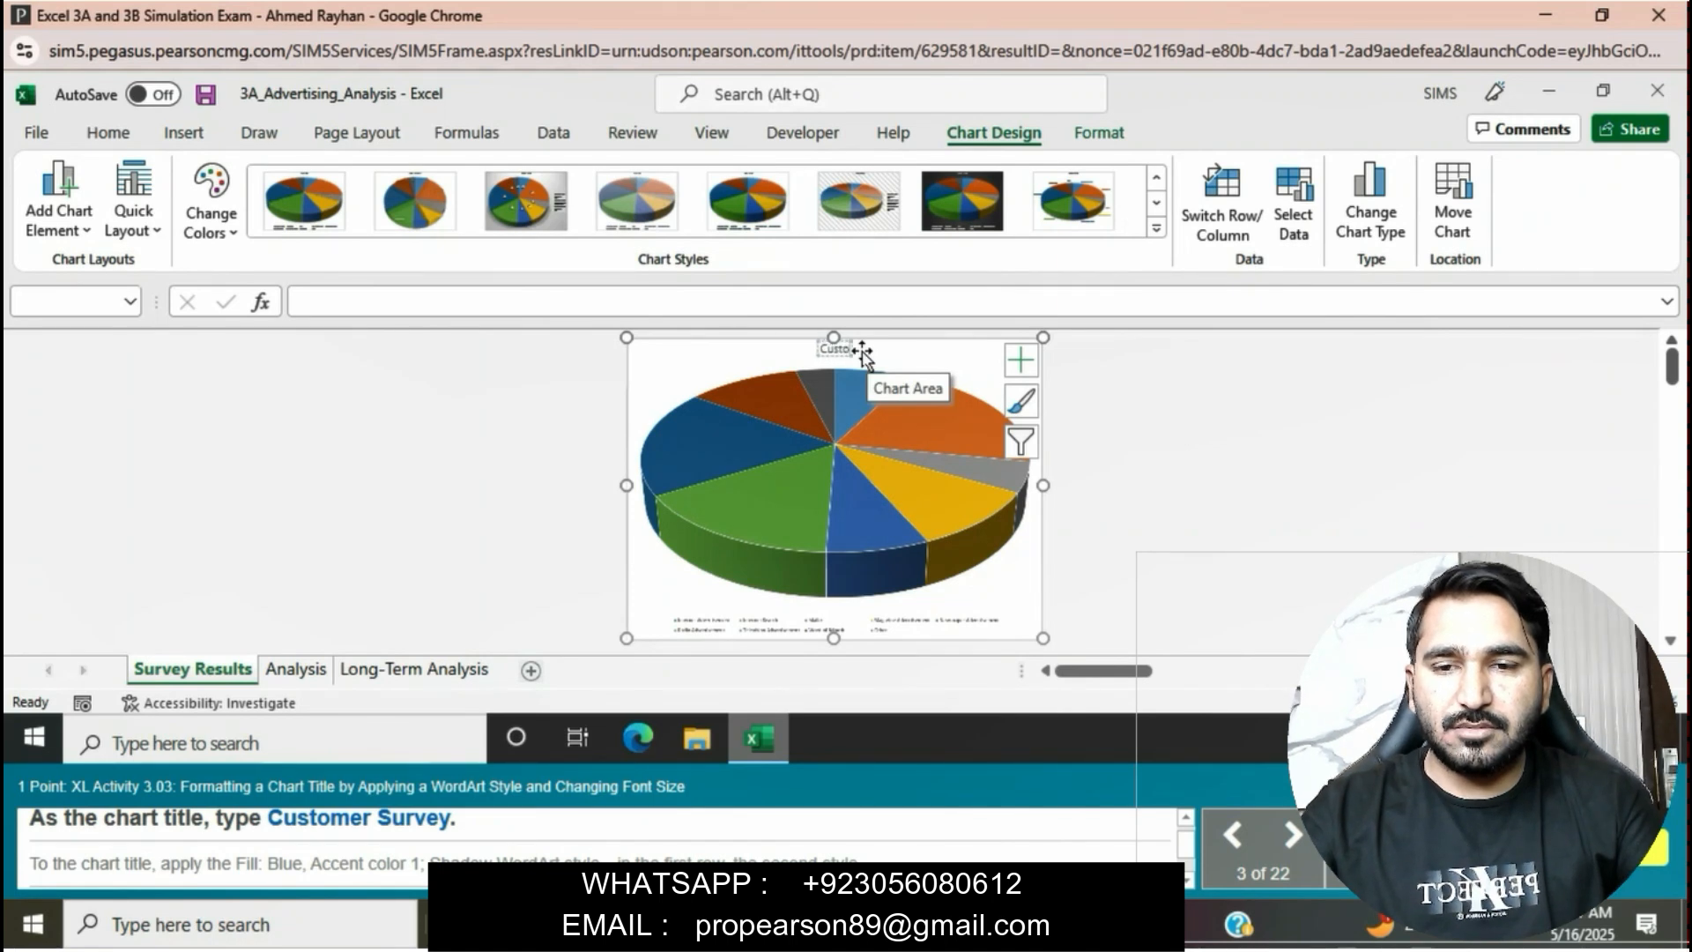
text(er)
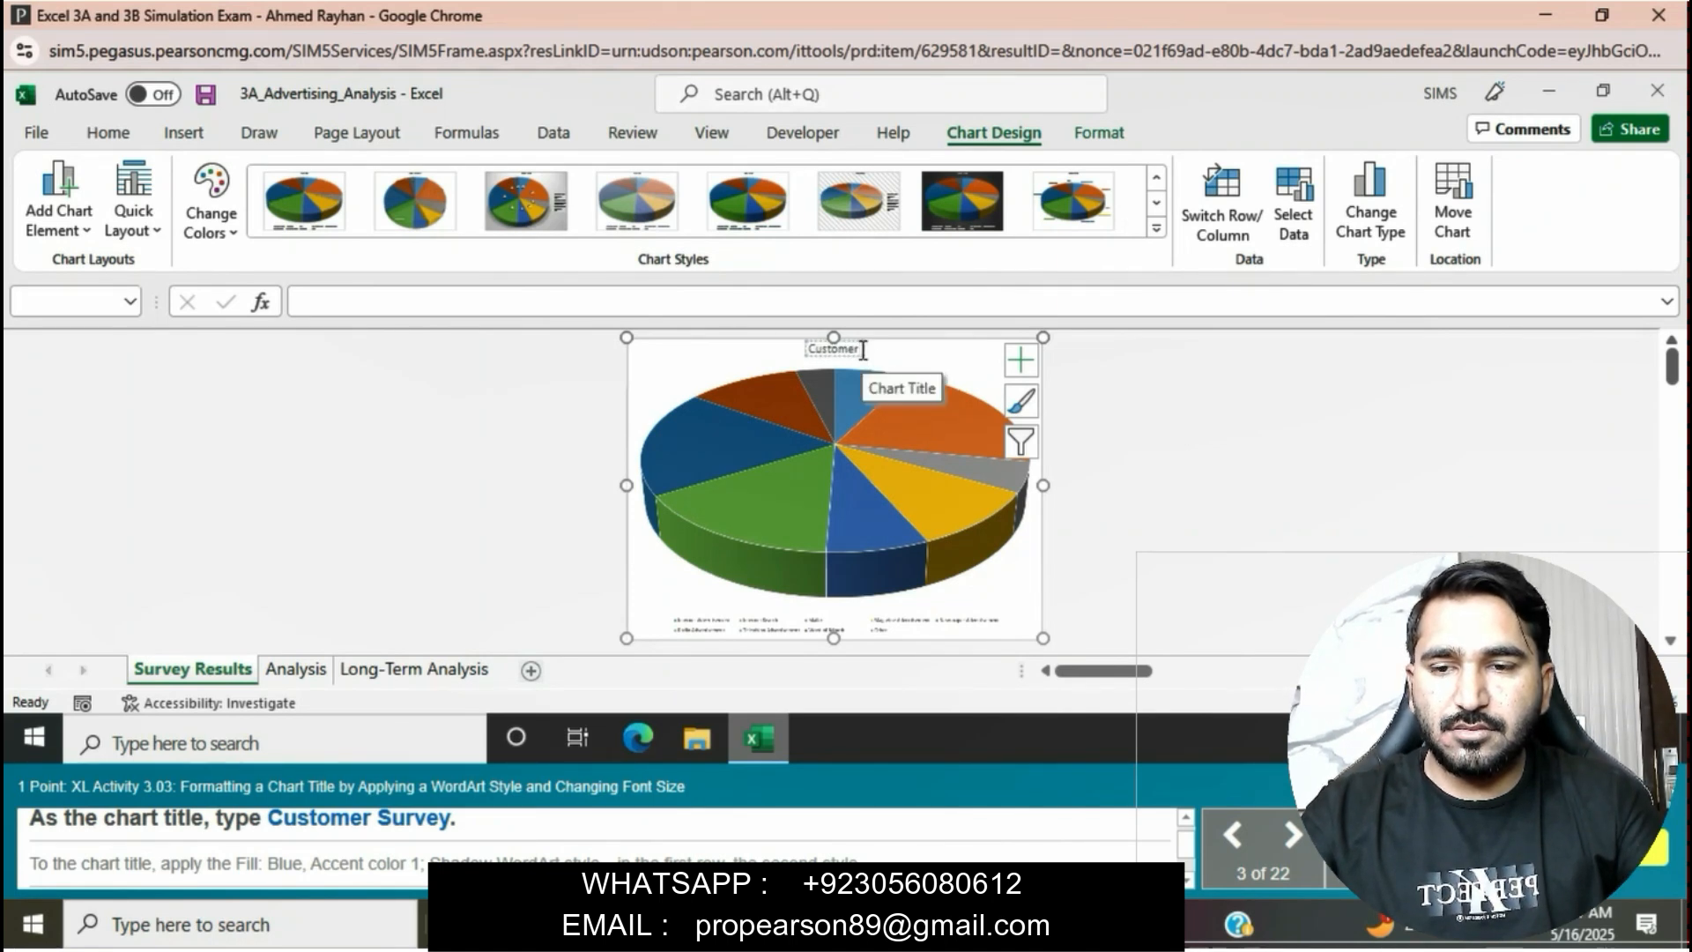
text( Su)
text(rvey)
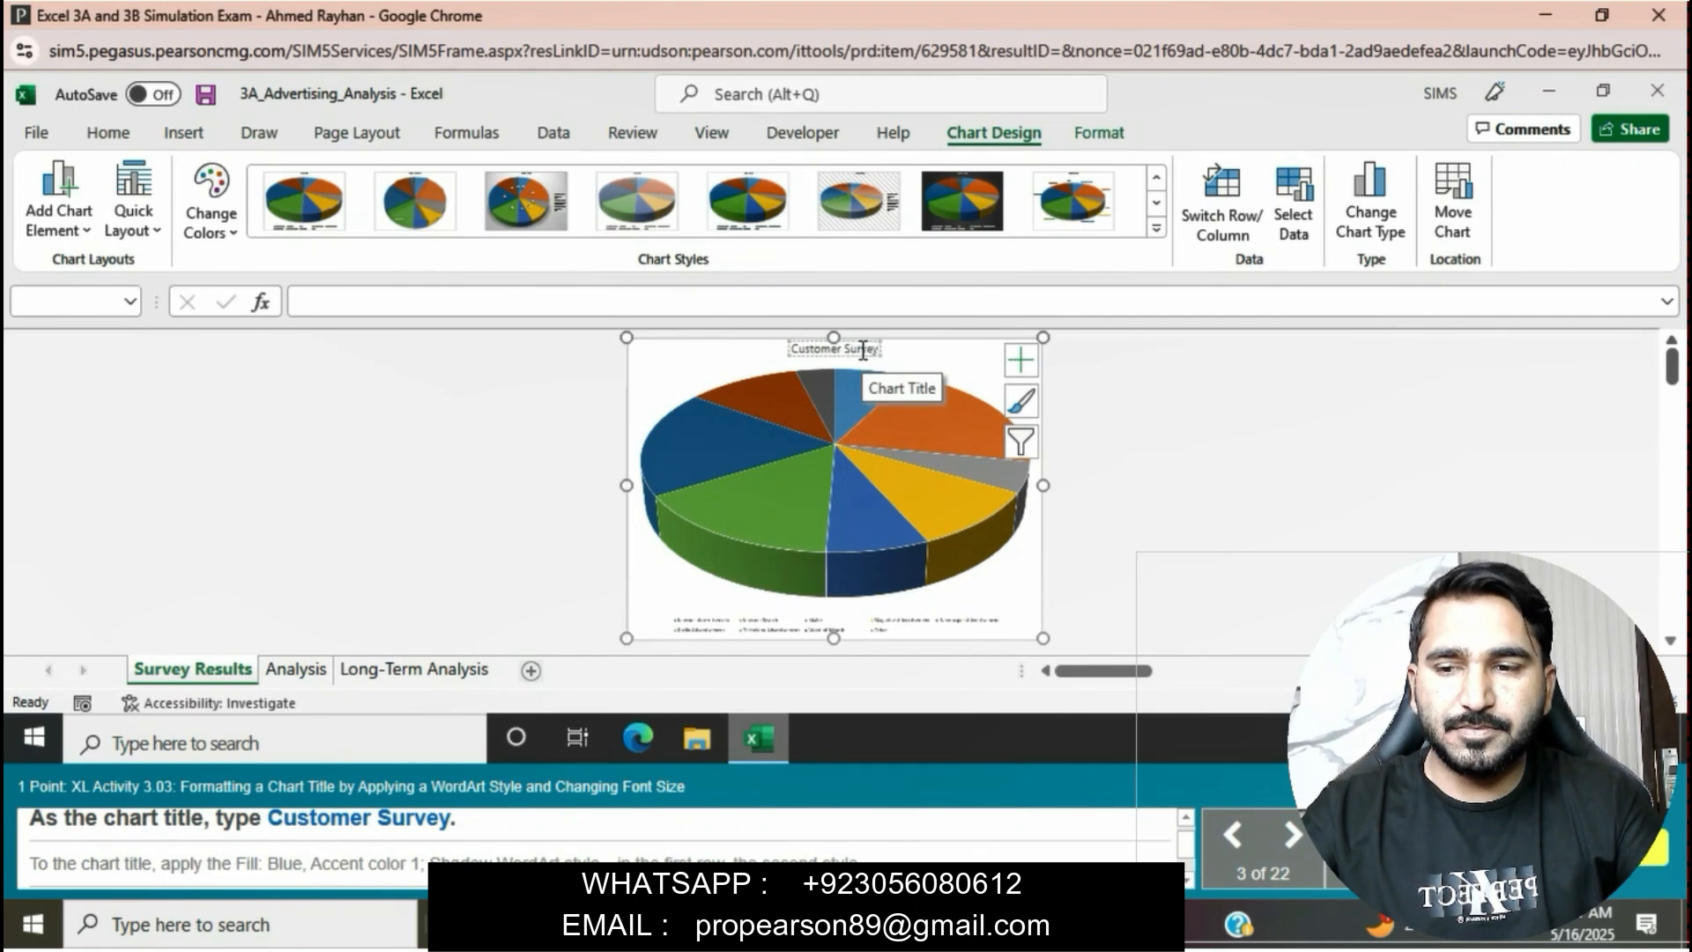
Apply the Fill: Blue, Accent color 1; Shadow WordArt style to the Customer Survey chart title
click(1318, 487)
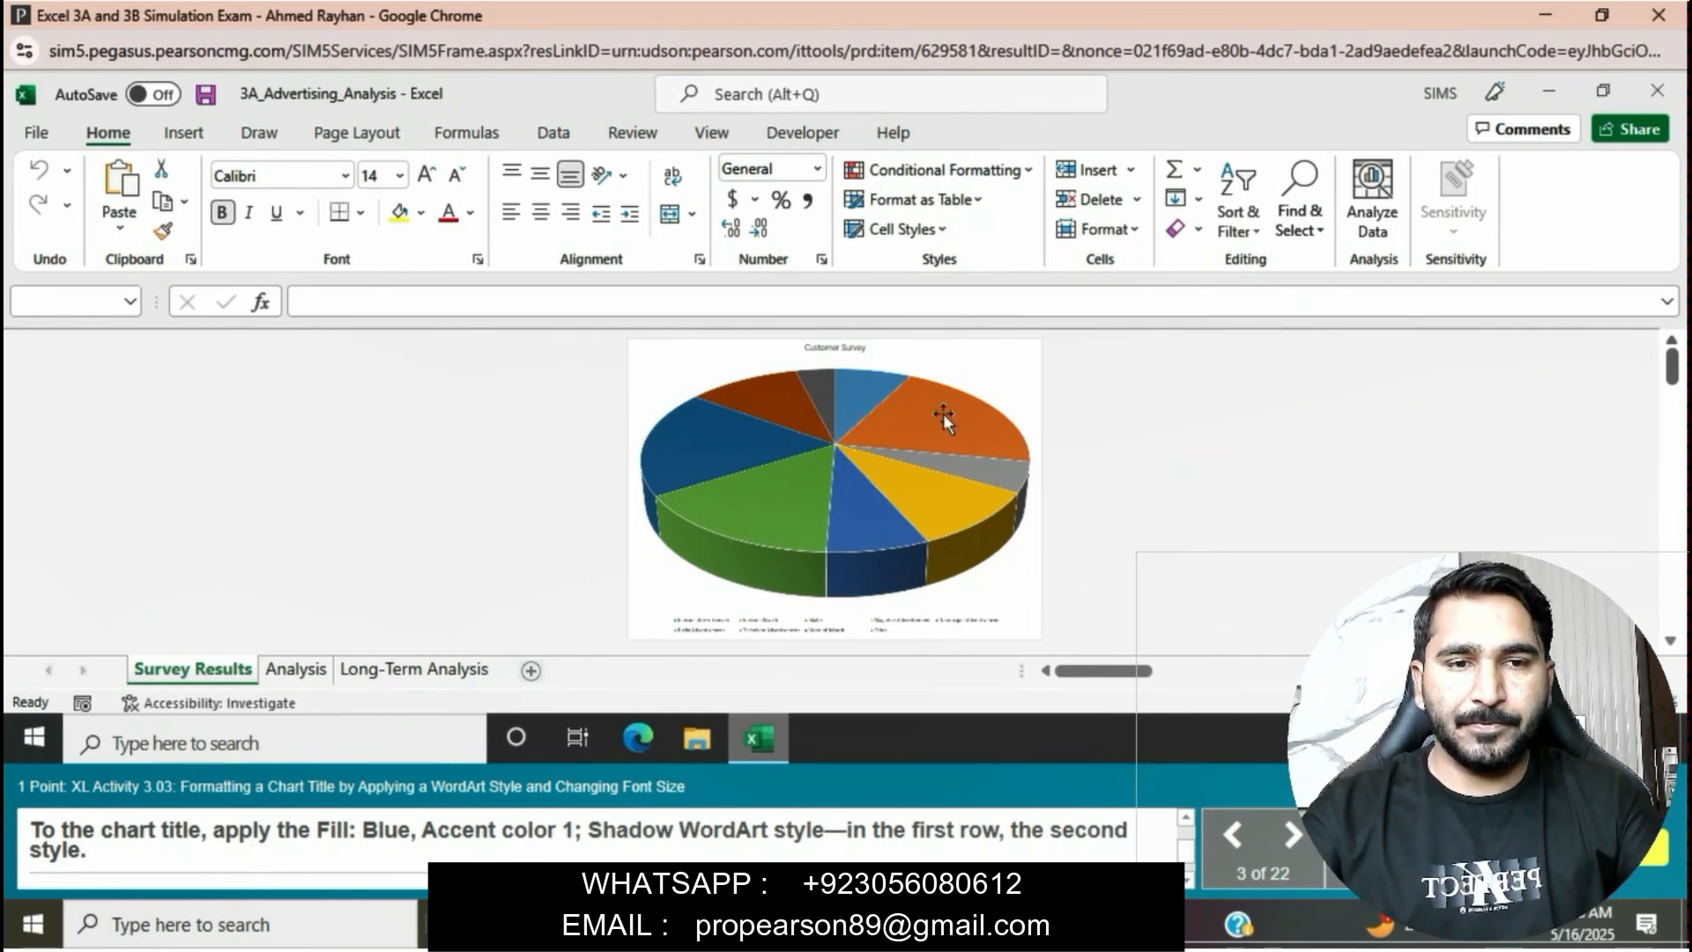
click(835, 349)
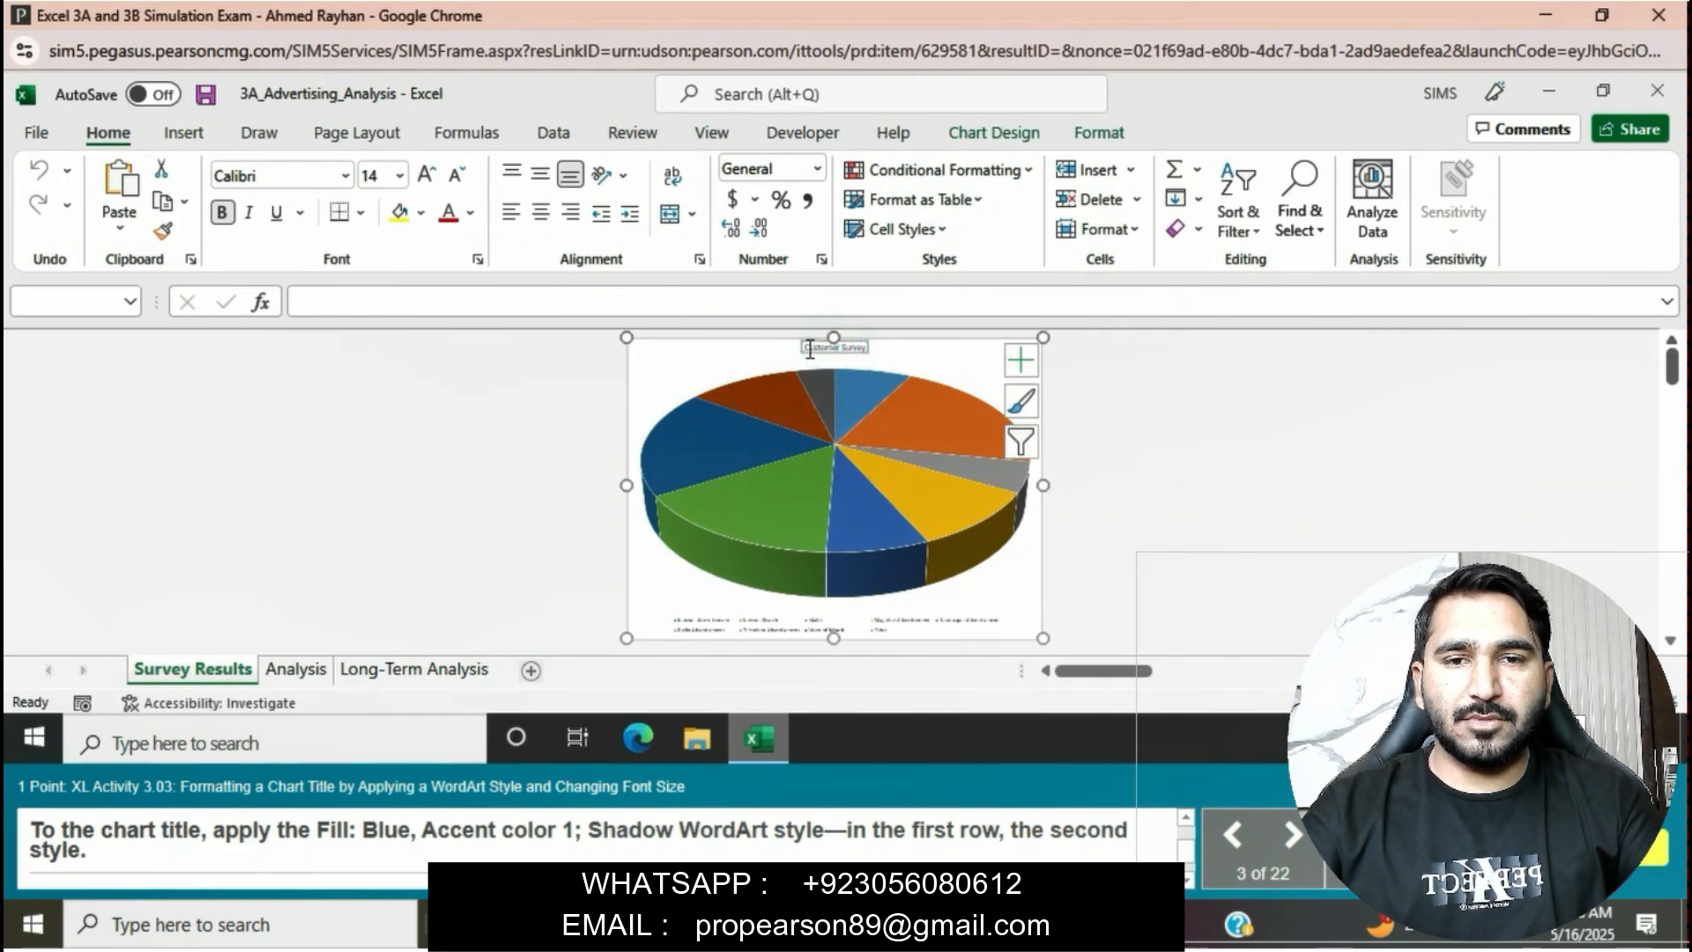
click(801, 348)
click(801, 348)
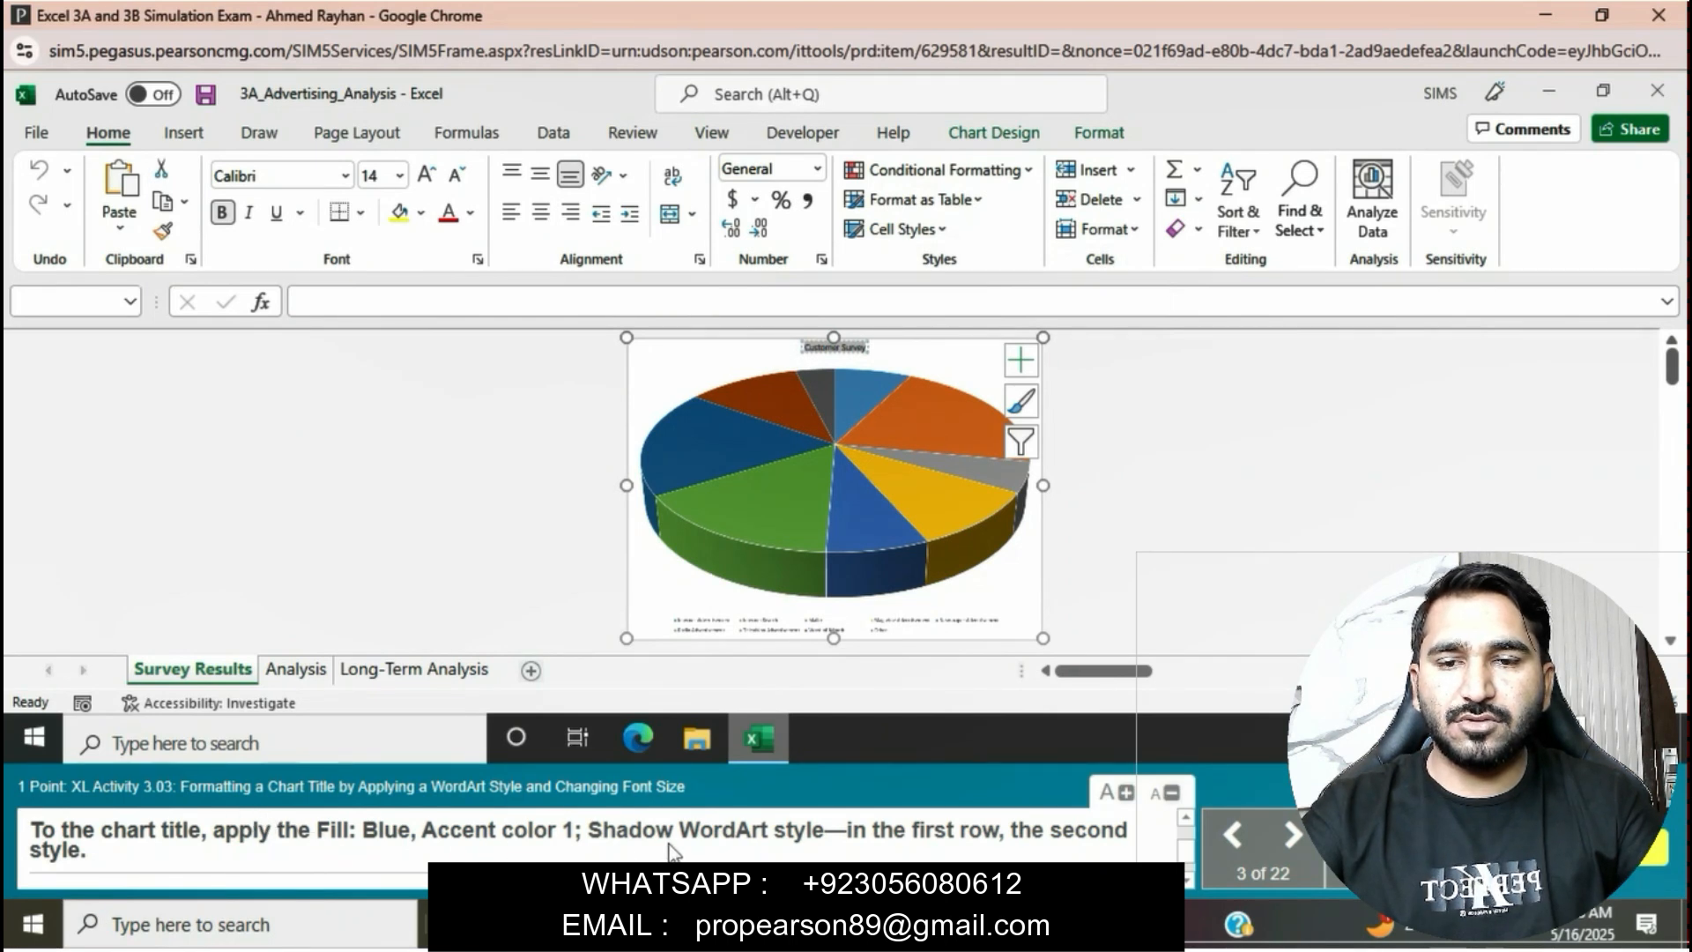
click(1102, 134)
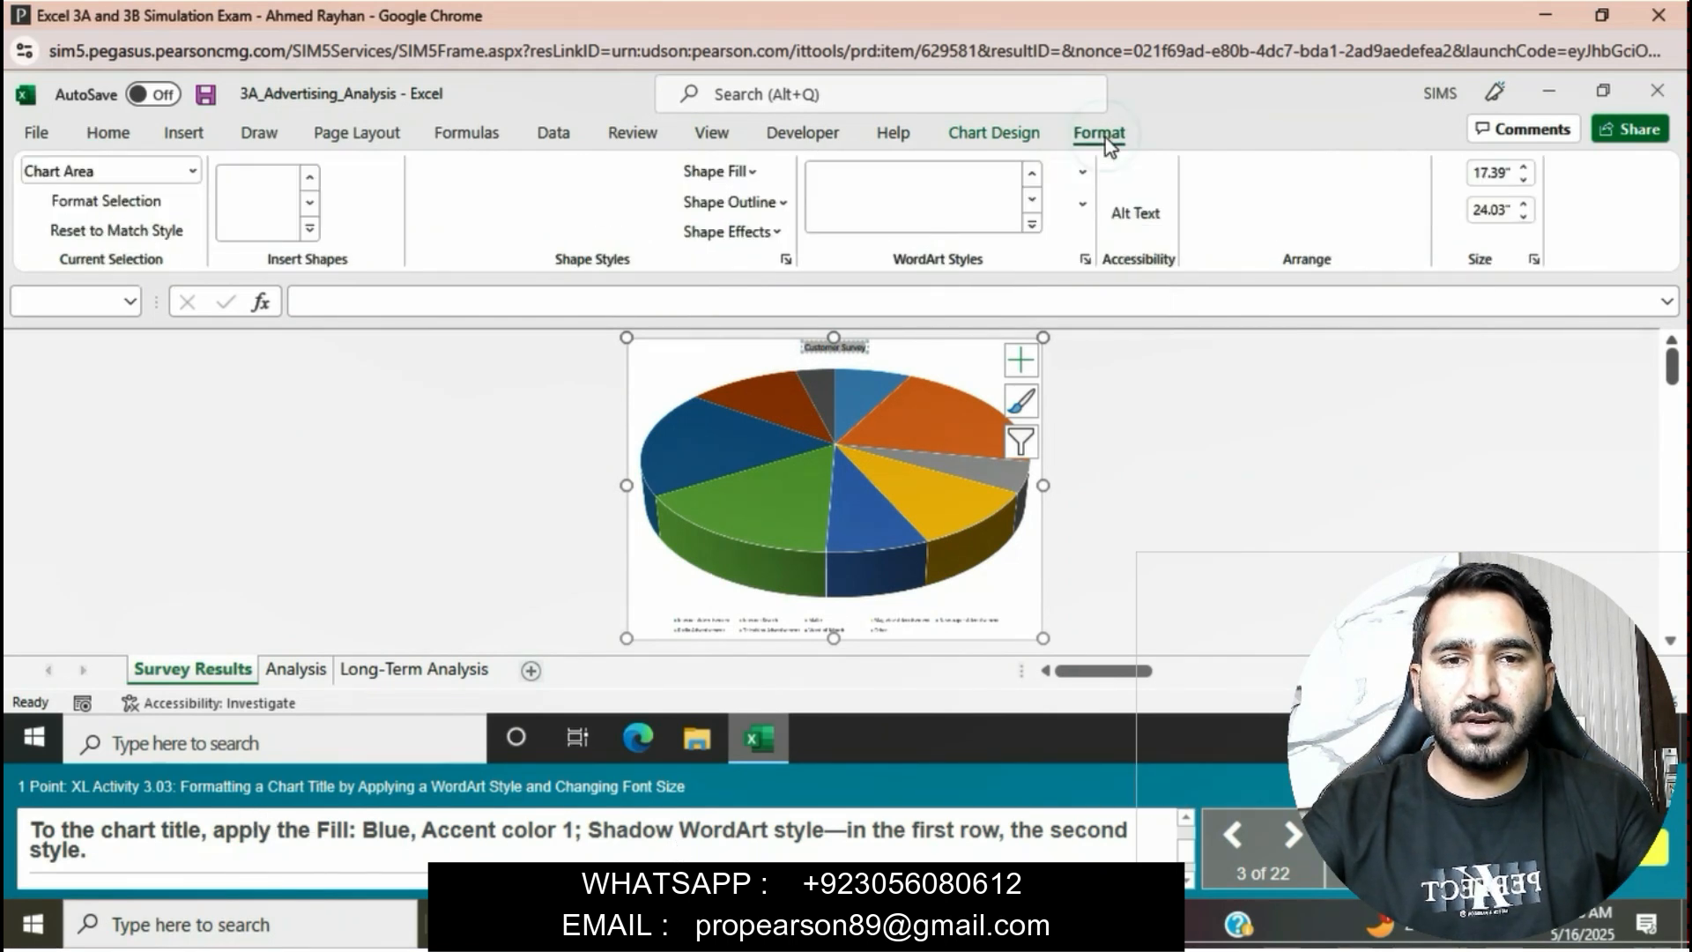
click(1039, 229)
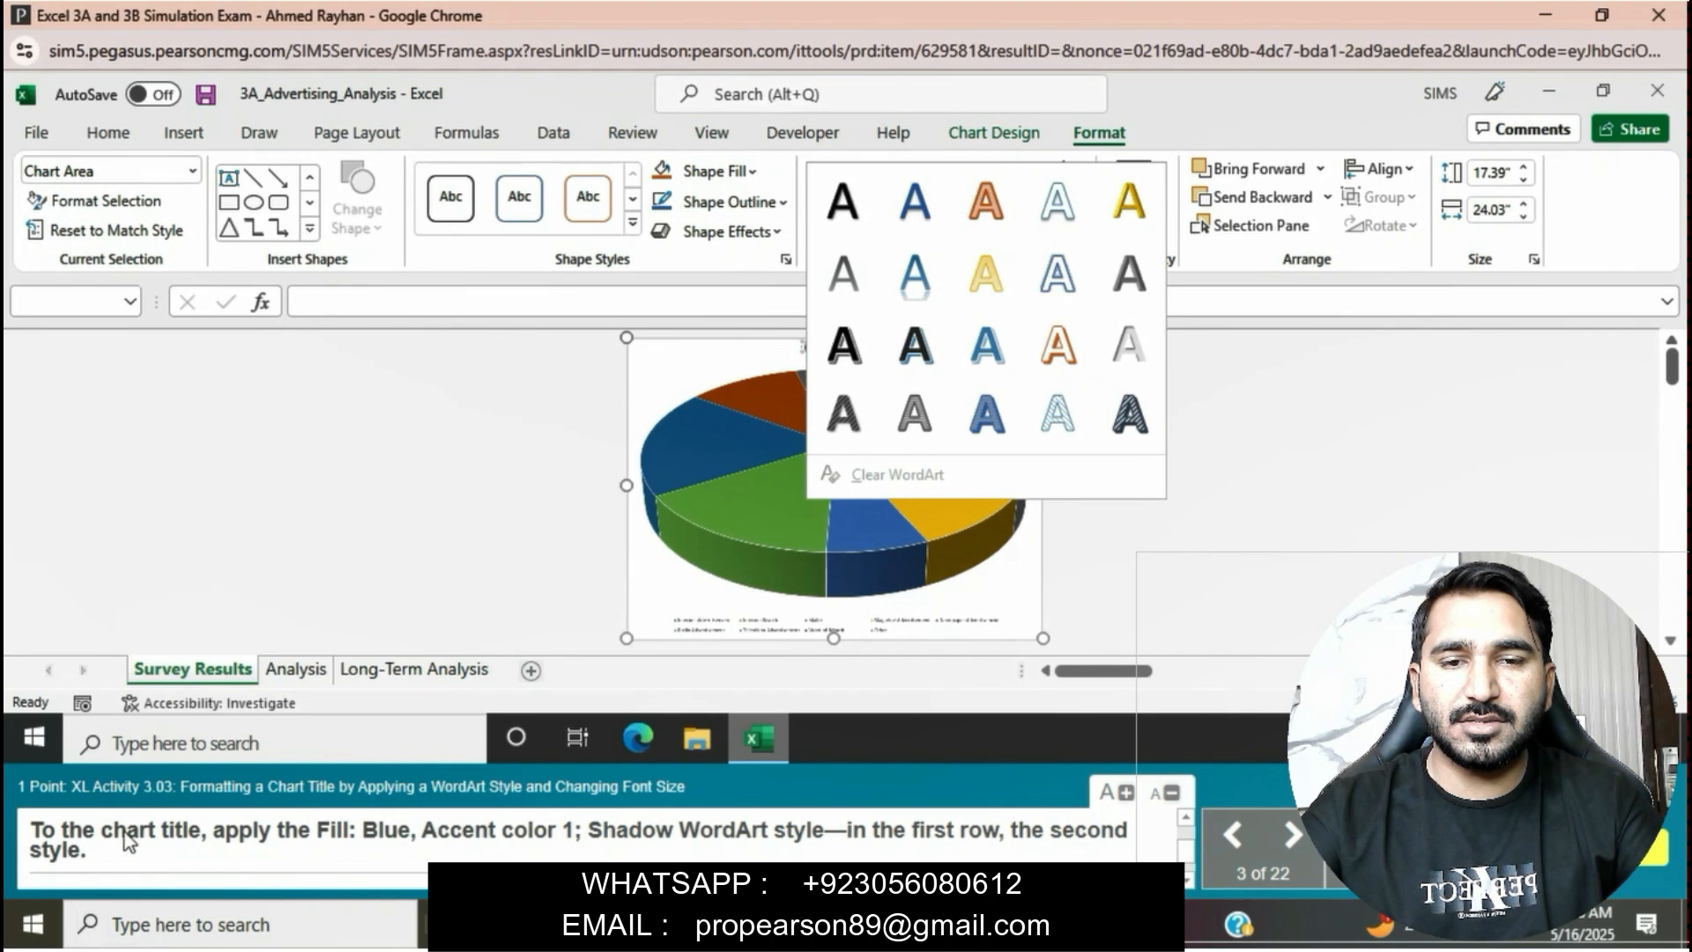
click(909, 220)
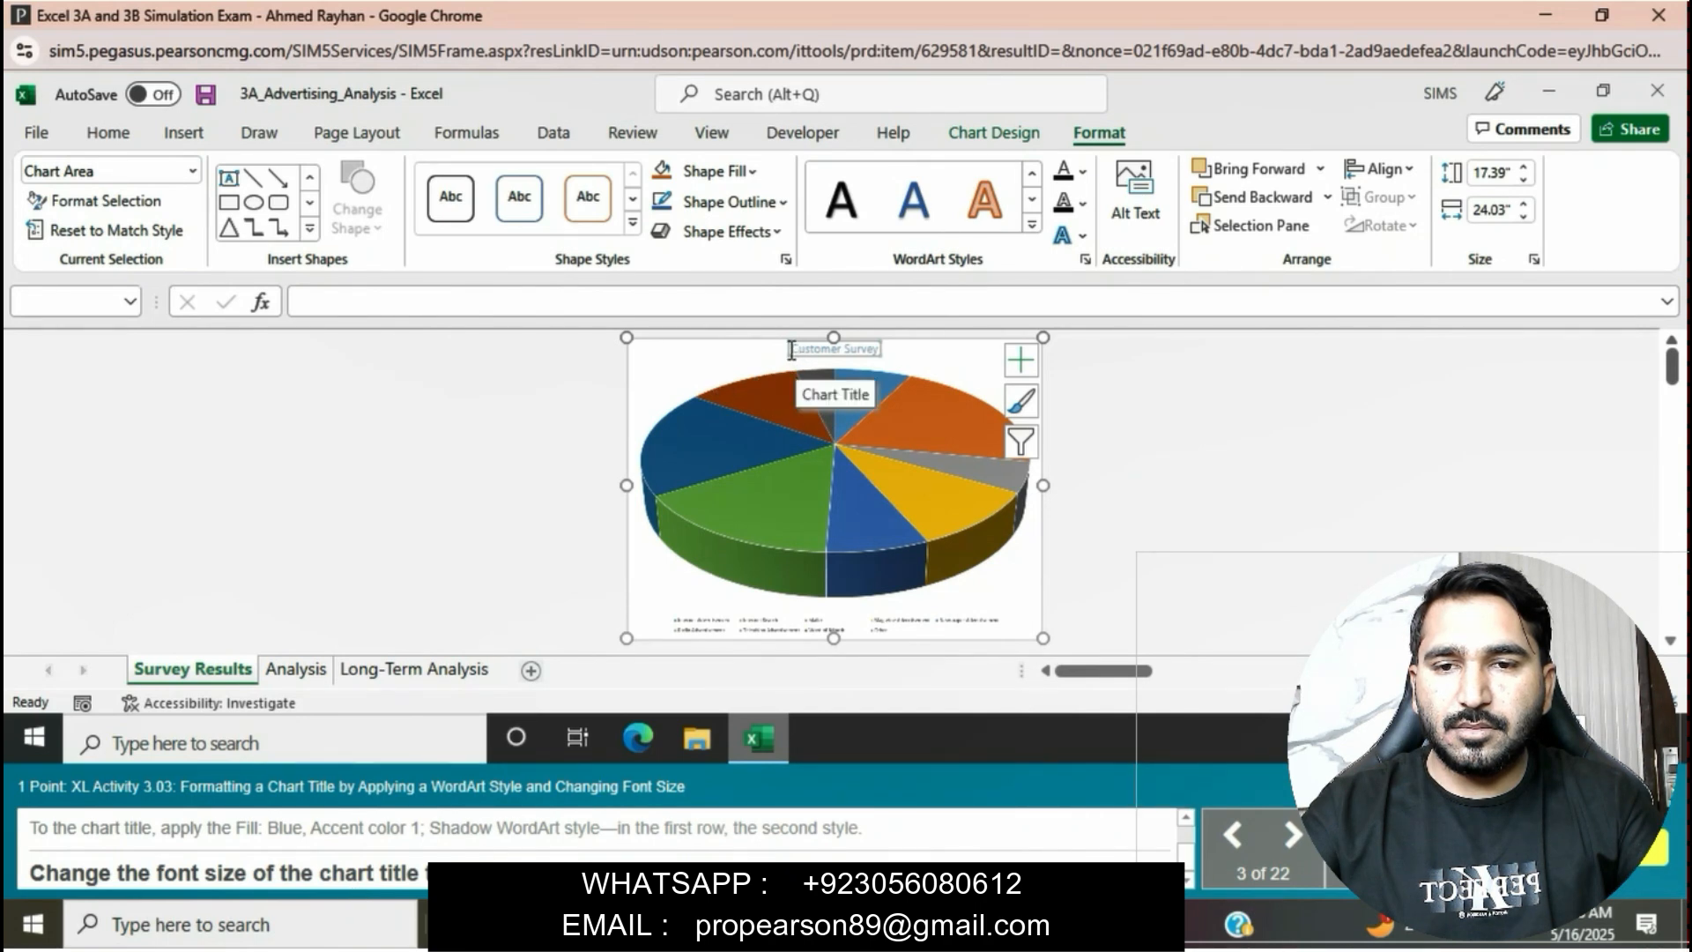
Change the font size of the whole Customer Survey chart title
triple_click(791, 349)
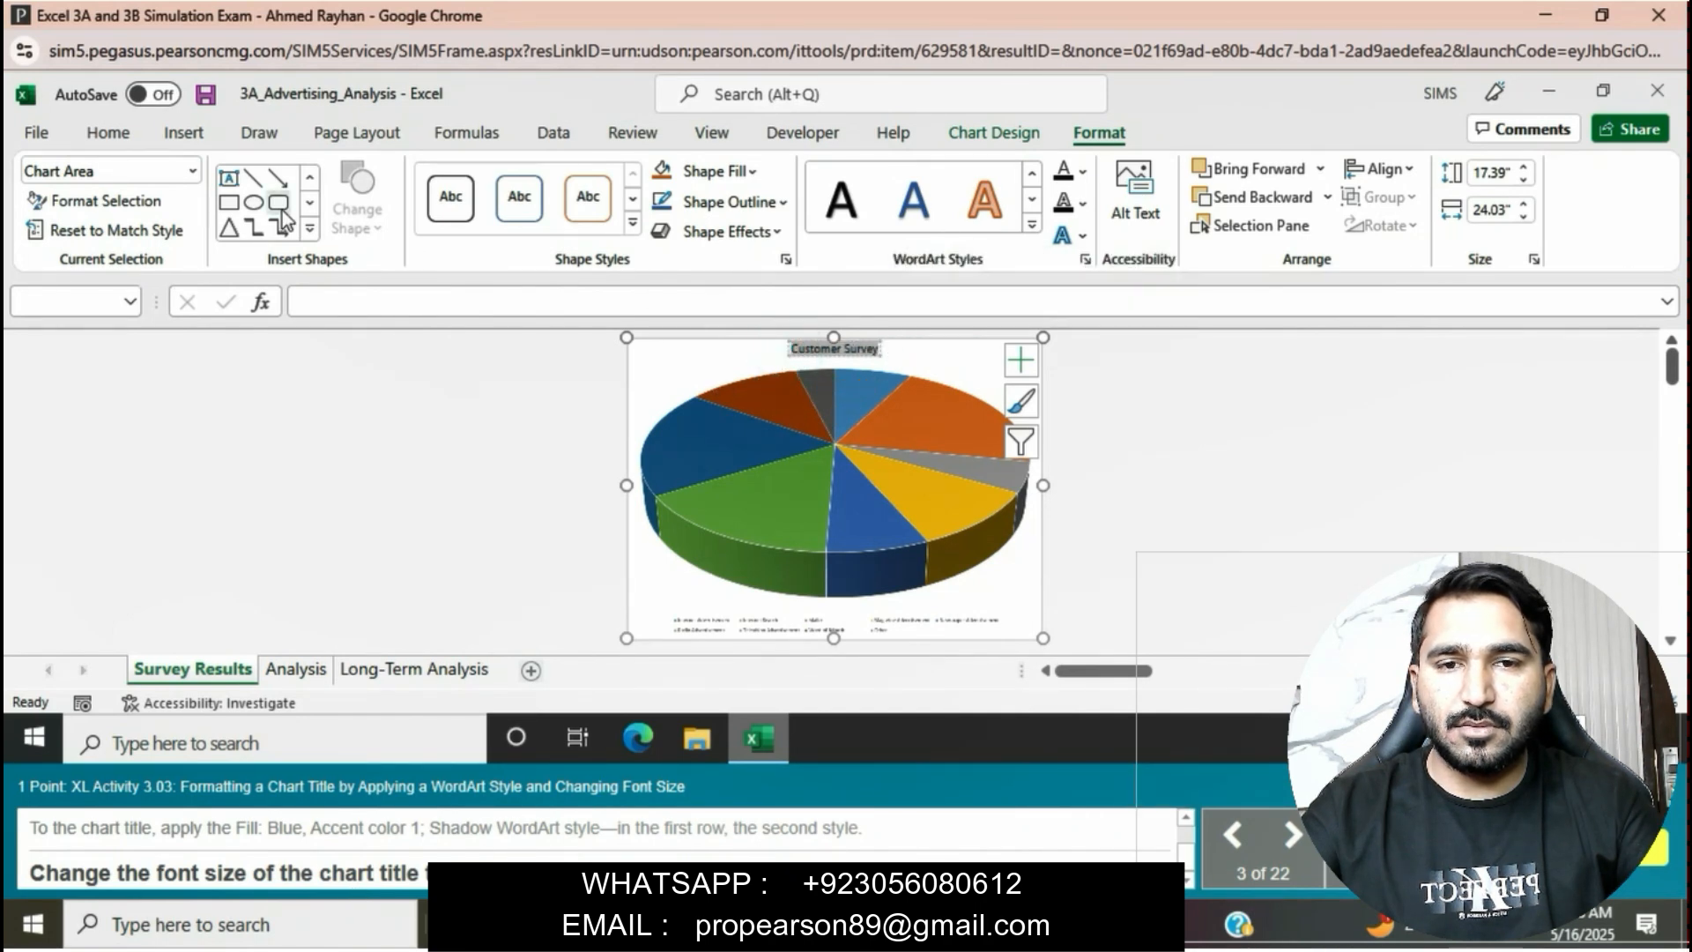
click(131, 129)
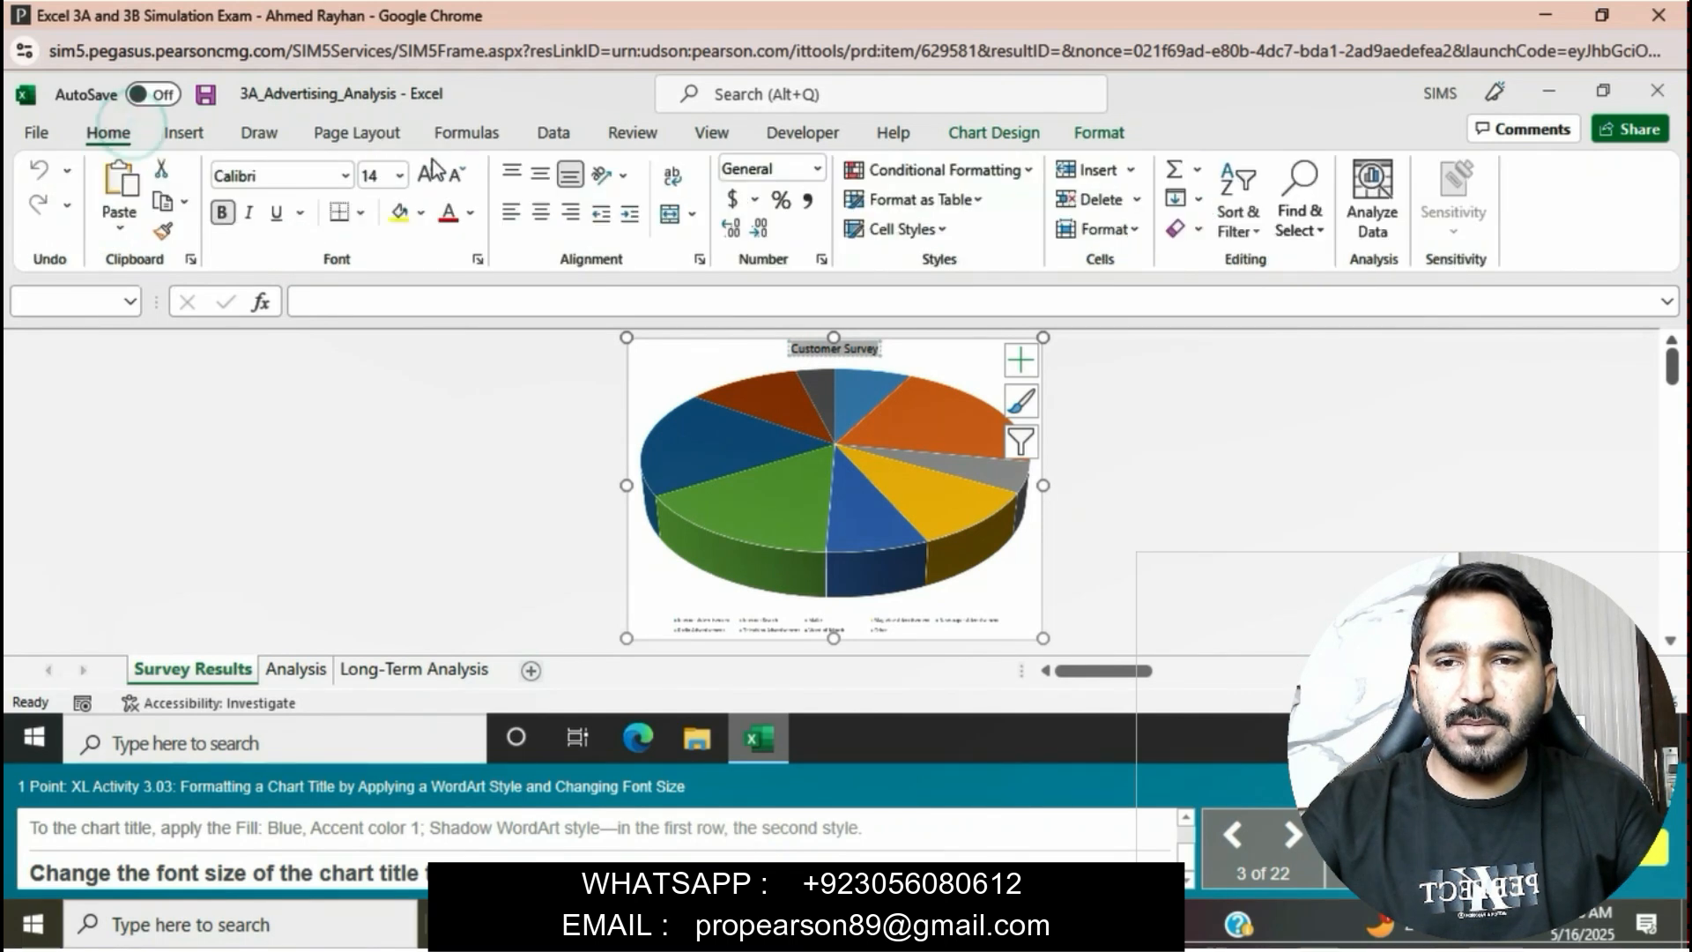
click(399, 175)
click(372, 386)
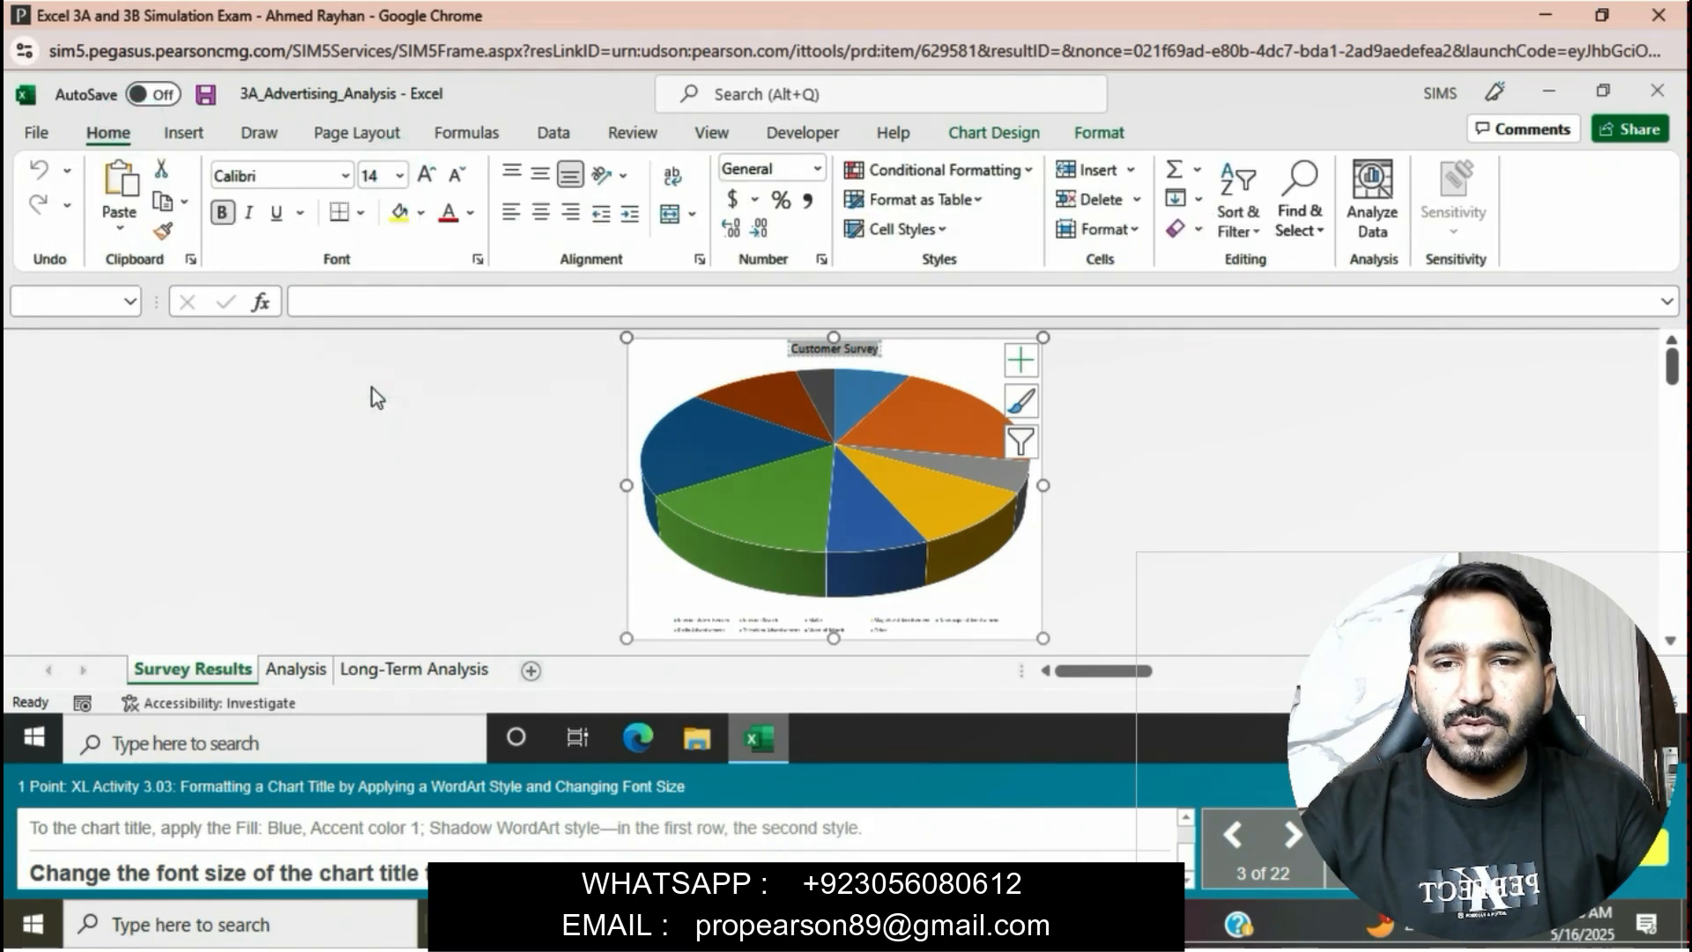
click(452, 468)
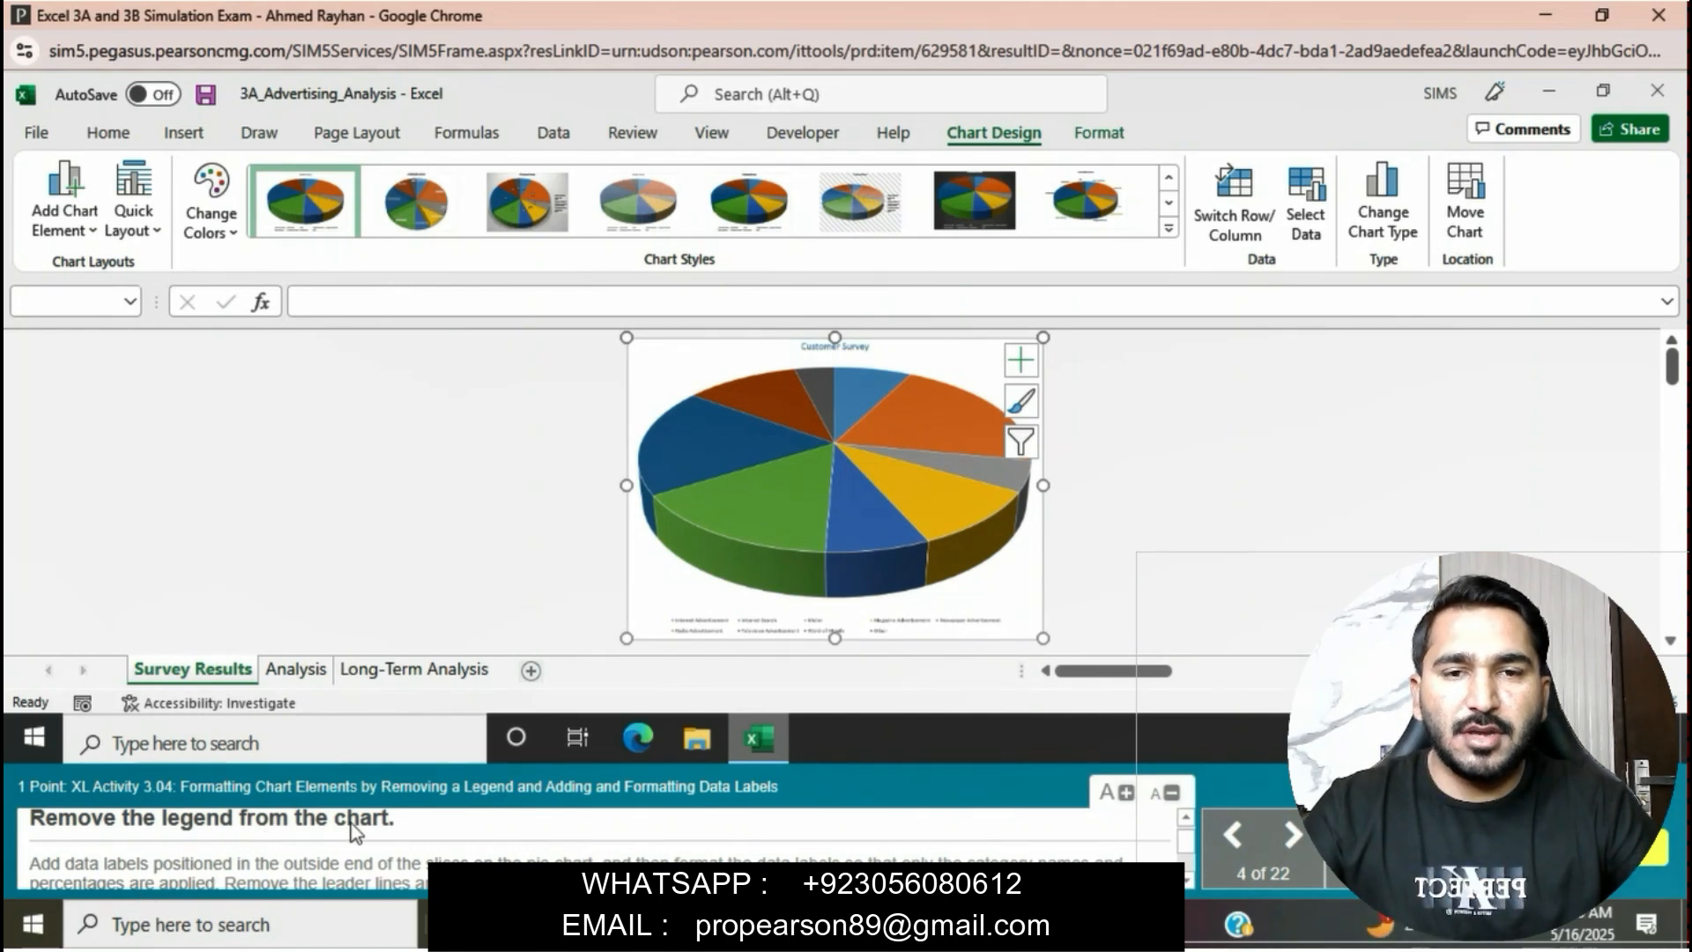
Remove the legend from the pie chart and add data labels positioned at the outside end of the slices
click(1020, 360)
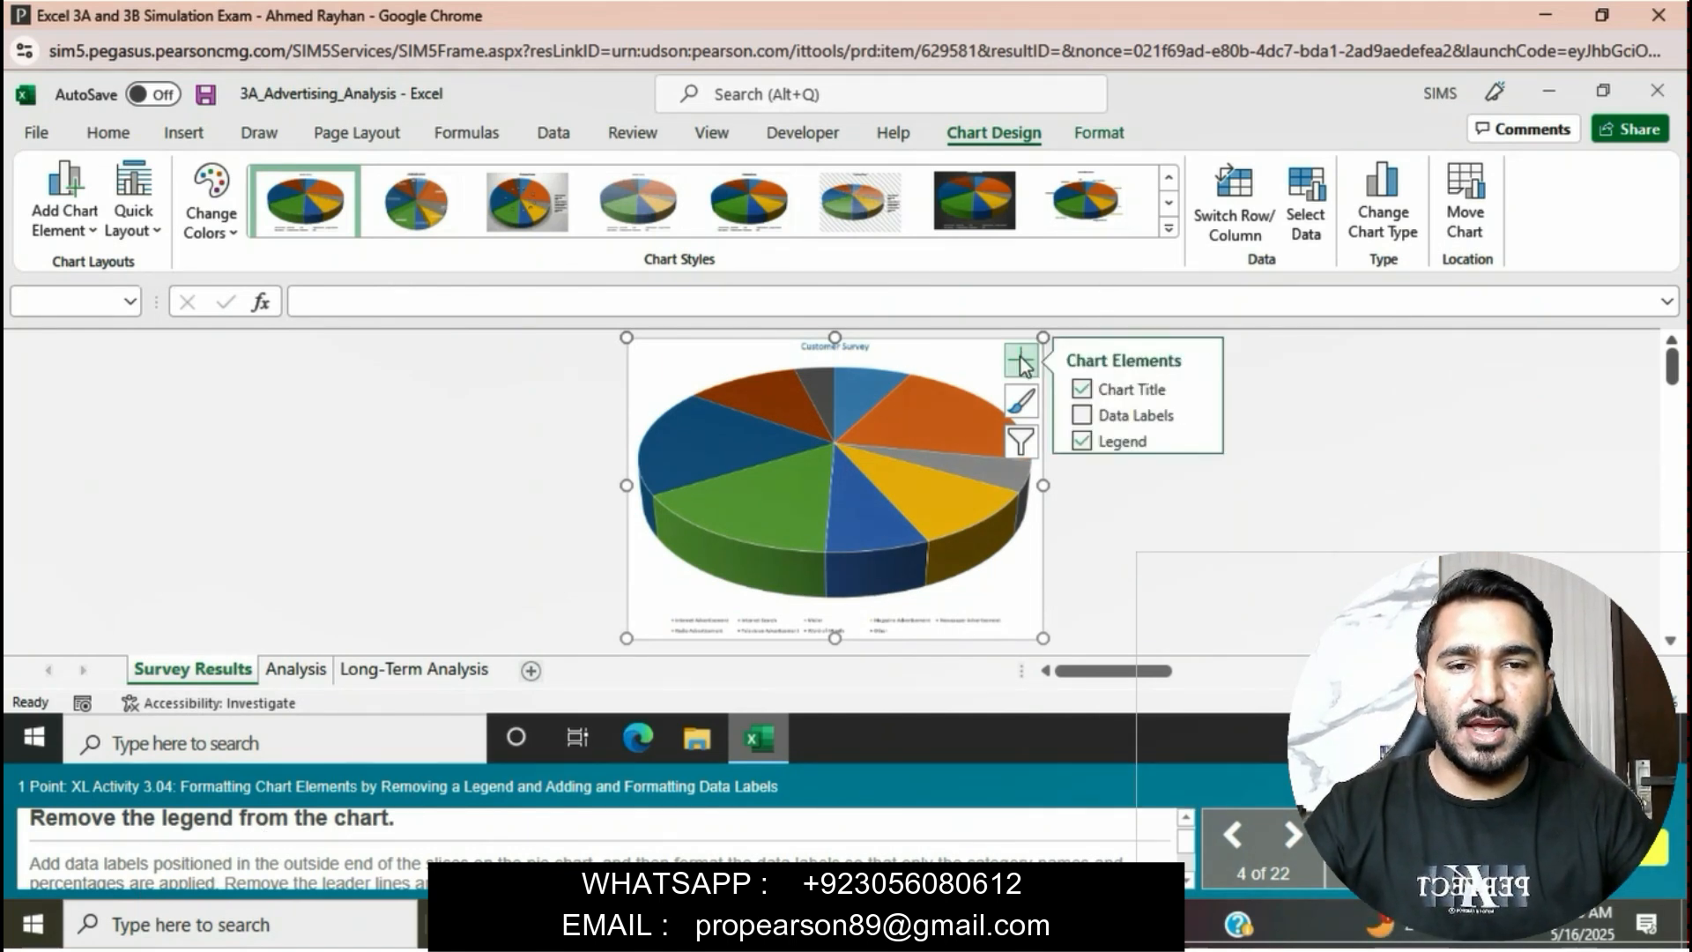
click(1082, 441)
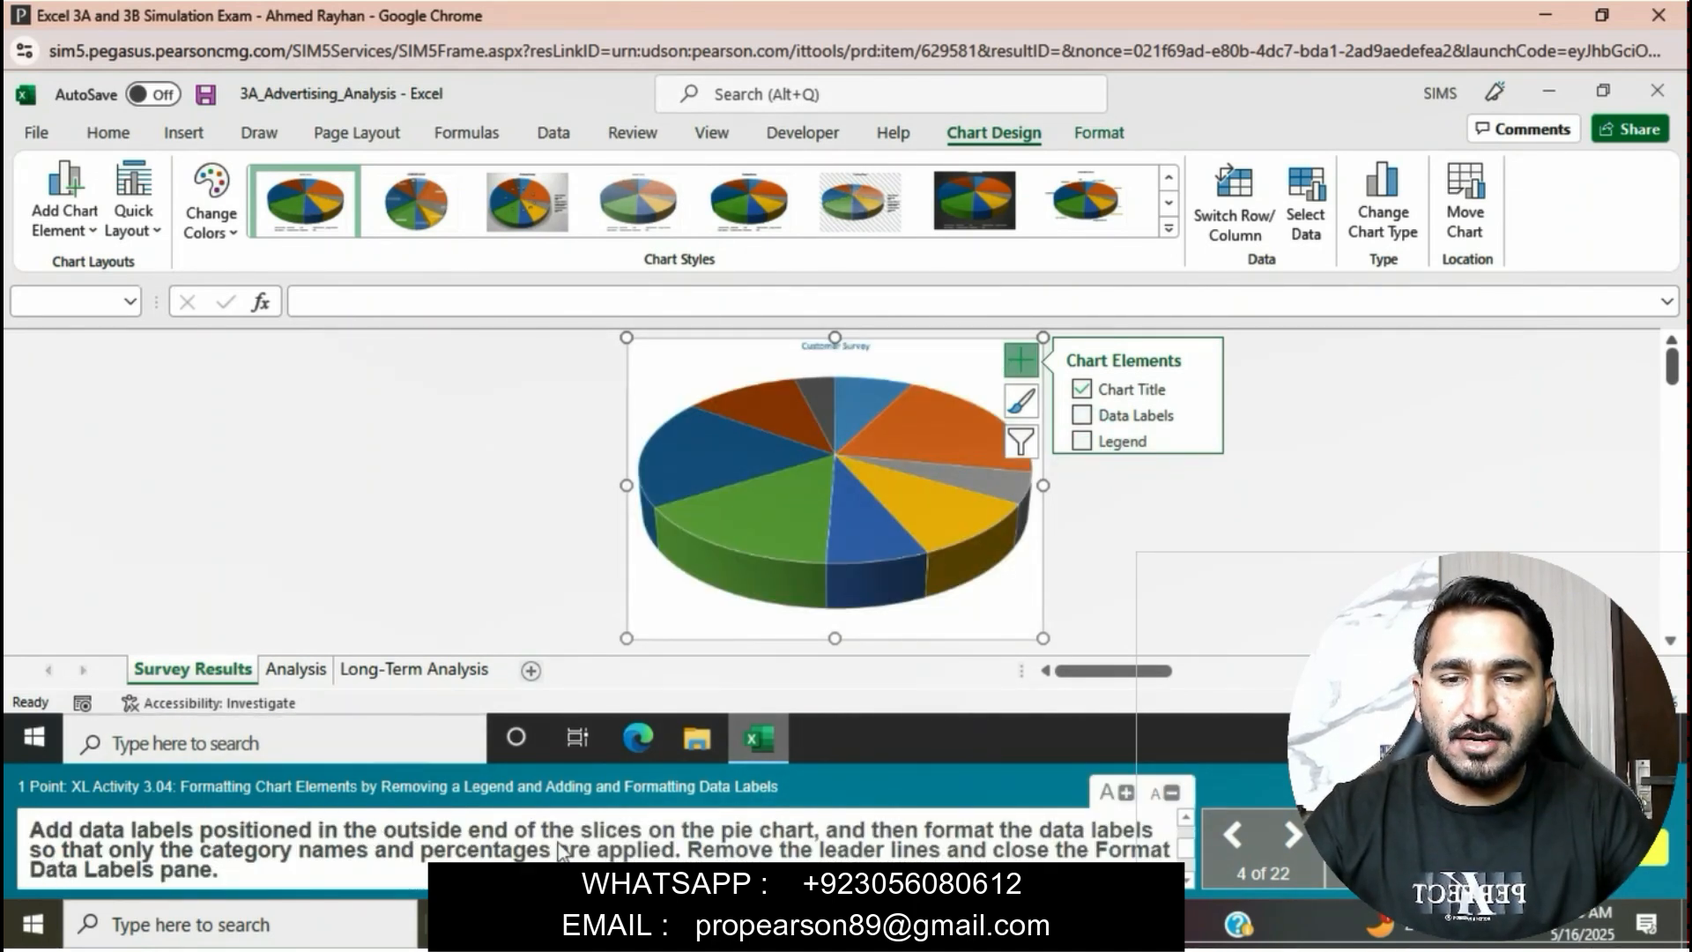
mouse_move(1154, 420)
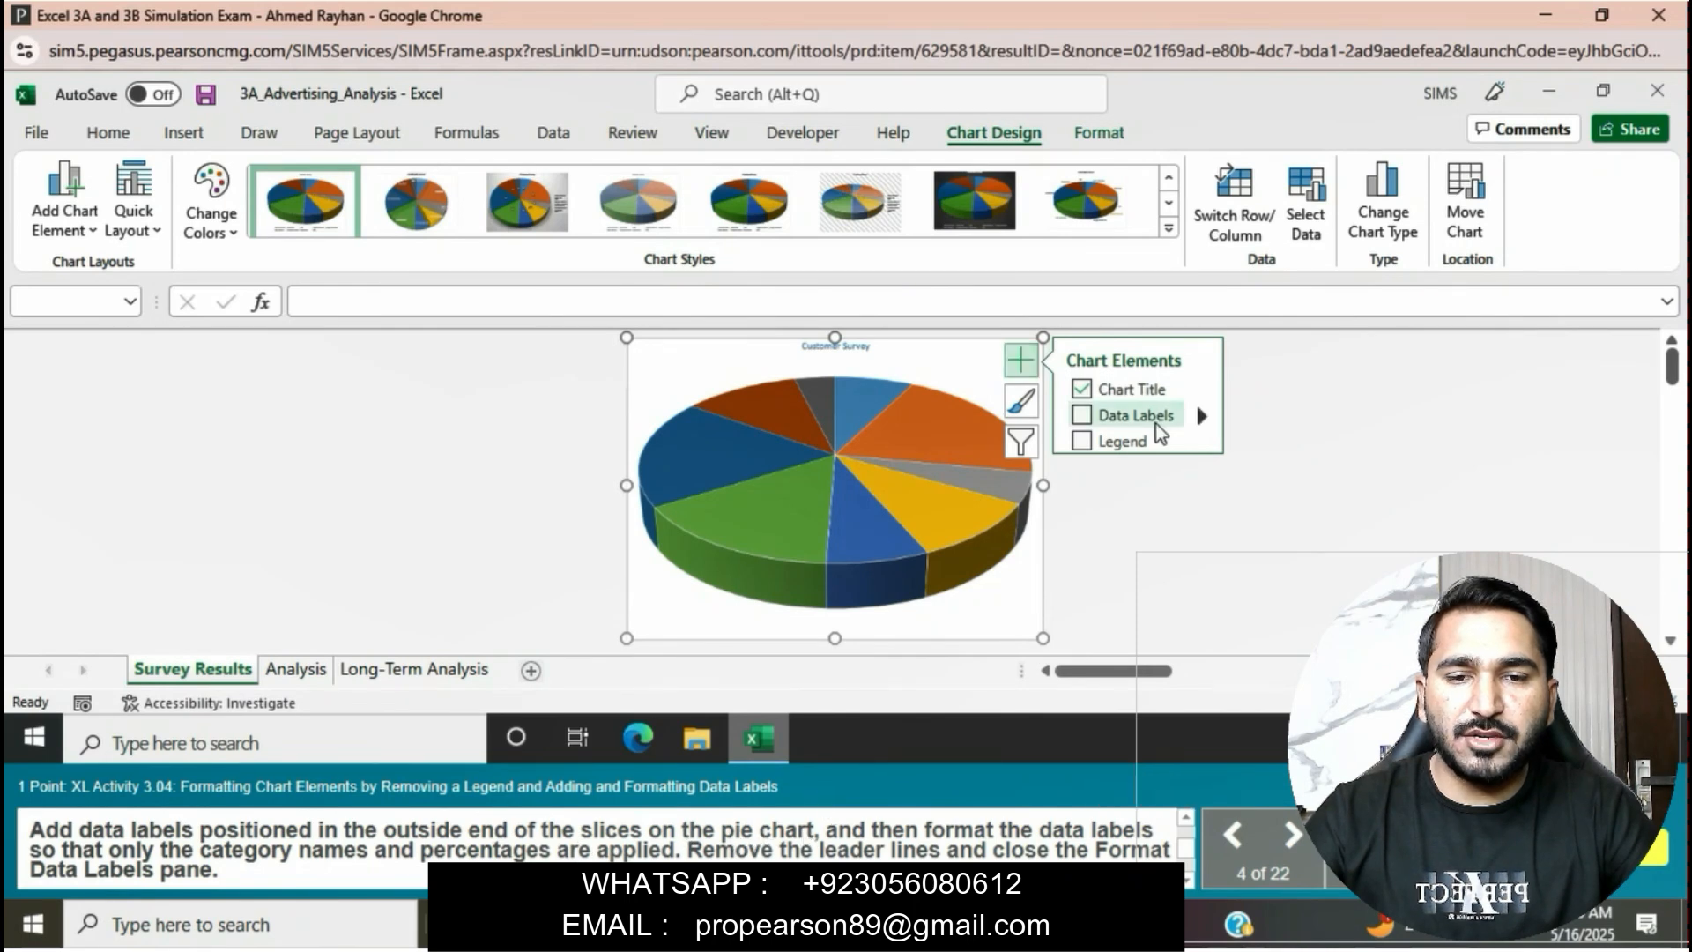
click(1202, 416)
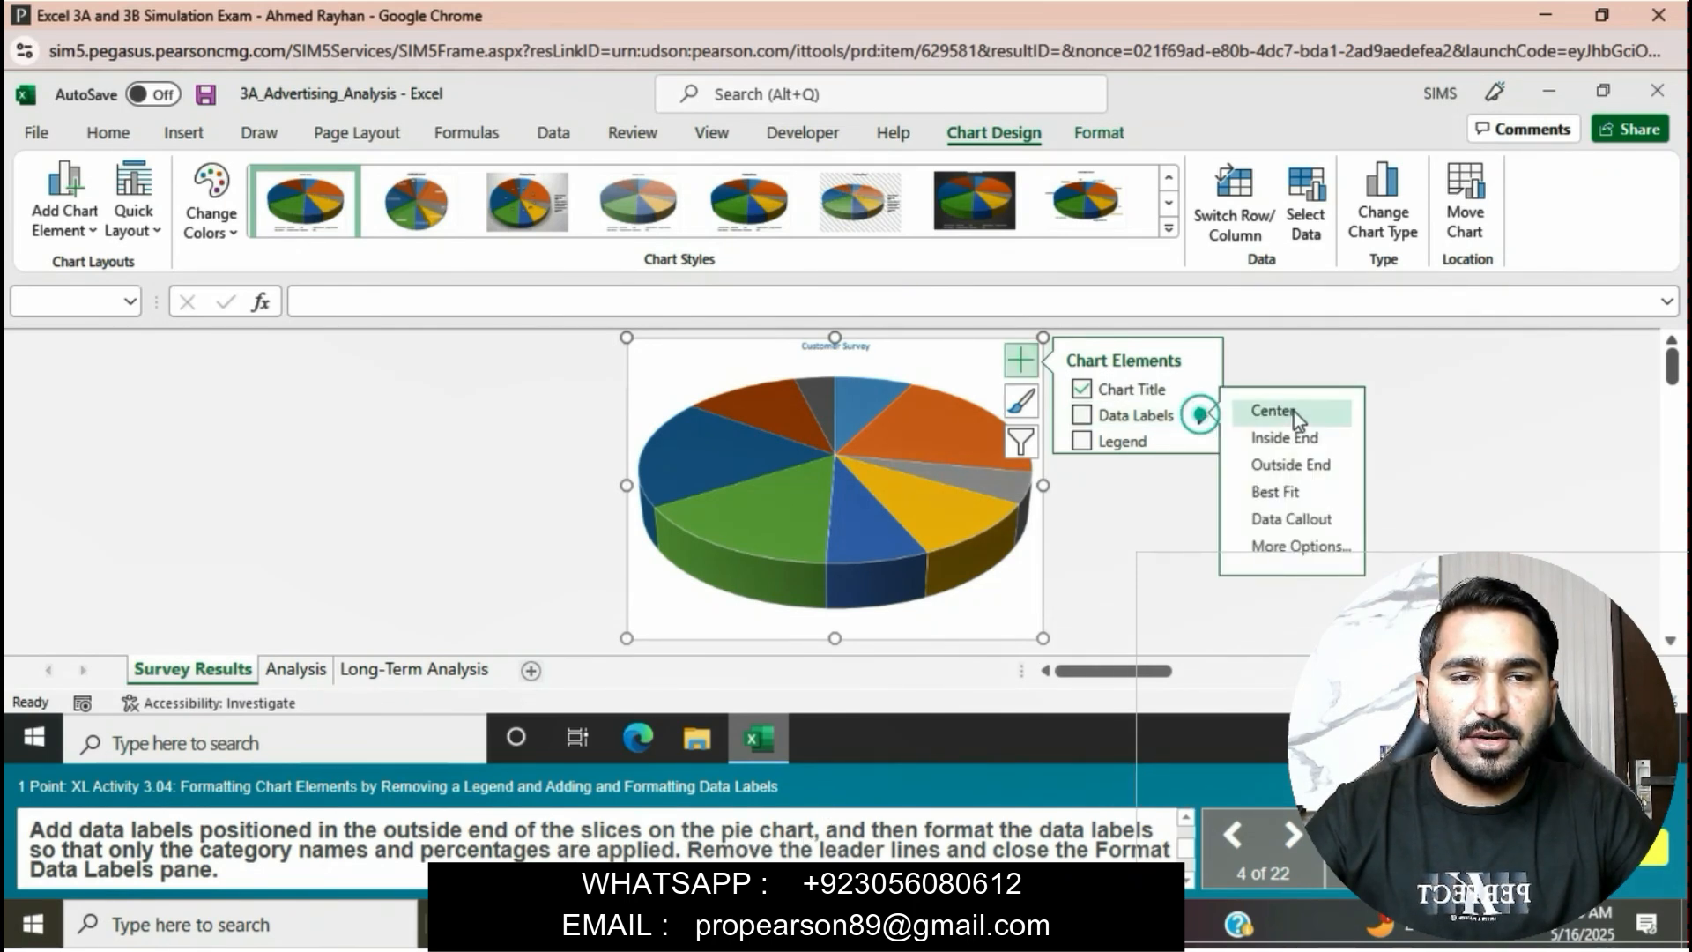
click(1317, 465)
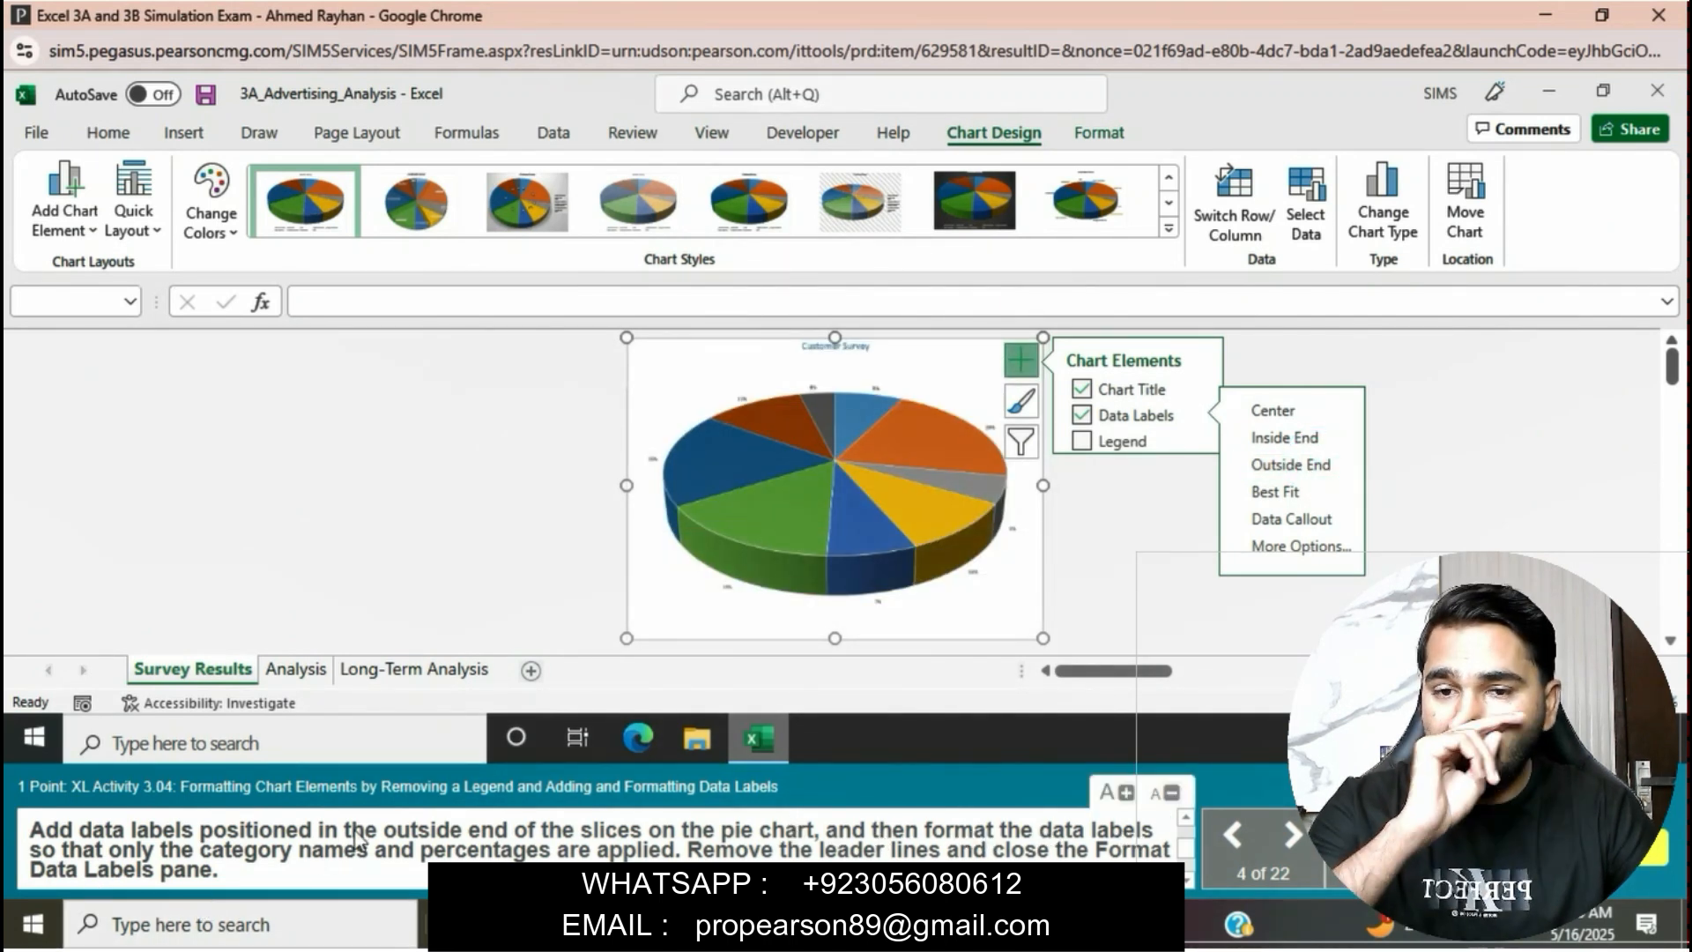
Format the pie chart's data labels to contain only category name and percentage, without values or leader lines, and close the formatting pane
click(878, 605)
right_click(877, 604)
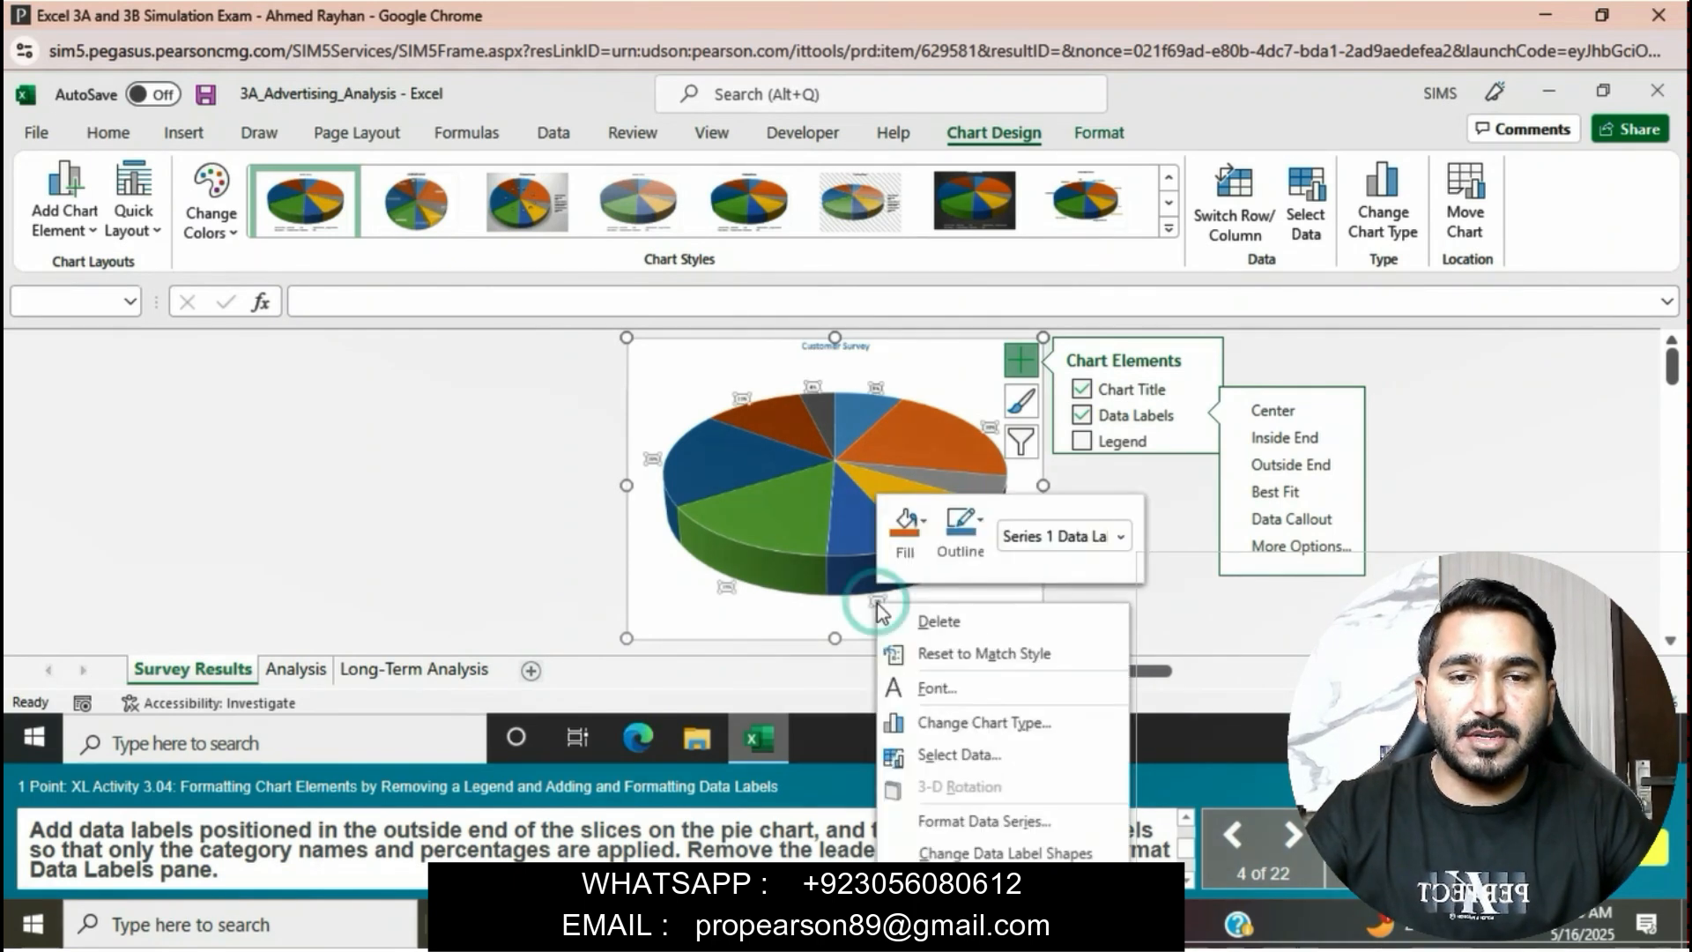
click(978, 885)
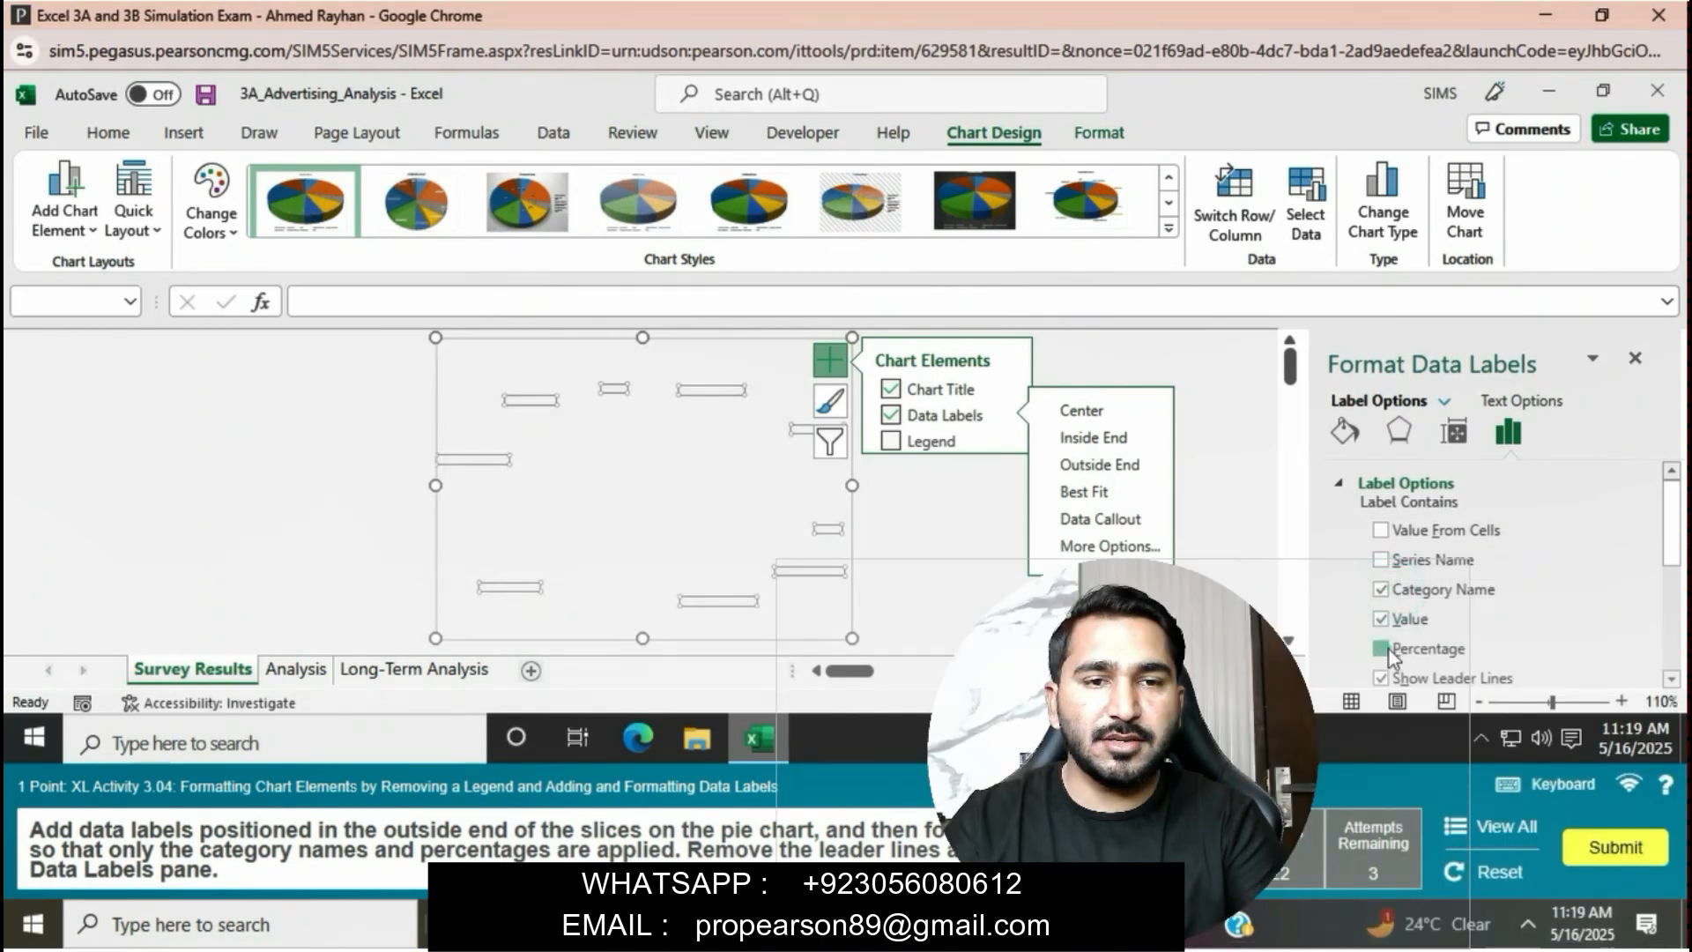
click(1381, 649)
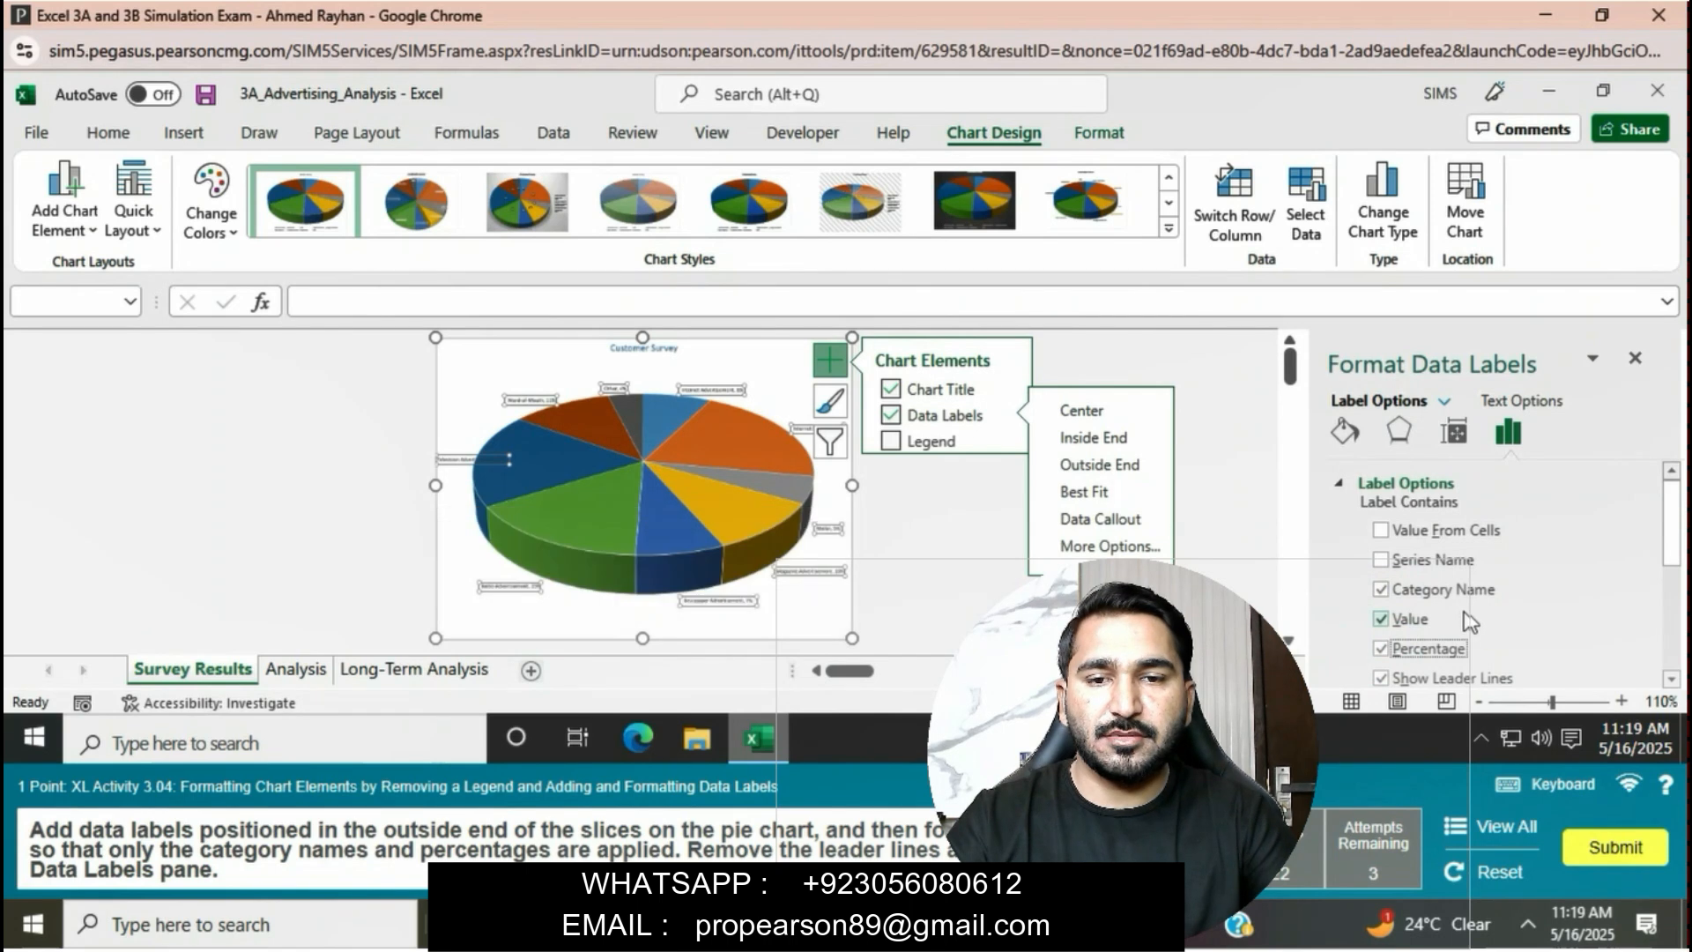
click(1377, 586)
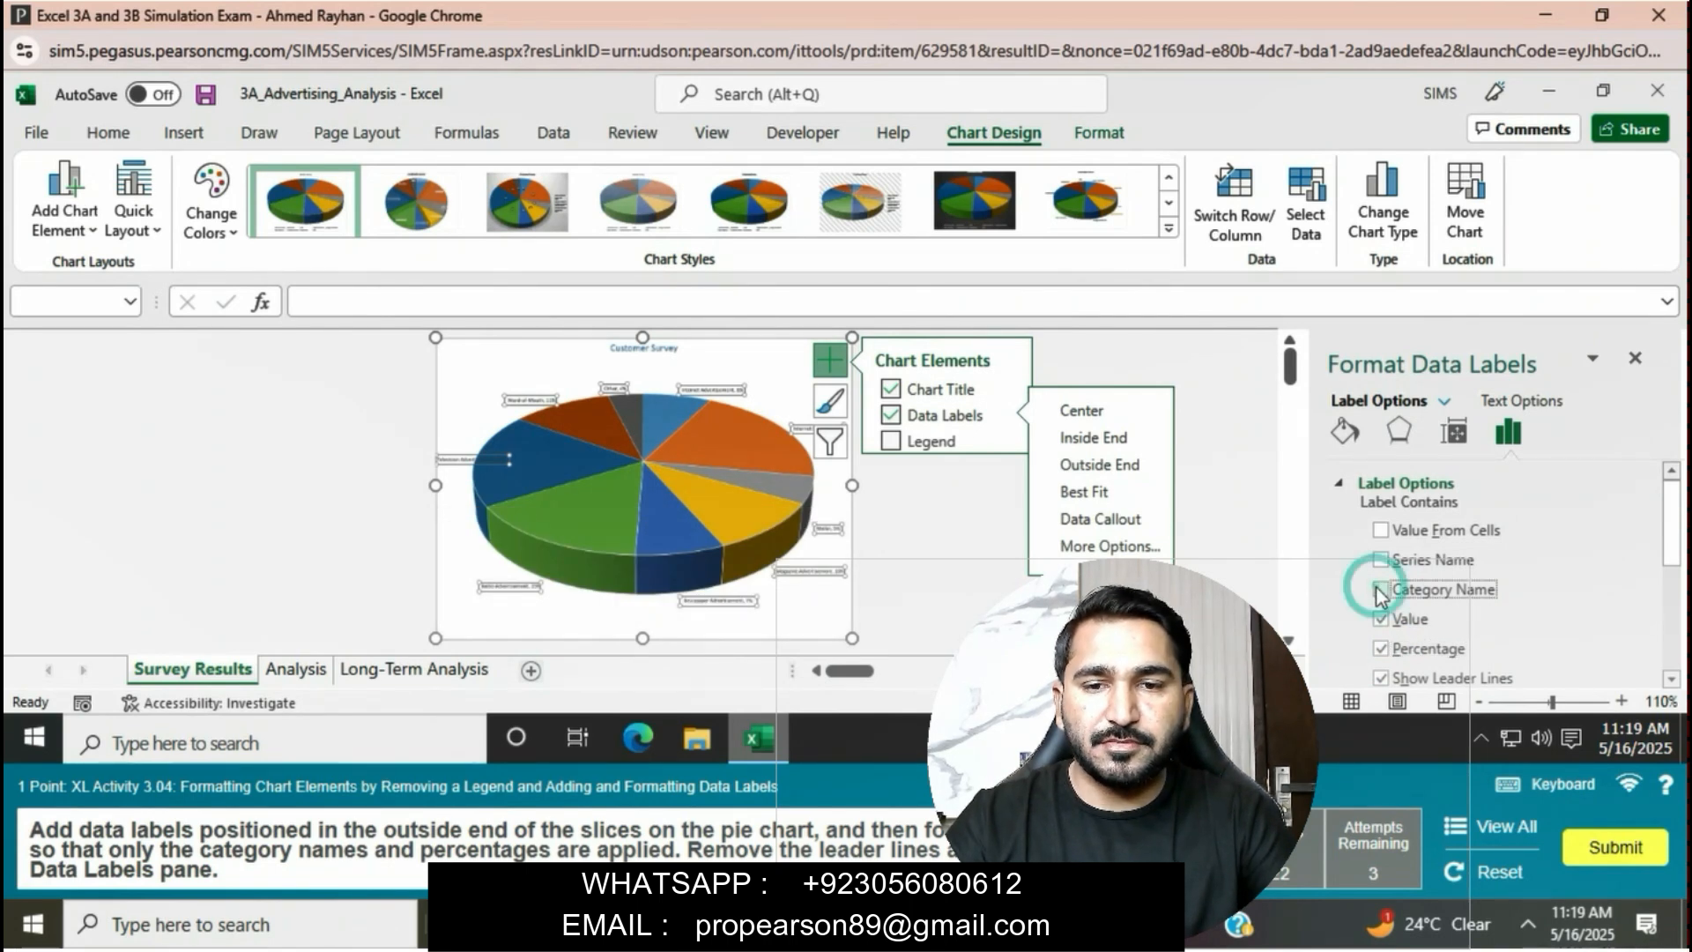
click(1377, 587)
click(1381, 619)
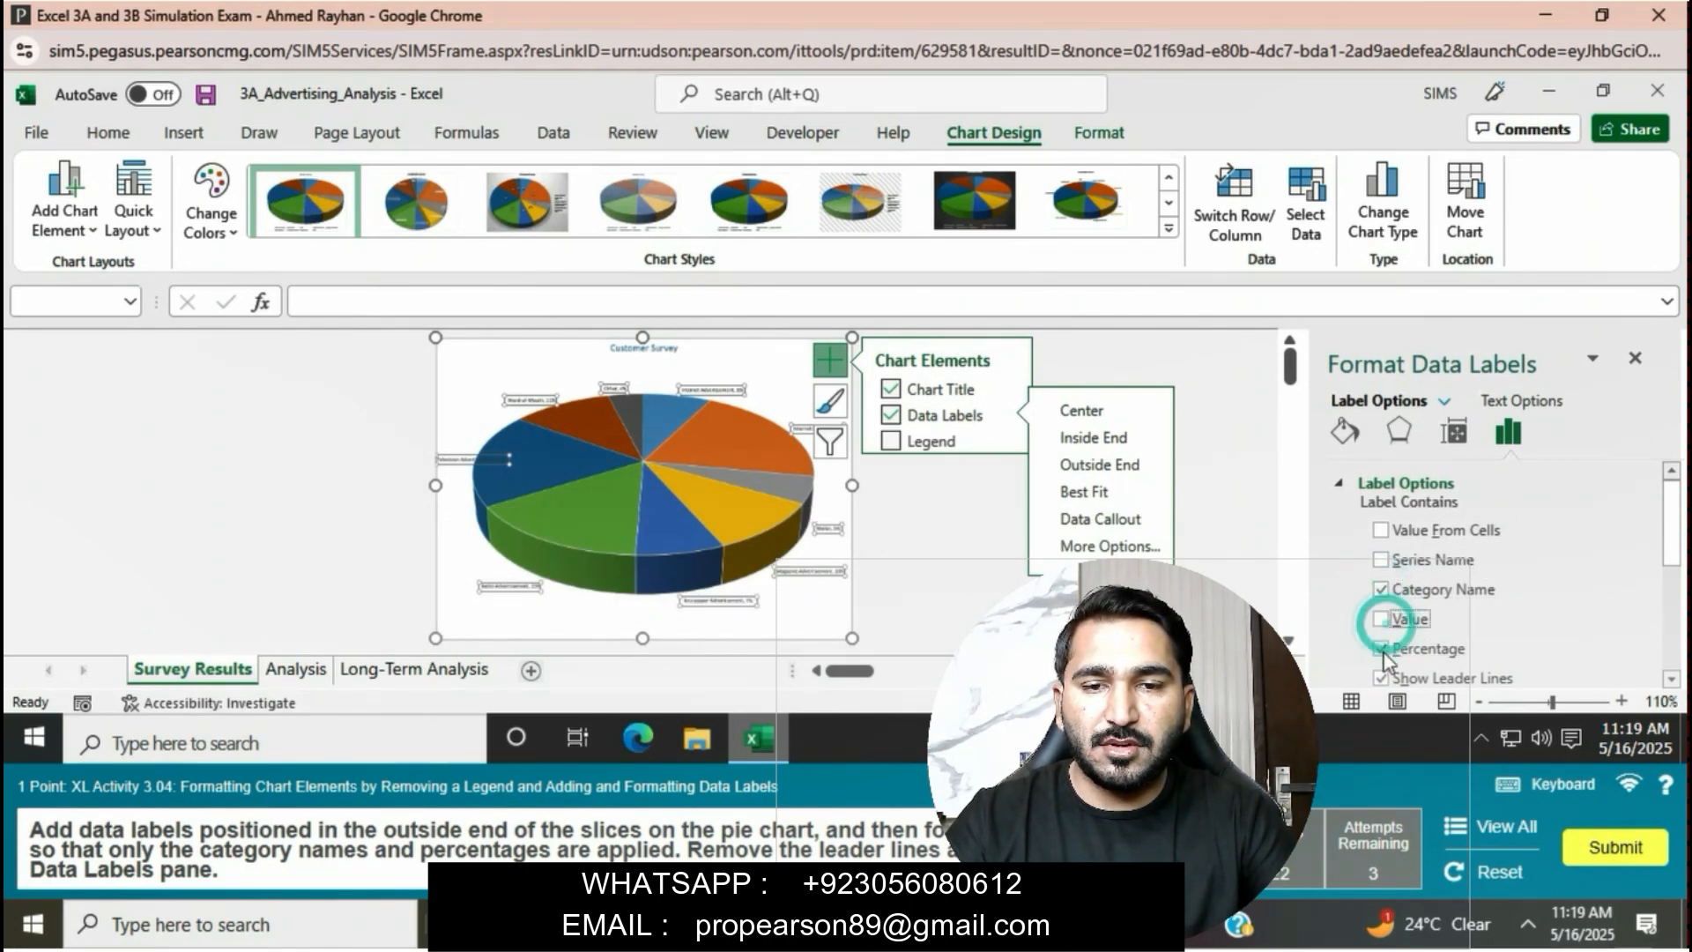
click(1380, 677)
scroll(1528, 618, down, 3)
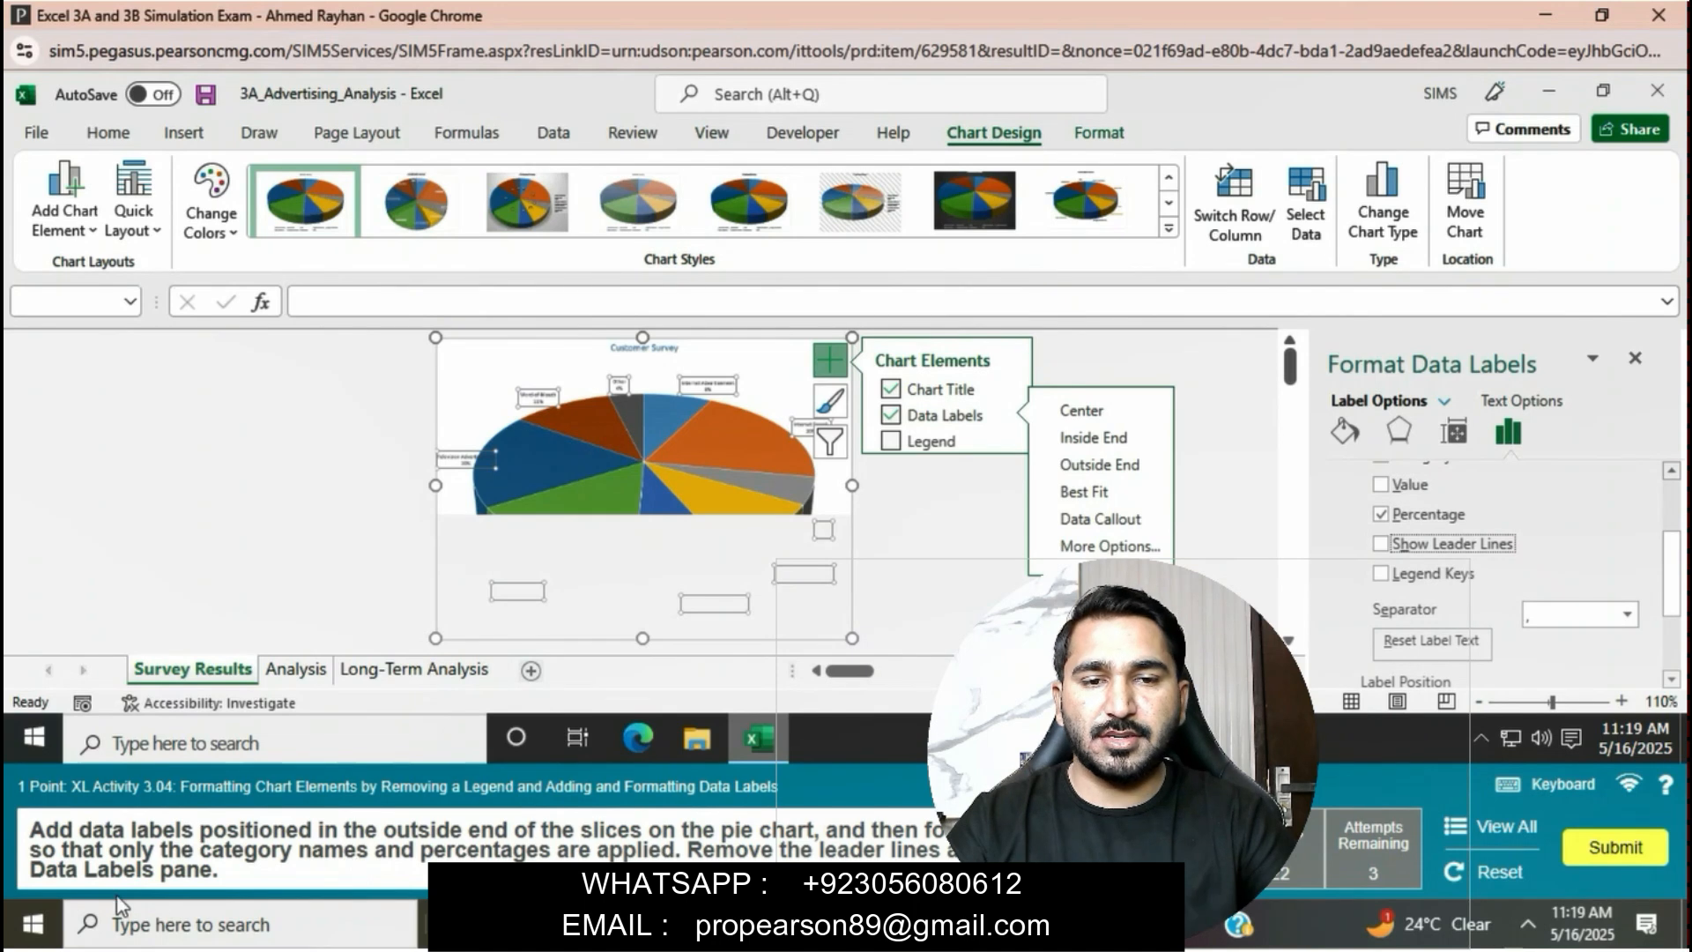
click(1635, 361)
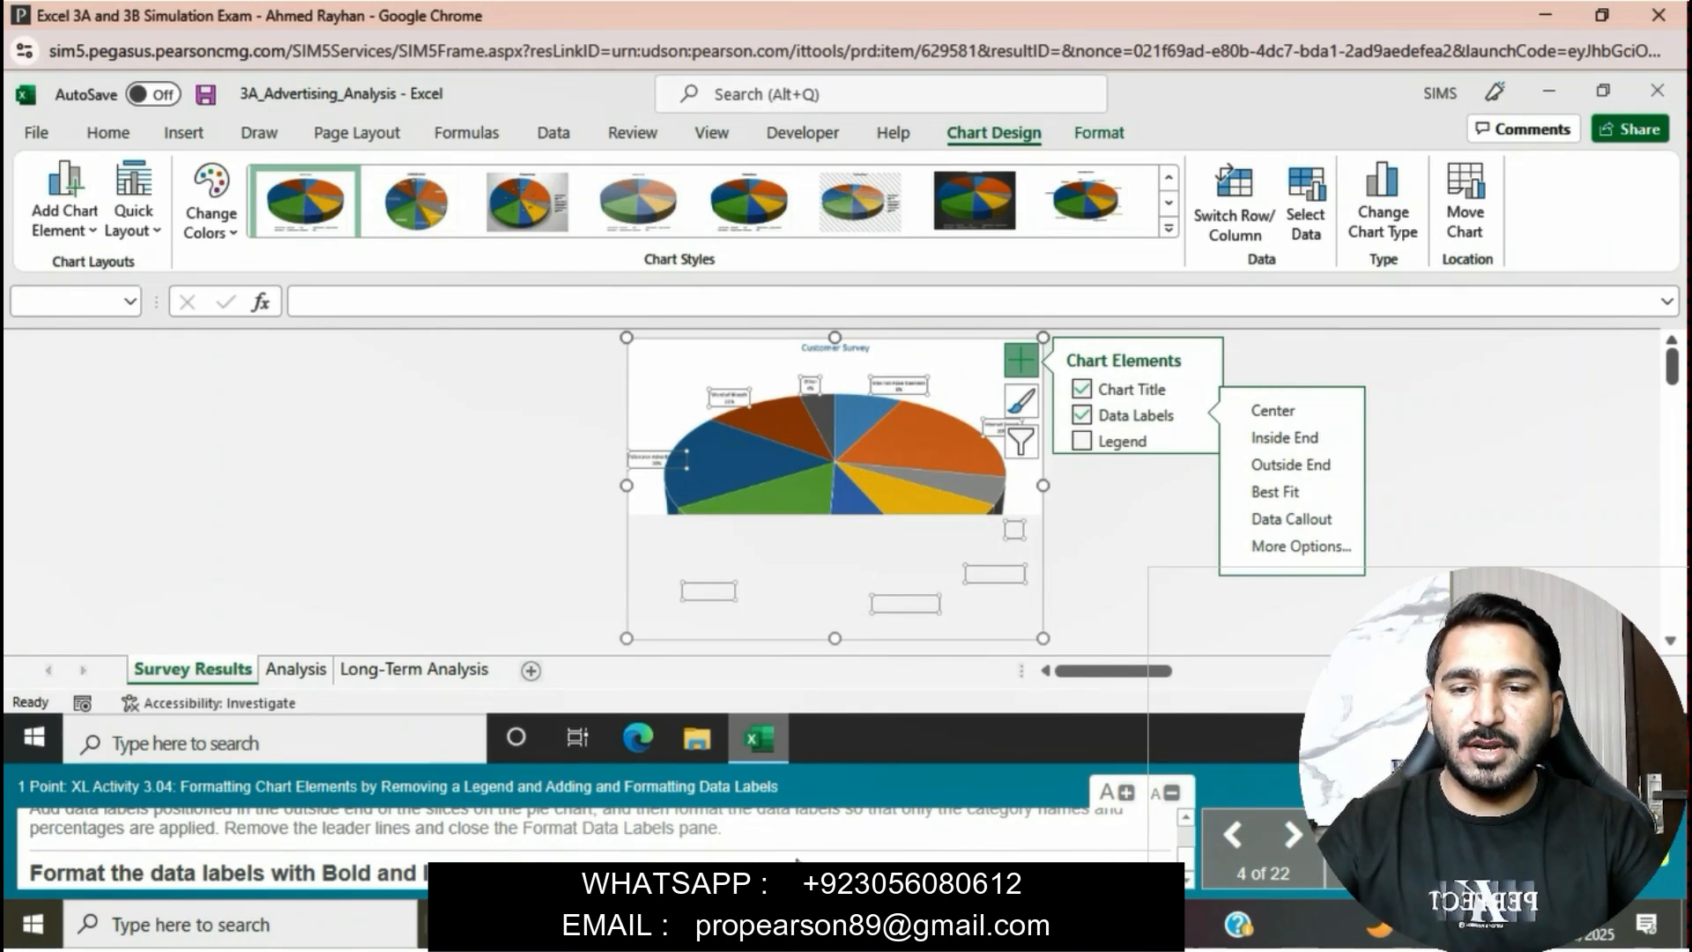
Format the pie chart's data labels with bold and italic at font size 11
click(104, 135)
click(222, 212)
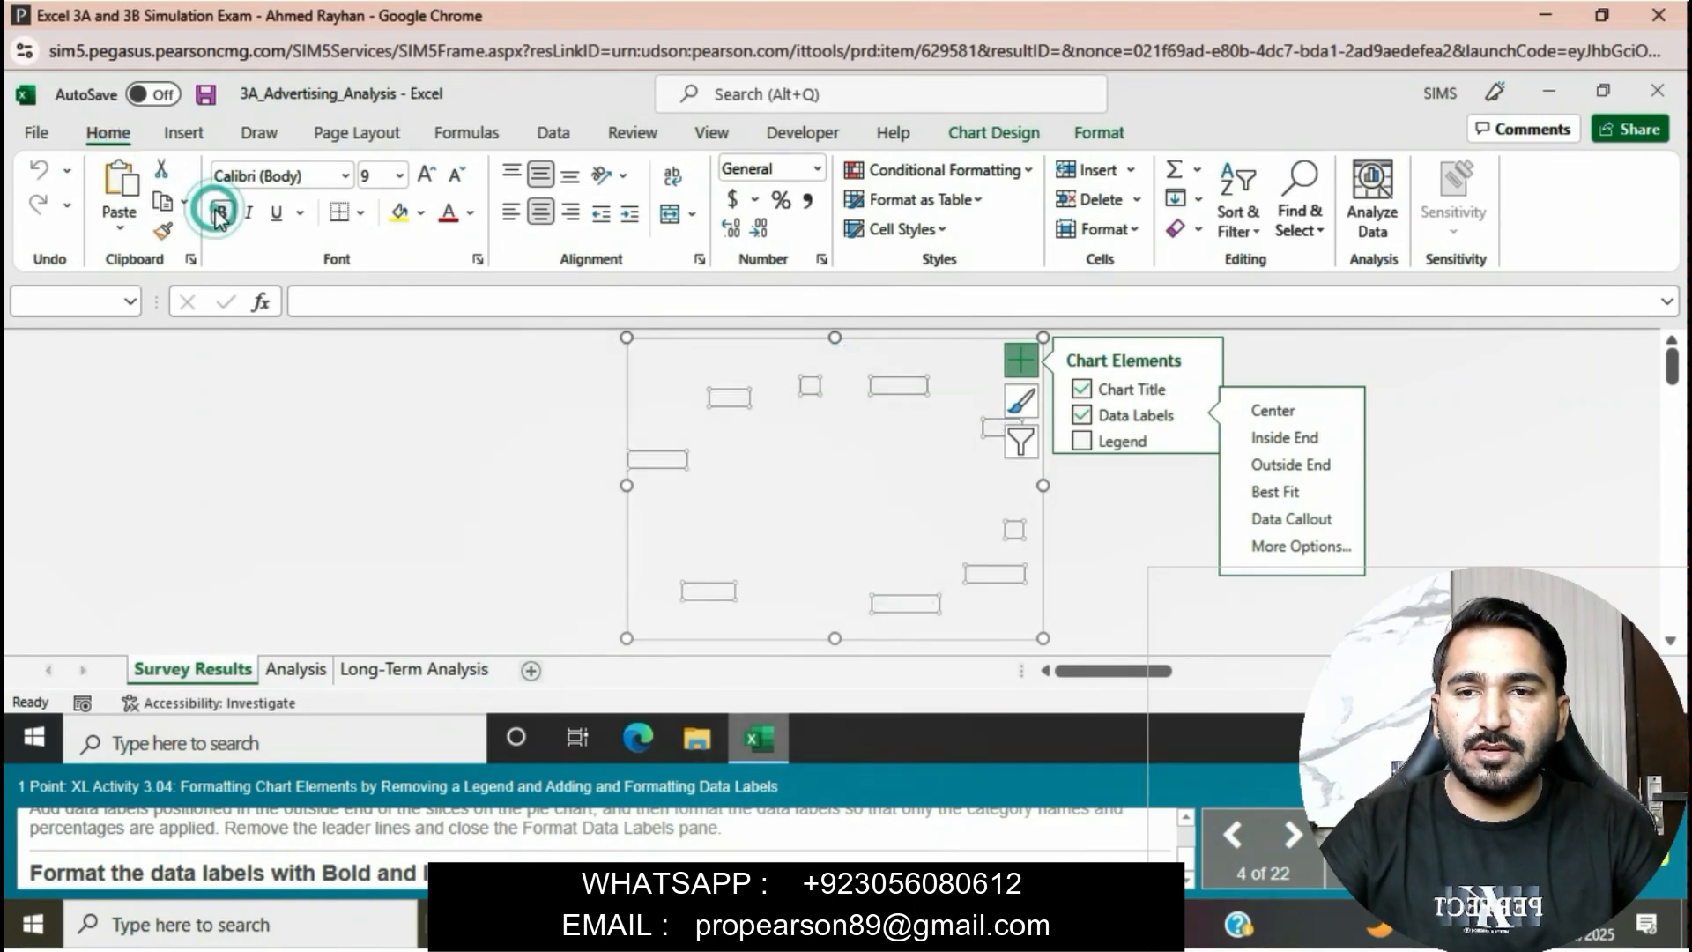
click(249, 214)
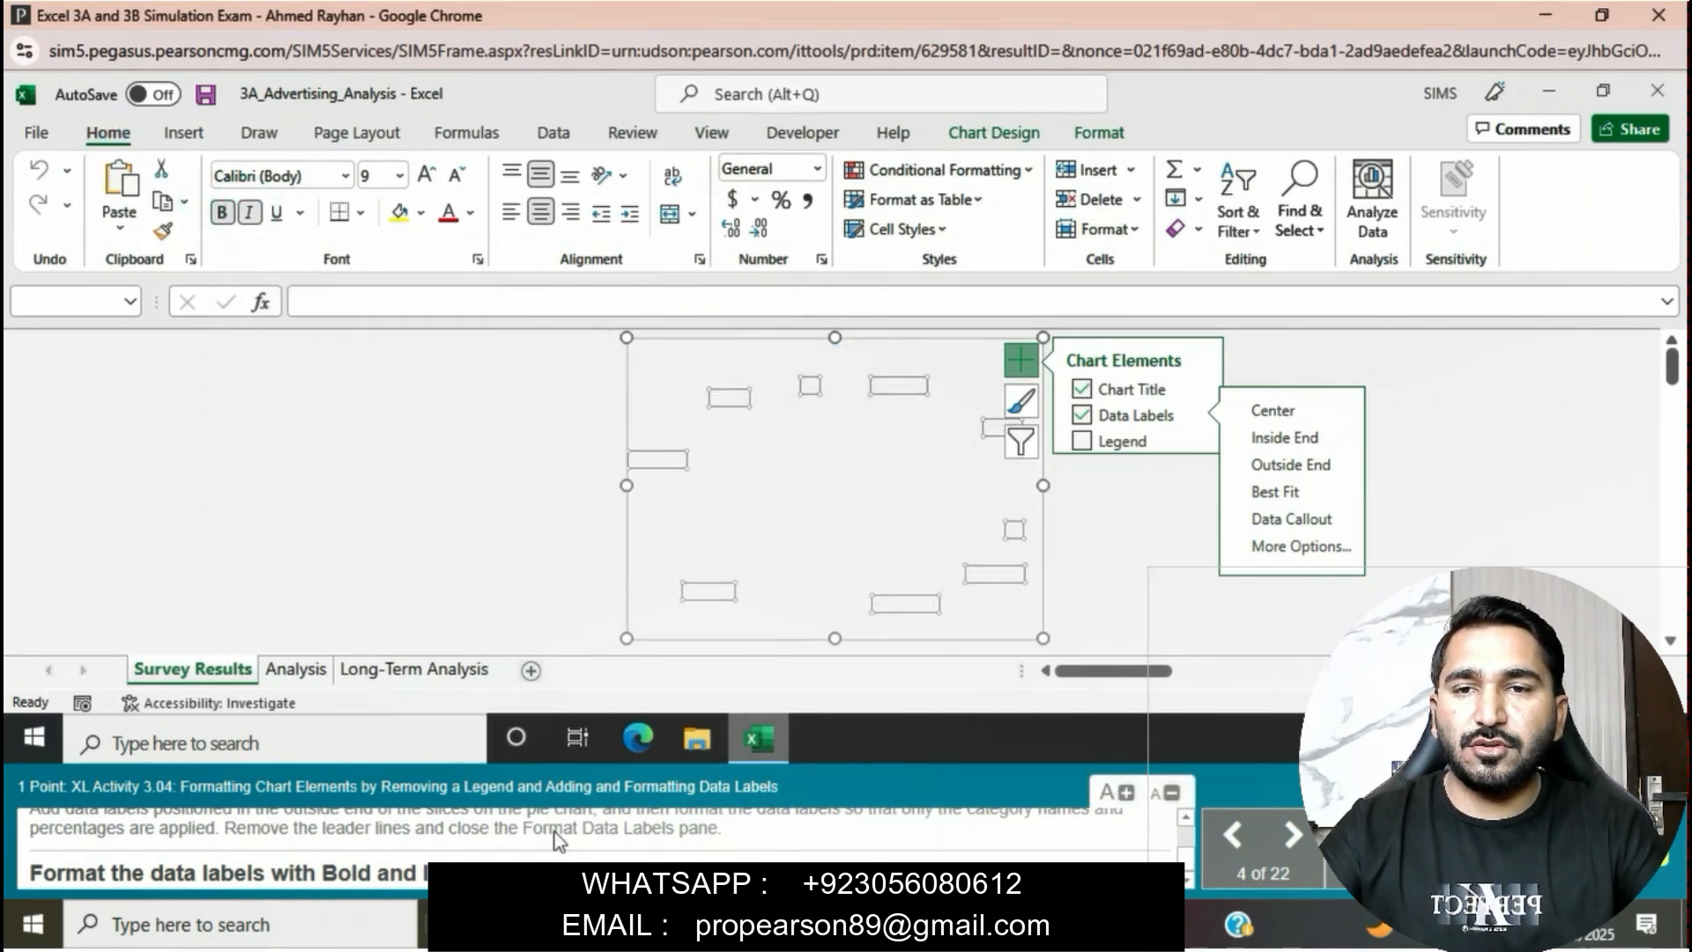
click(401, 177)
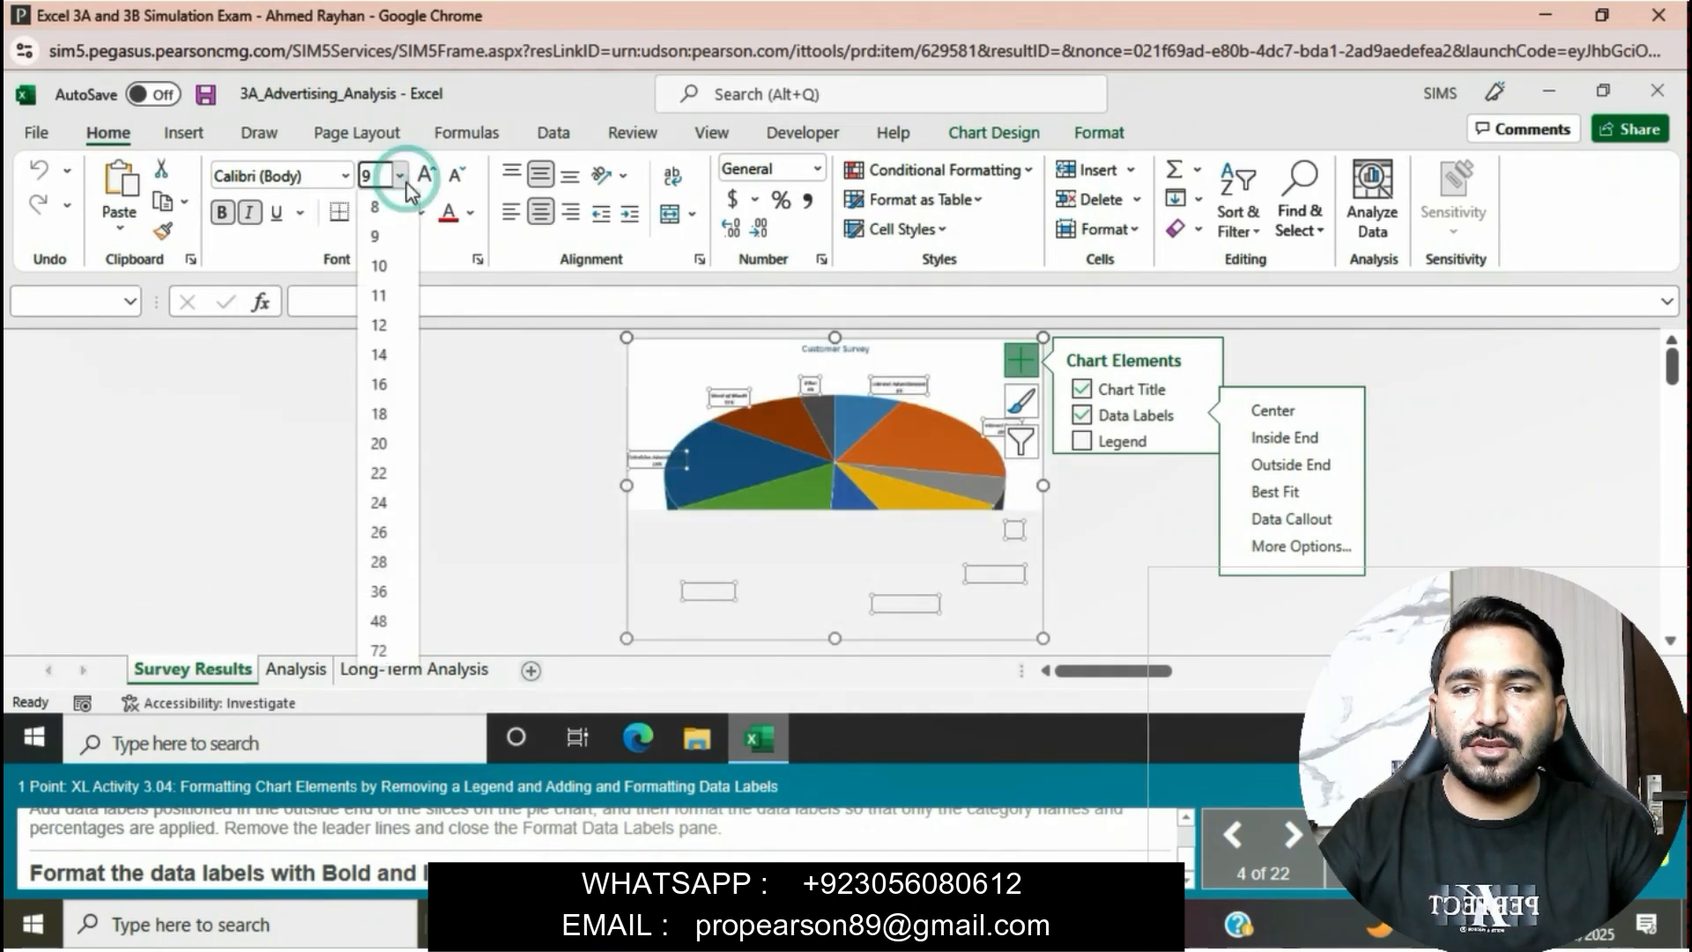
click(361, 296)
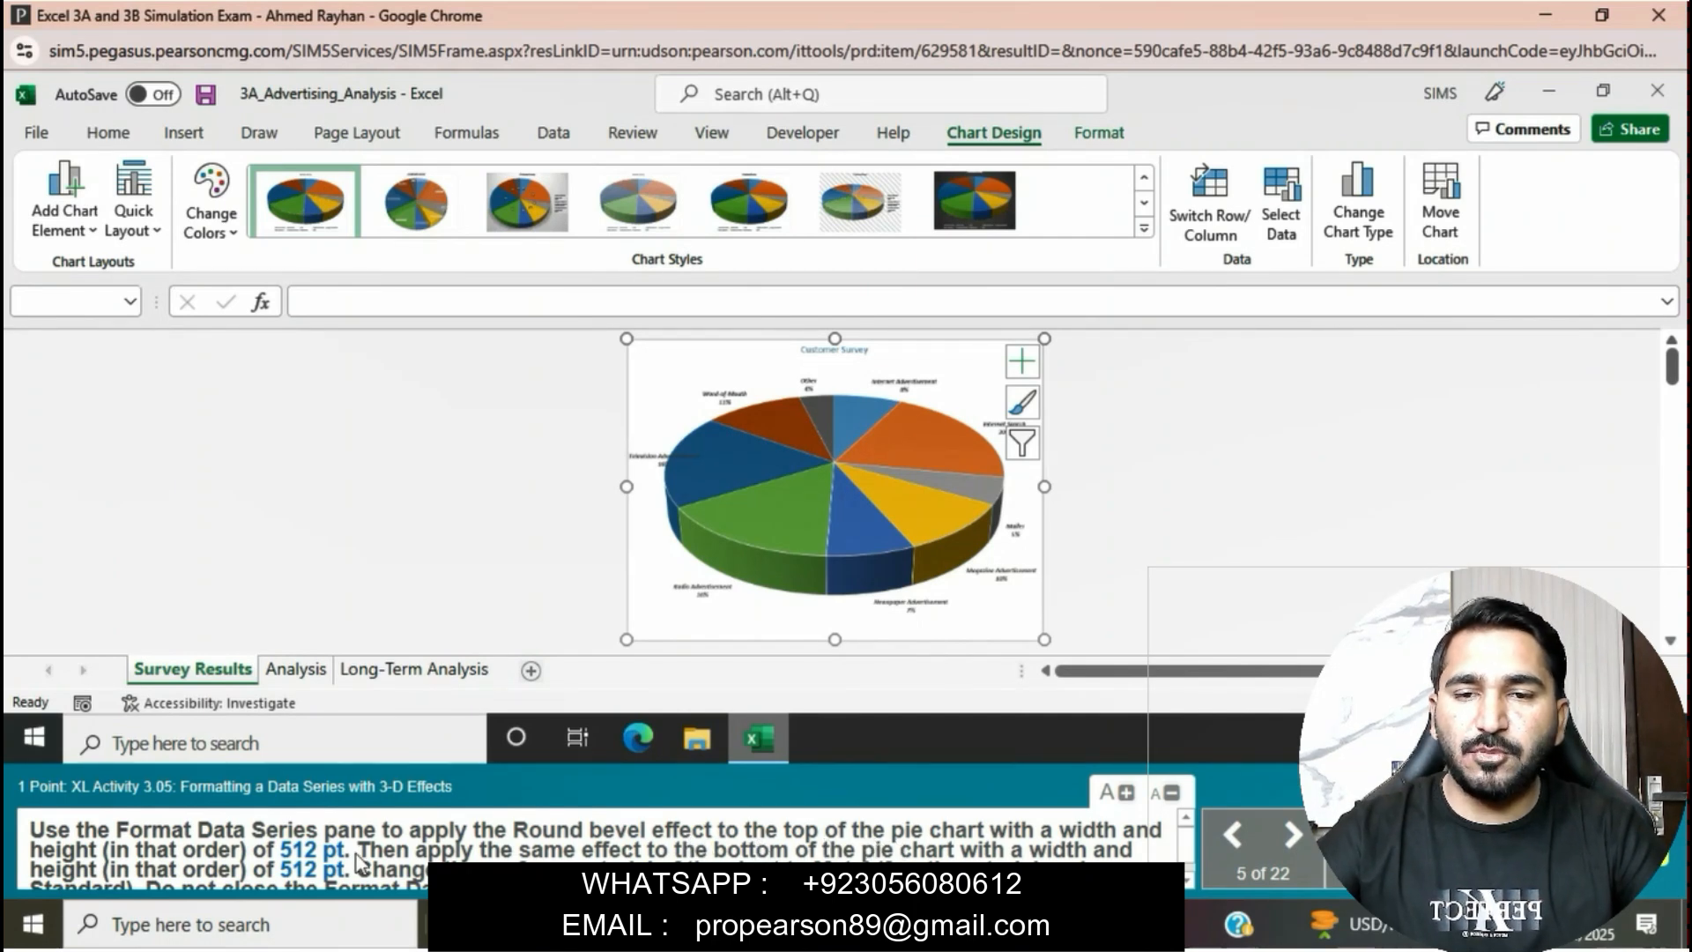
Apply the Round bevel to the top of the pie chart's data series through its 3-D format settings
right_click(873, 525)
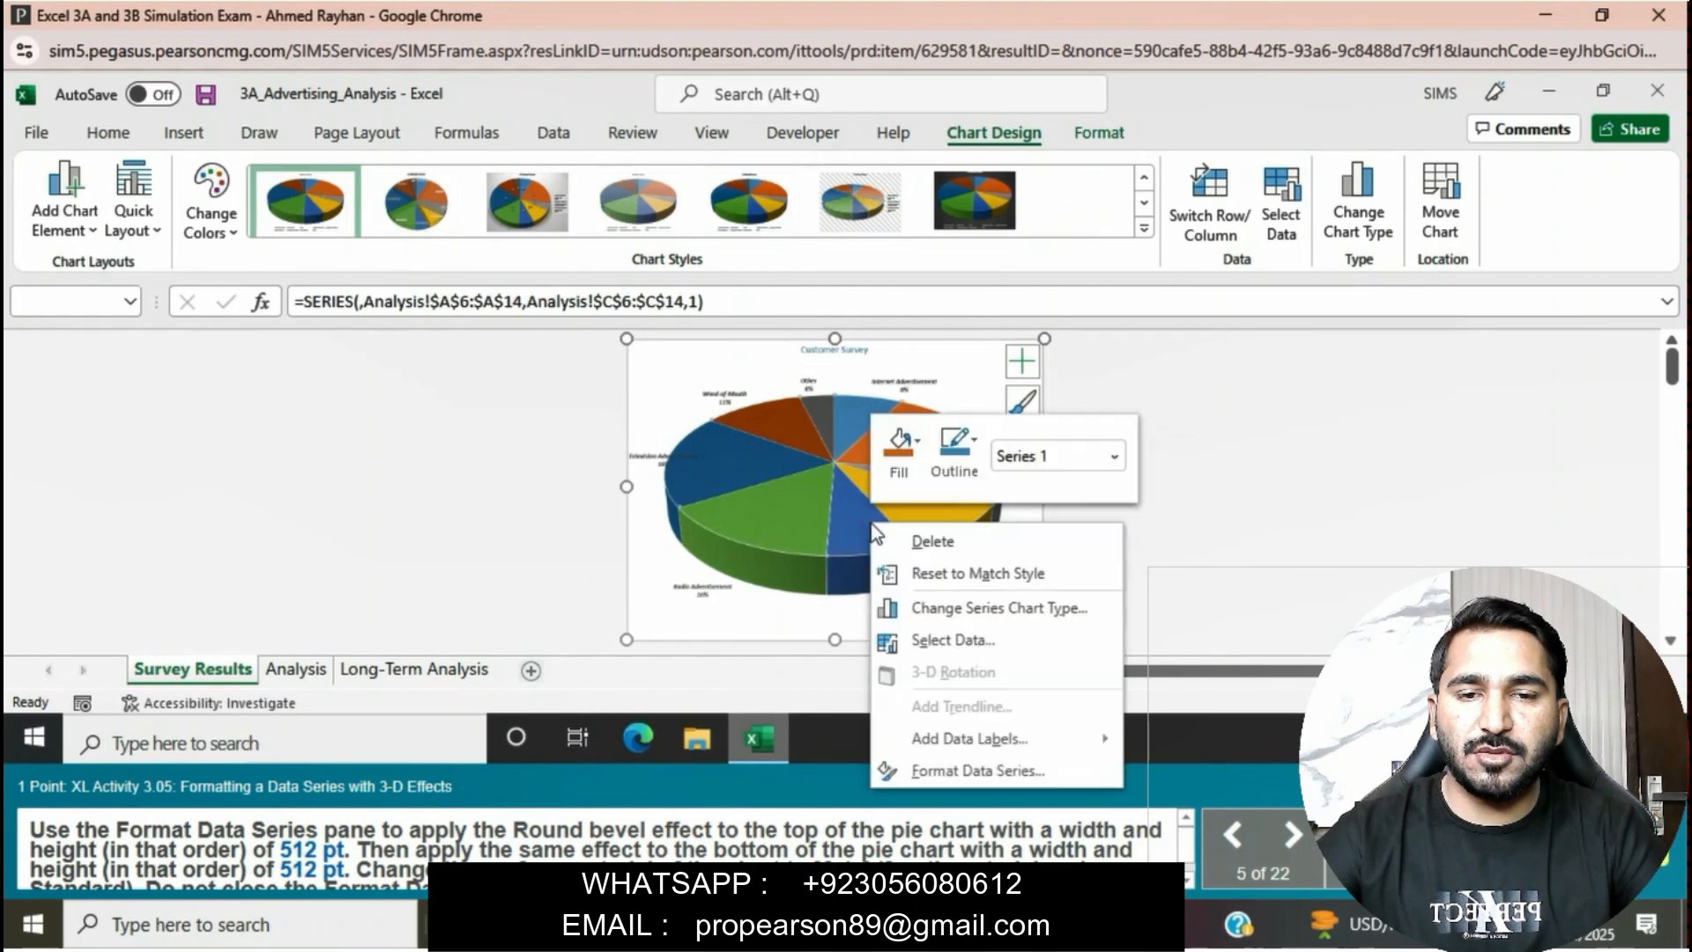
click(991, 770)
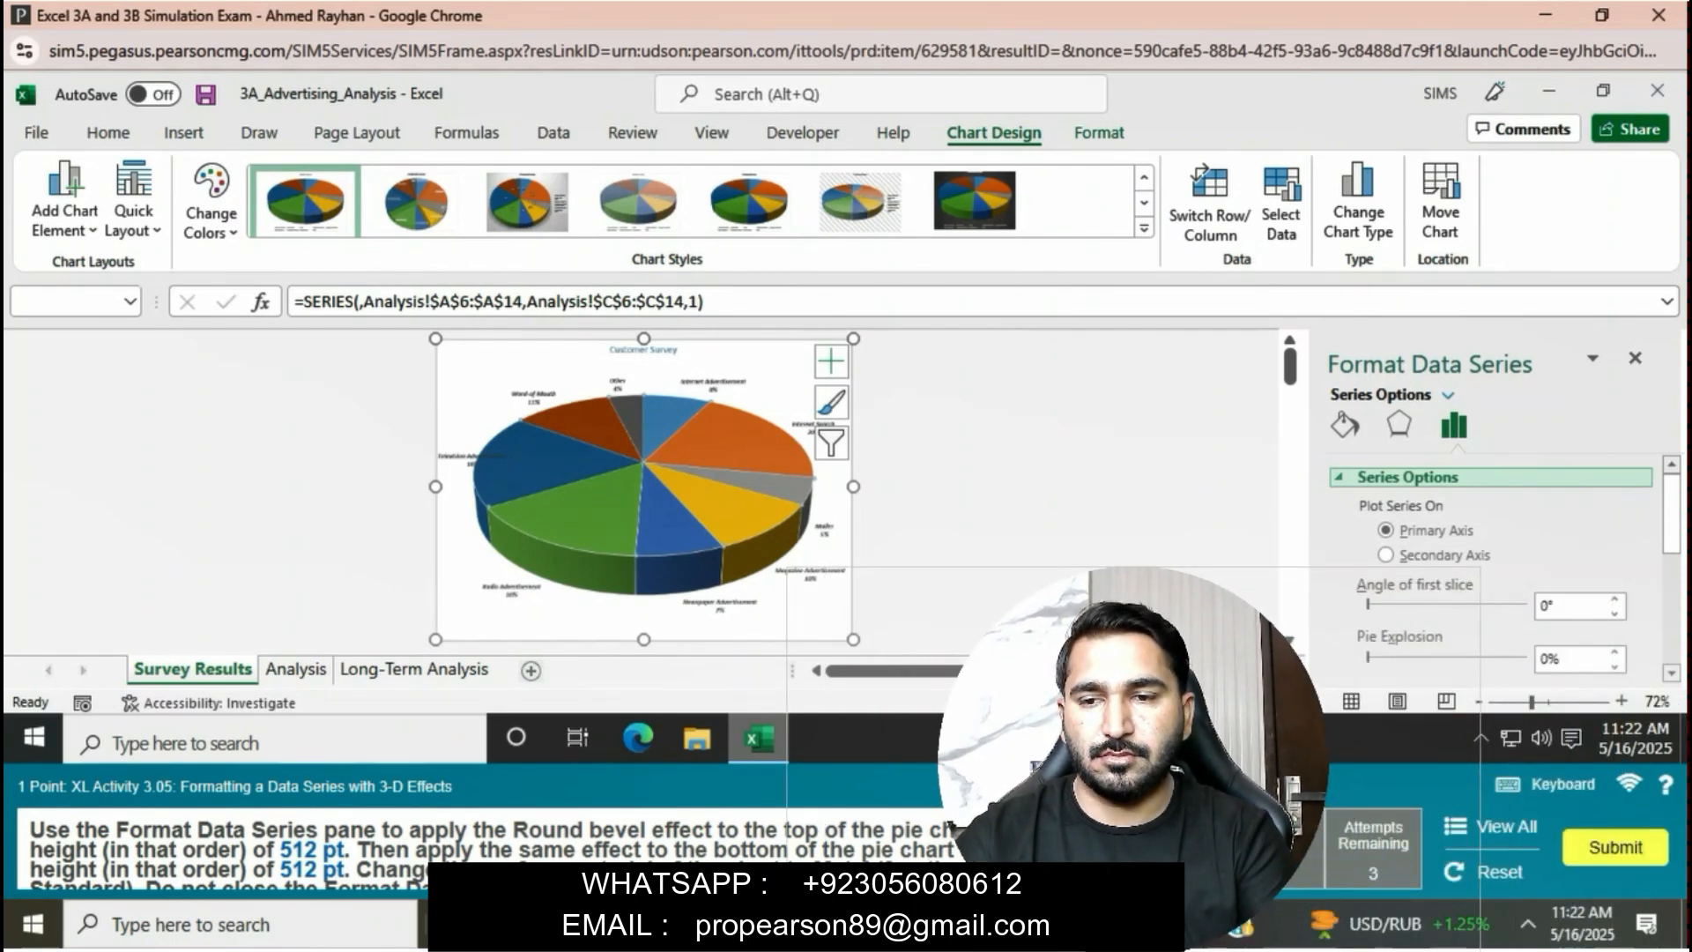
scroll(1498, 573, down, 3)
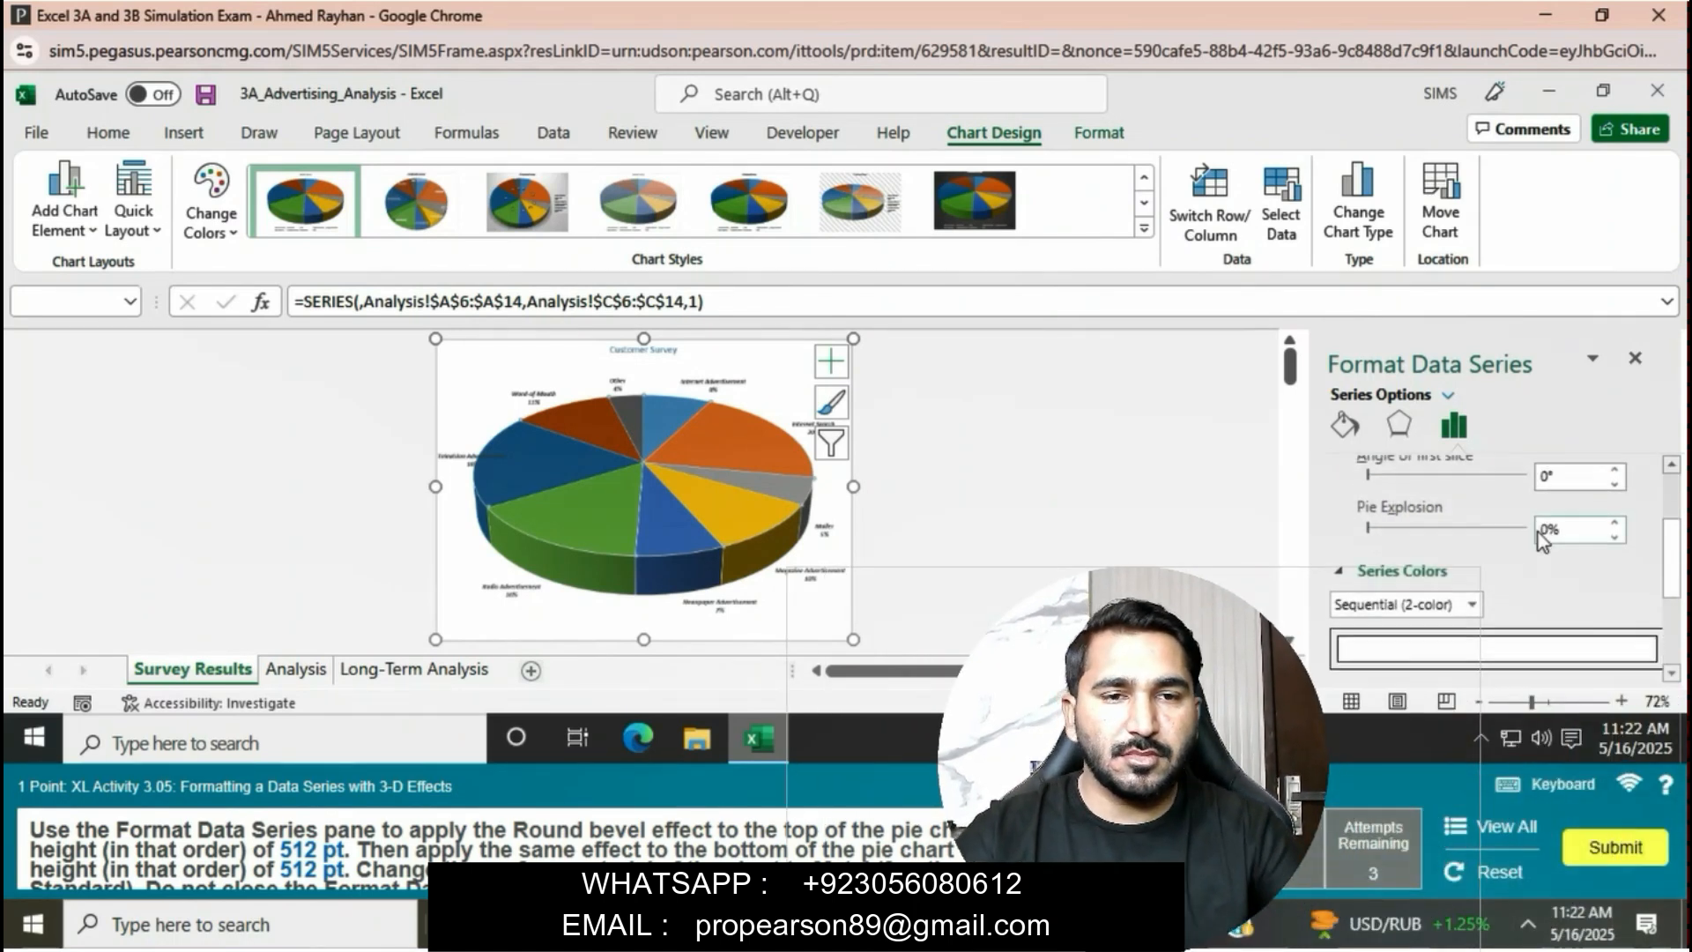
scroll(1498, 573, up, 3)
click(1390, 432)
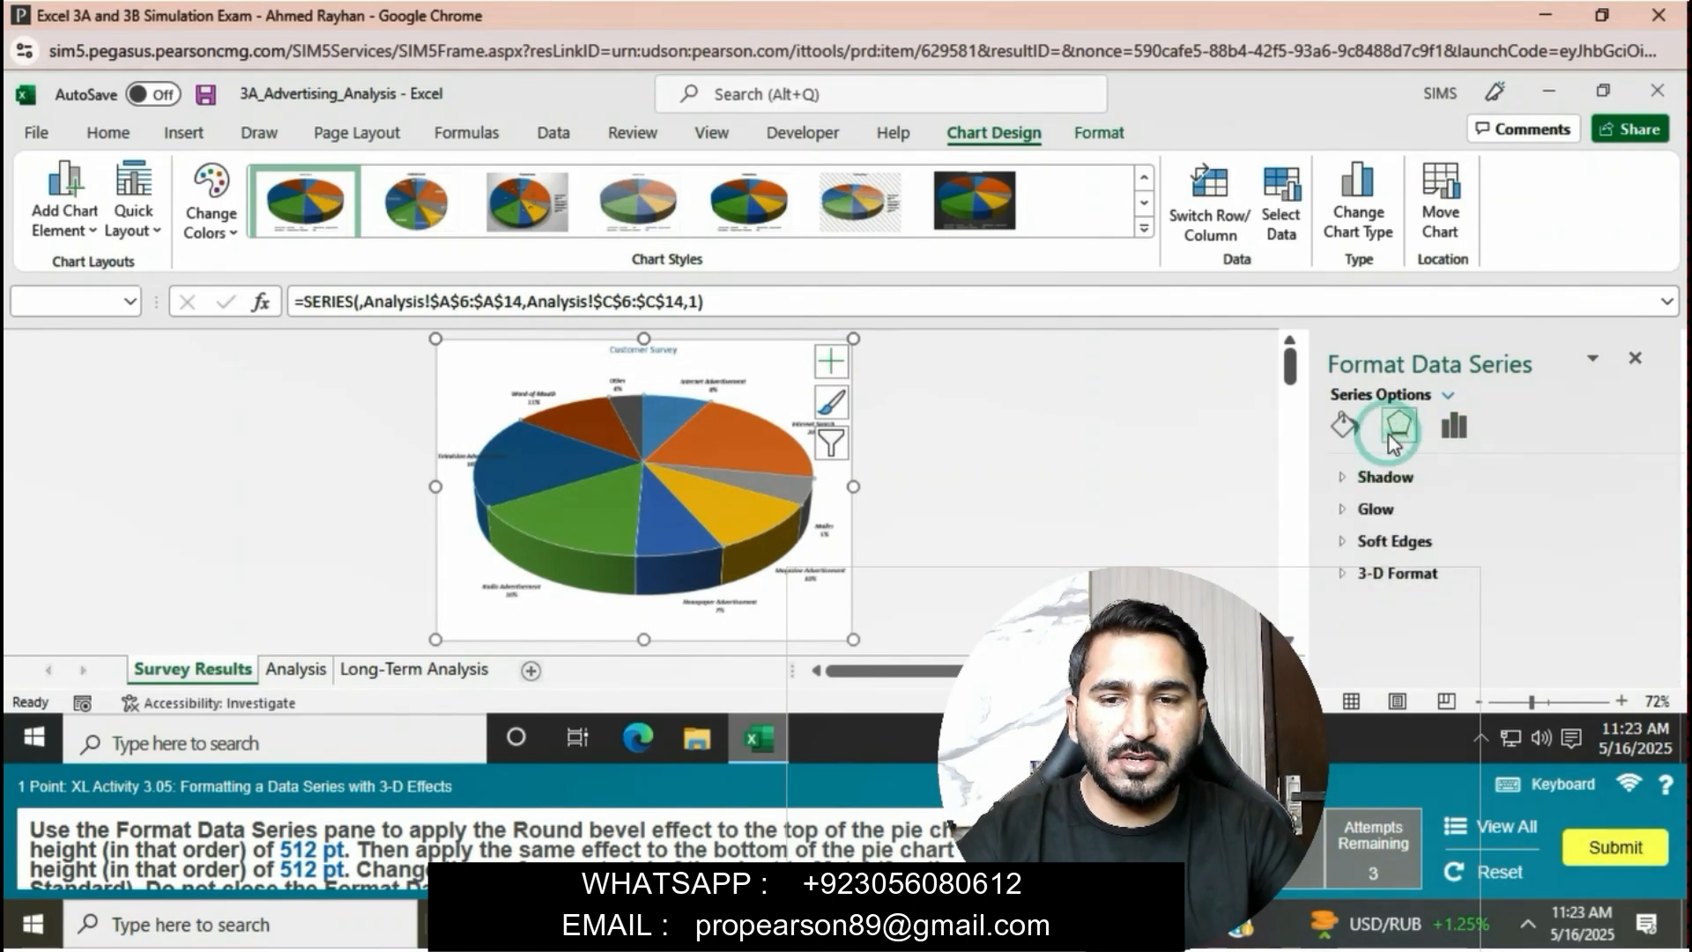
click(1355, 574)
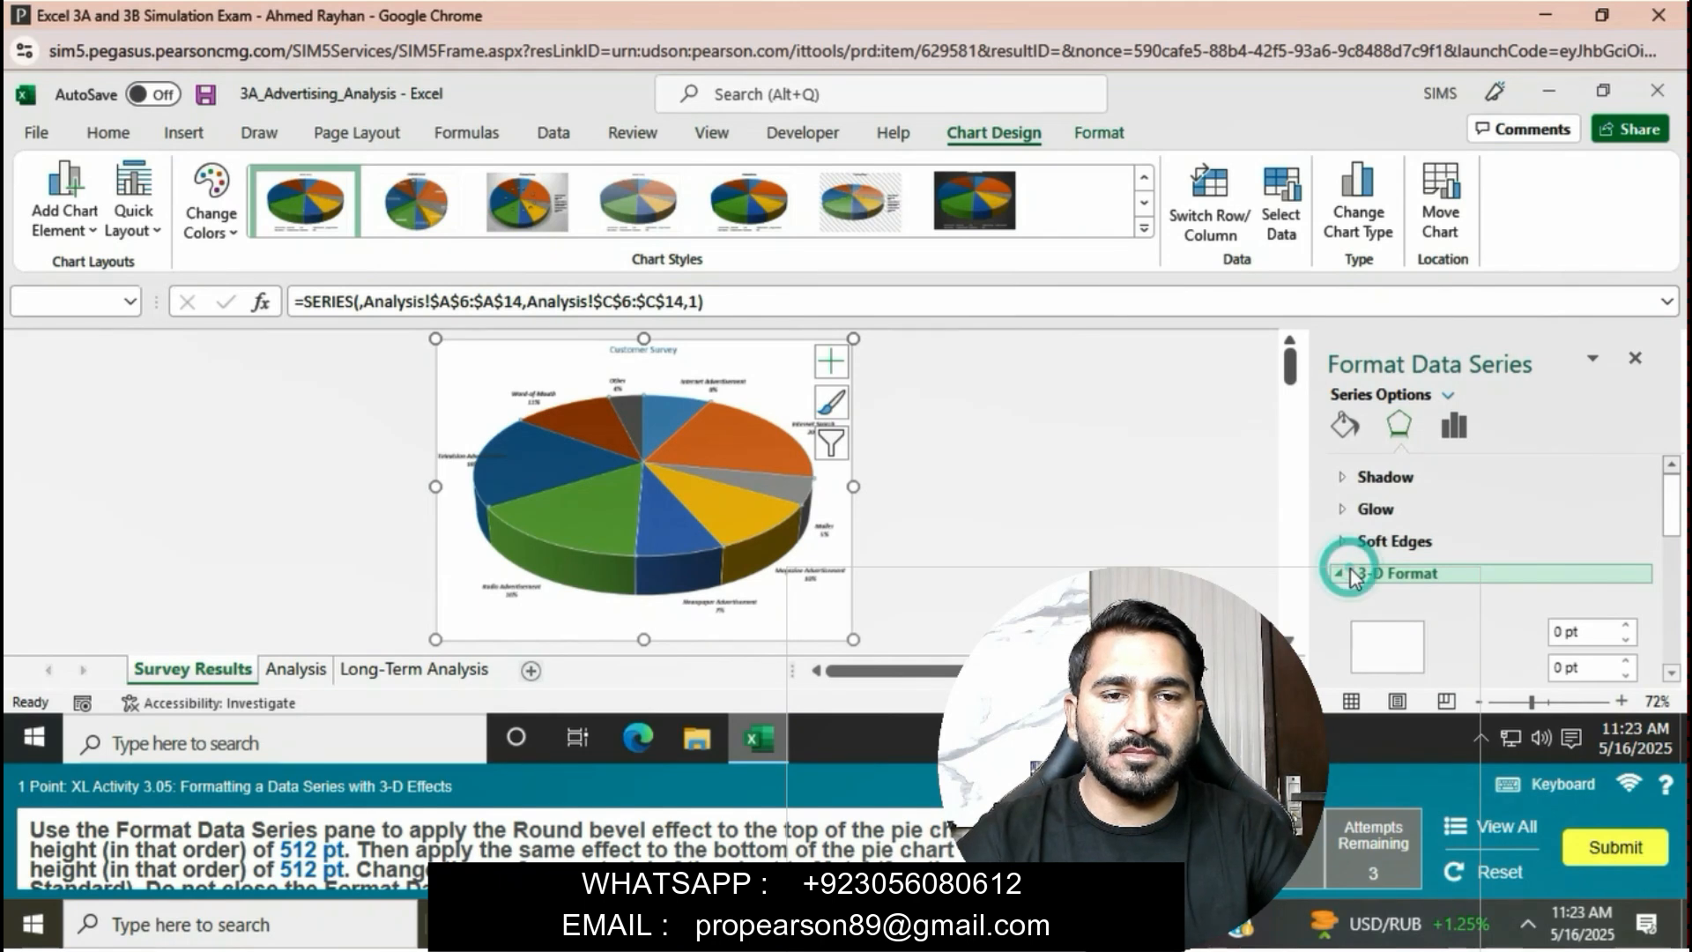
scroll(1354, 579, down, 3)
scroll(1354, 577, up, 3)
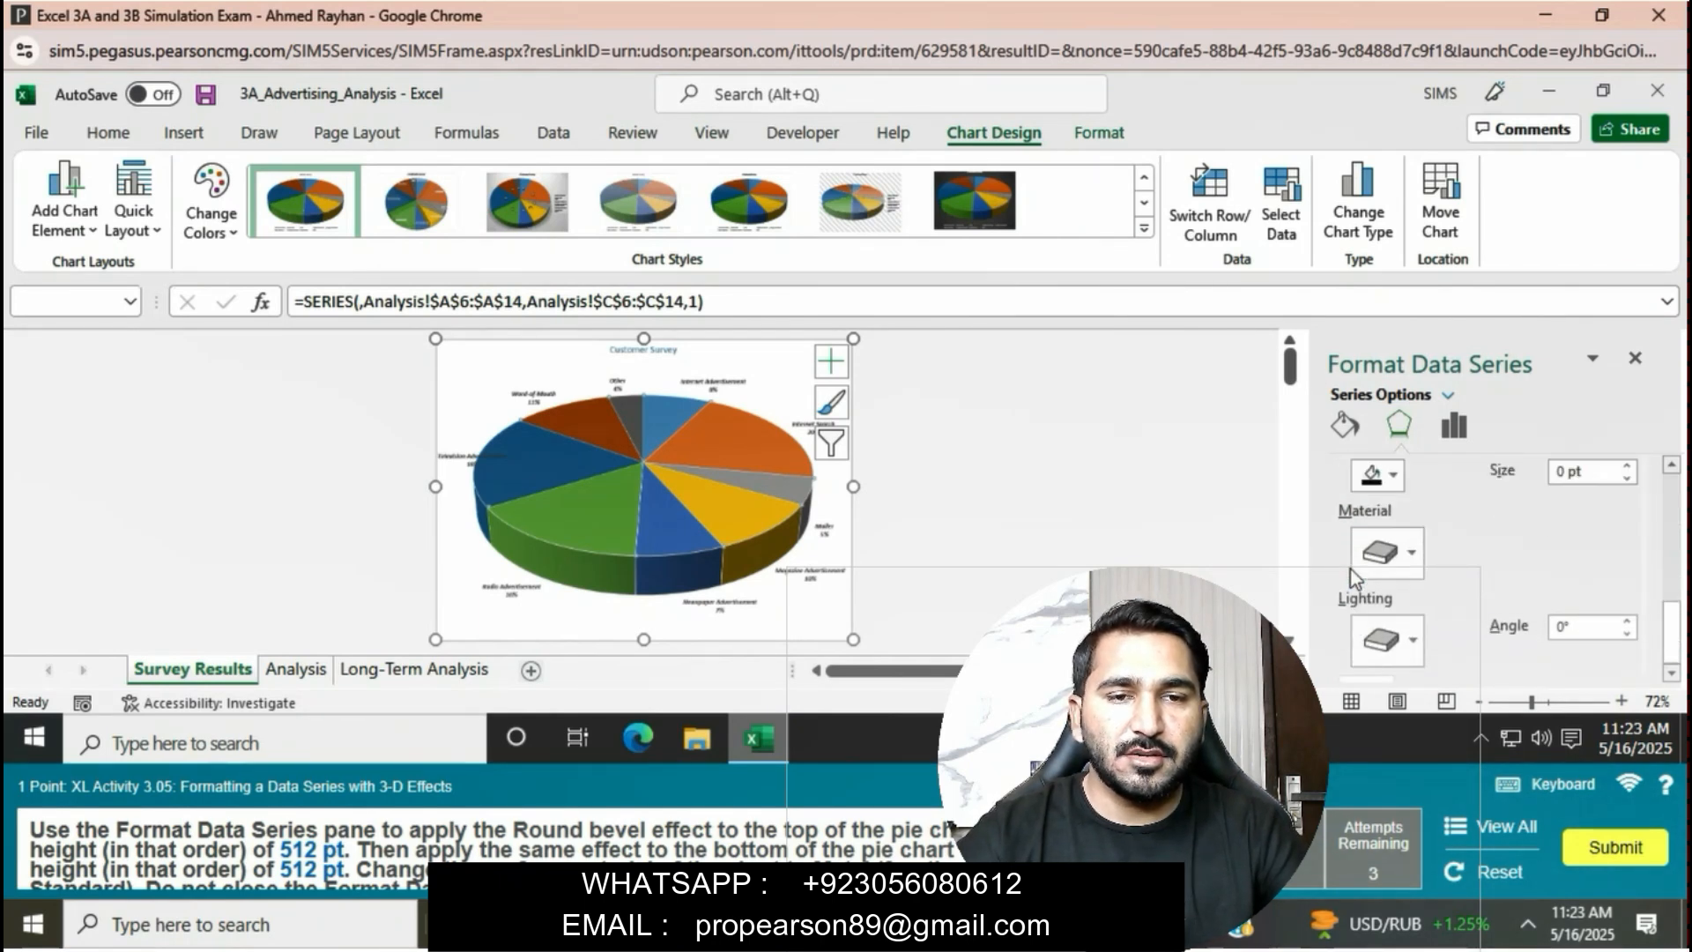
scroll(1351, 570, up, 1)
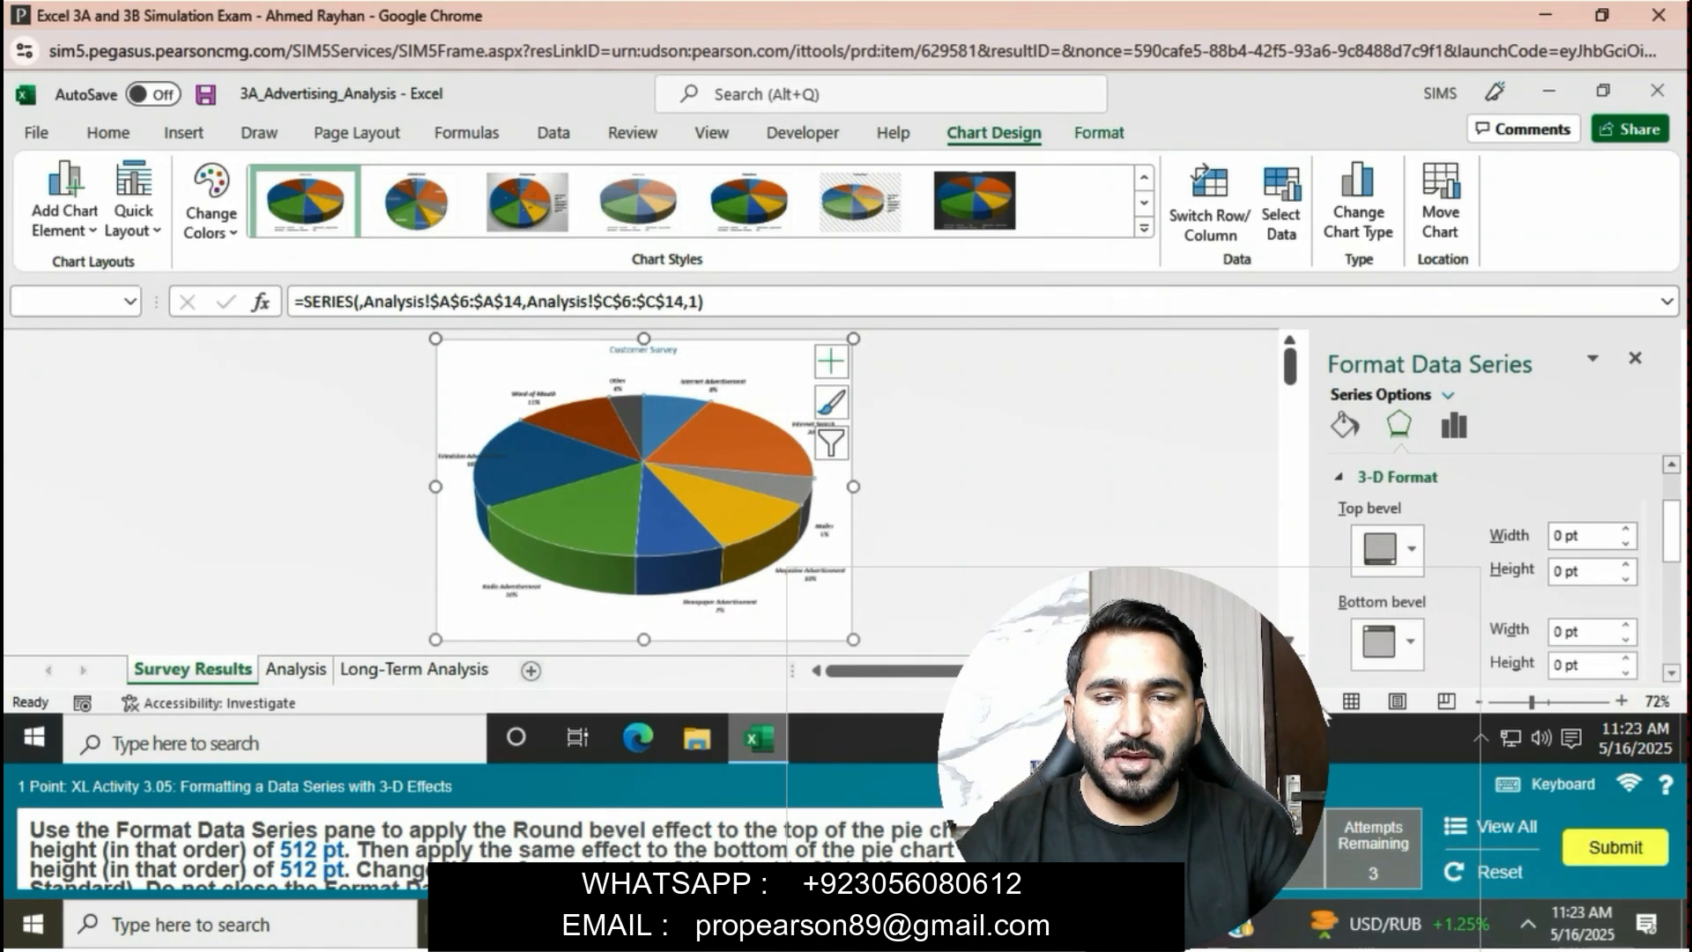
click(1406, 544)
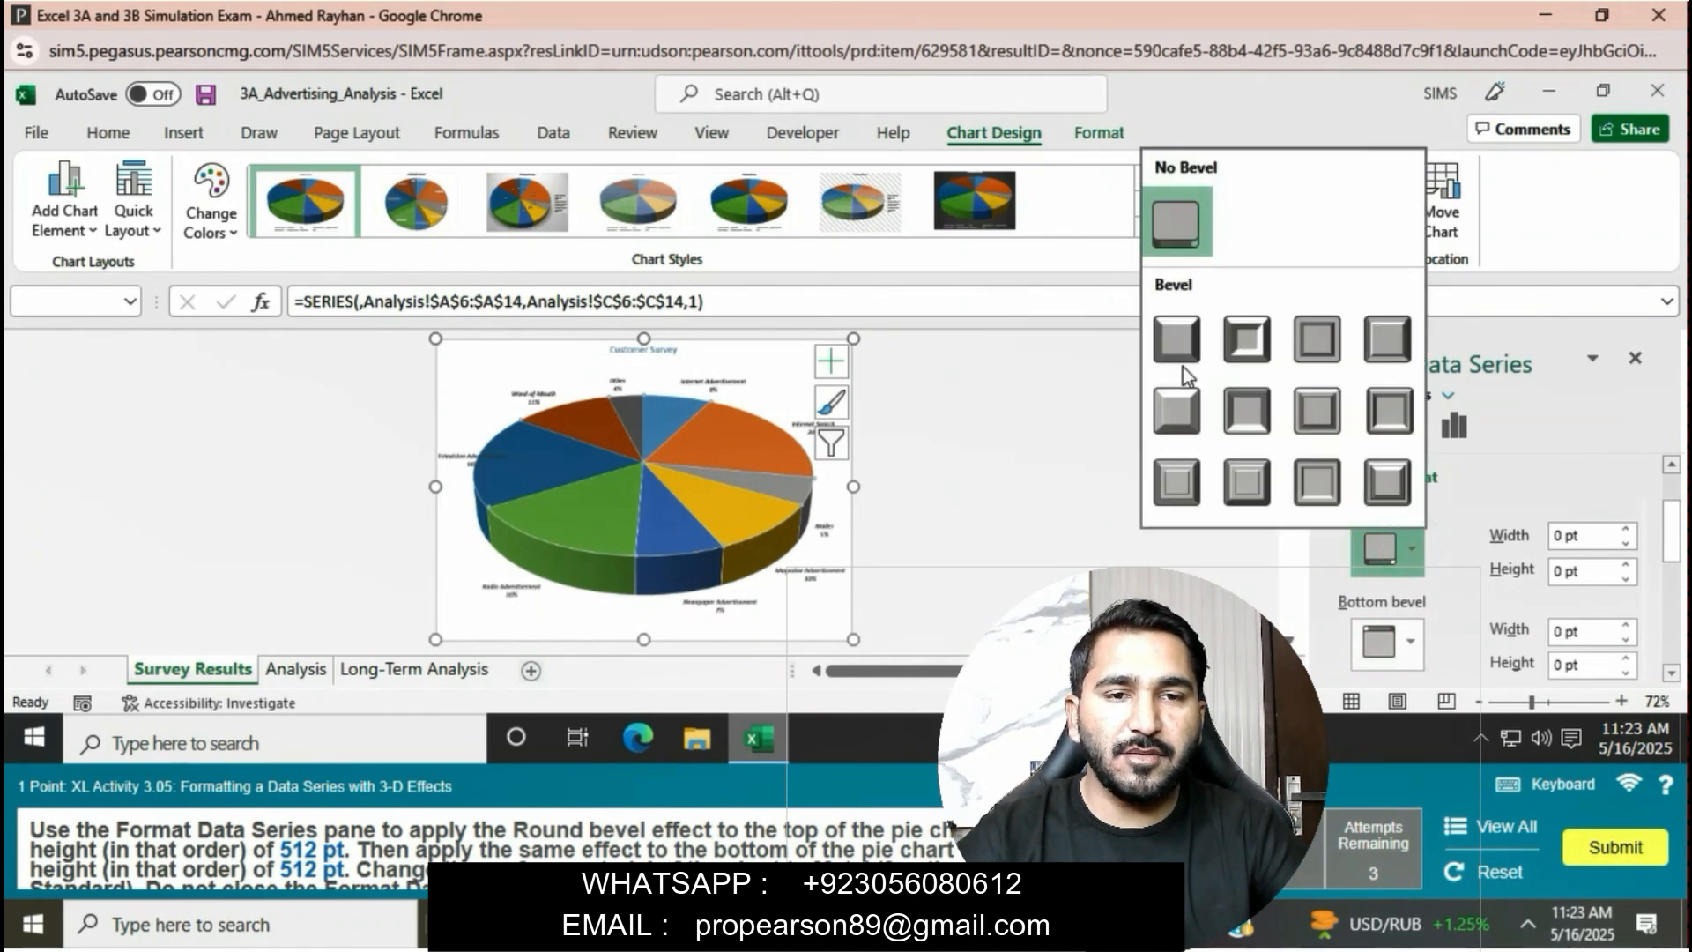
click(1172, 359)
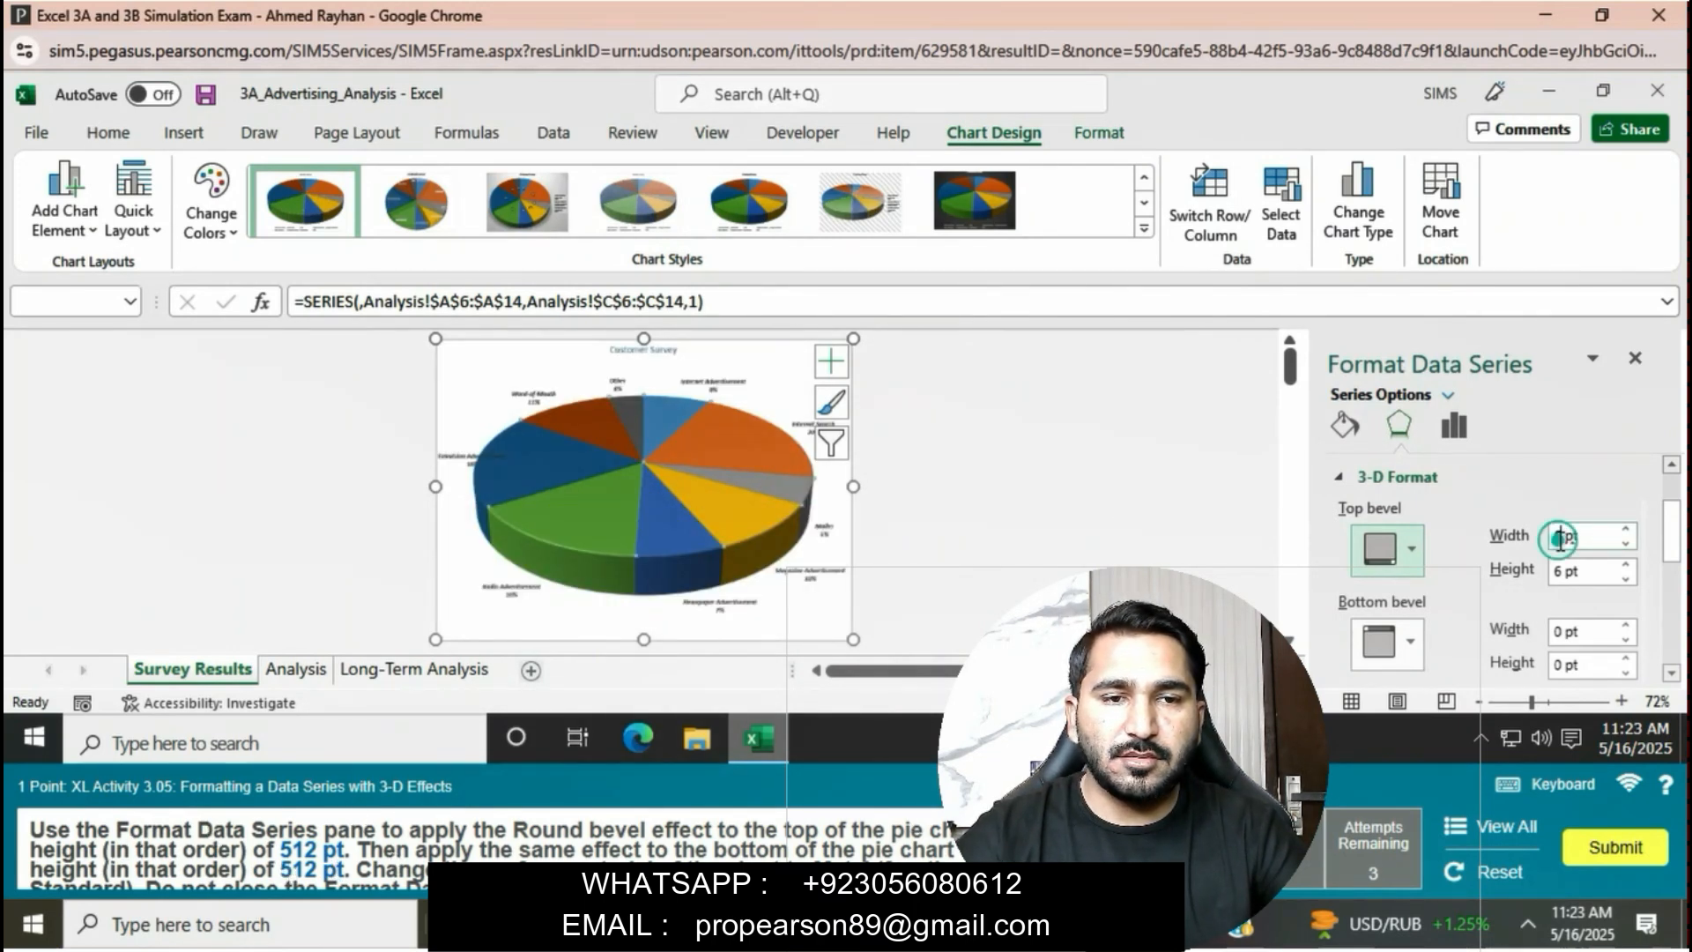
Set the top bevel's width to 512 pt and apply the Round bevel to the pie's bottom with a width of 512 pt
text(12)
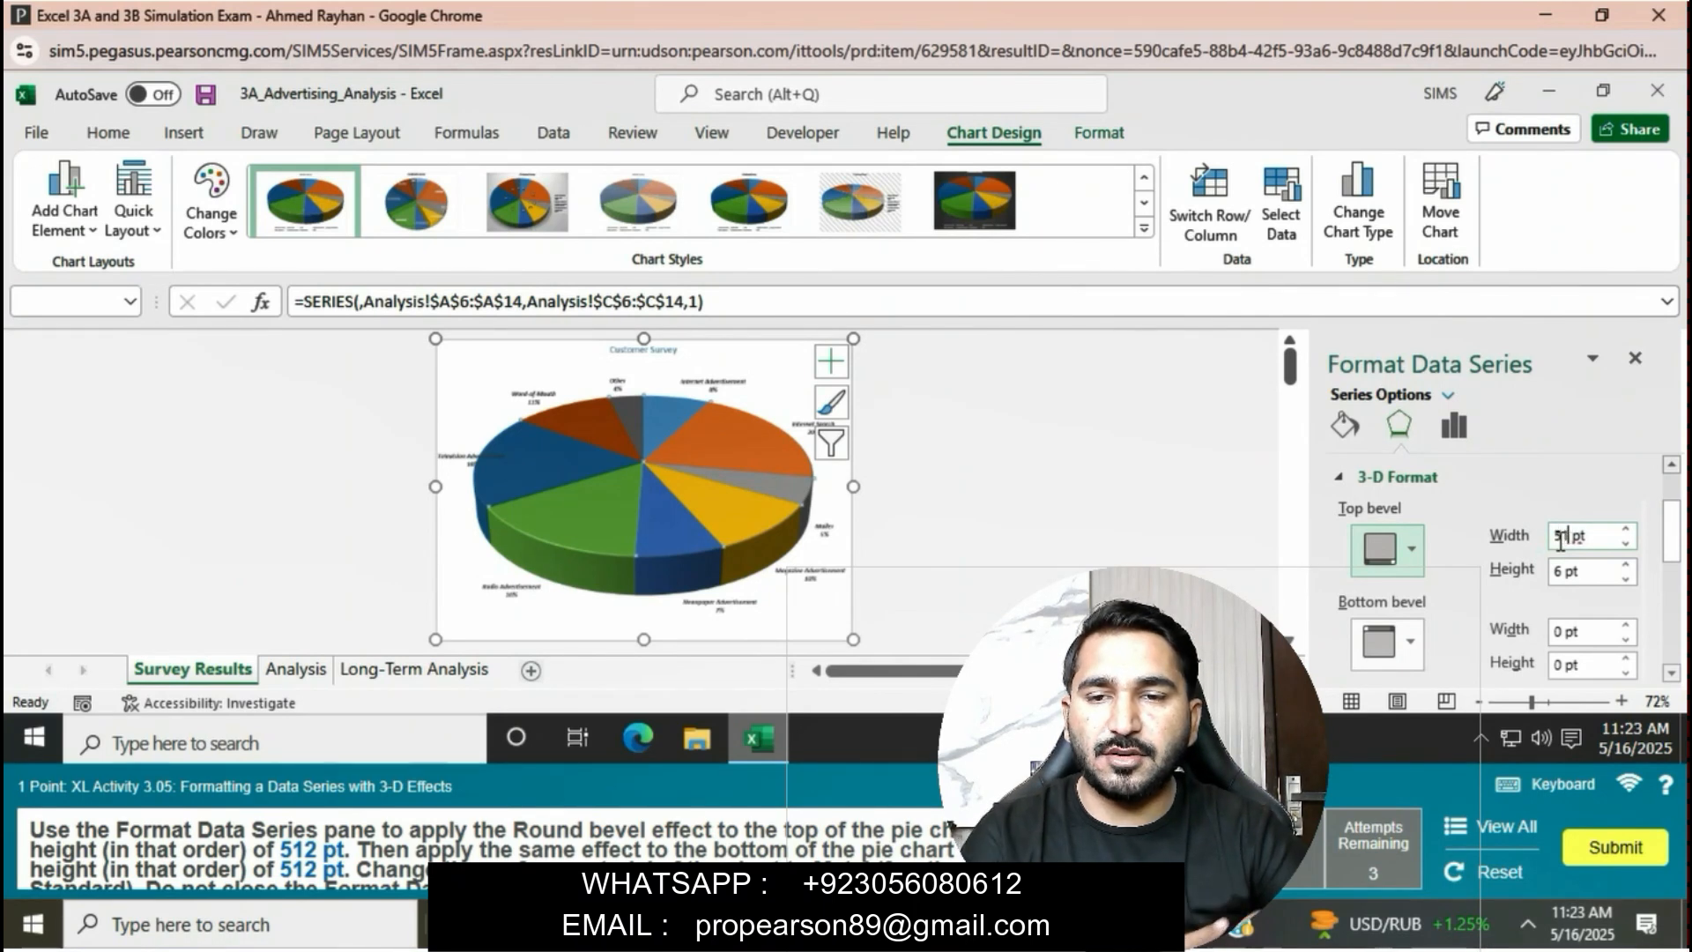
key(Return)
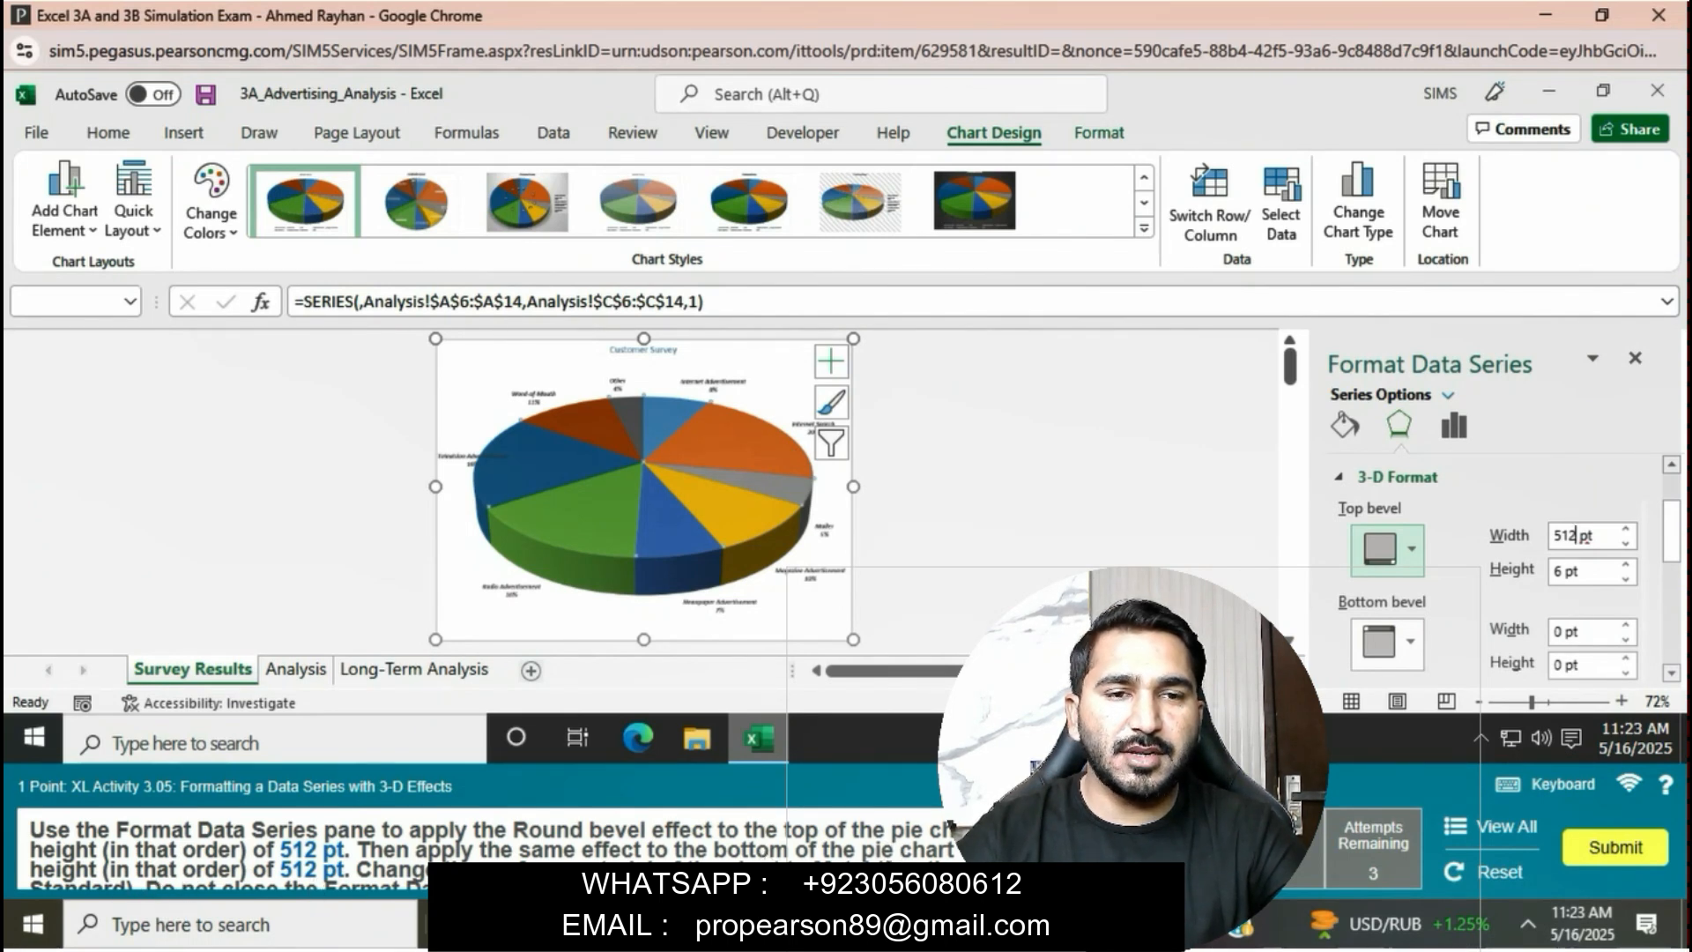
click(1404, 653)
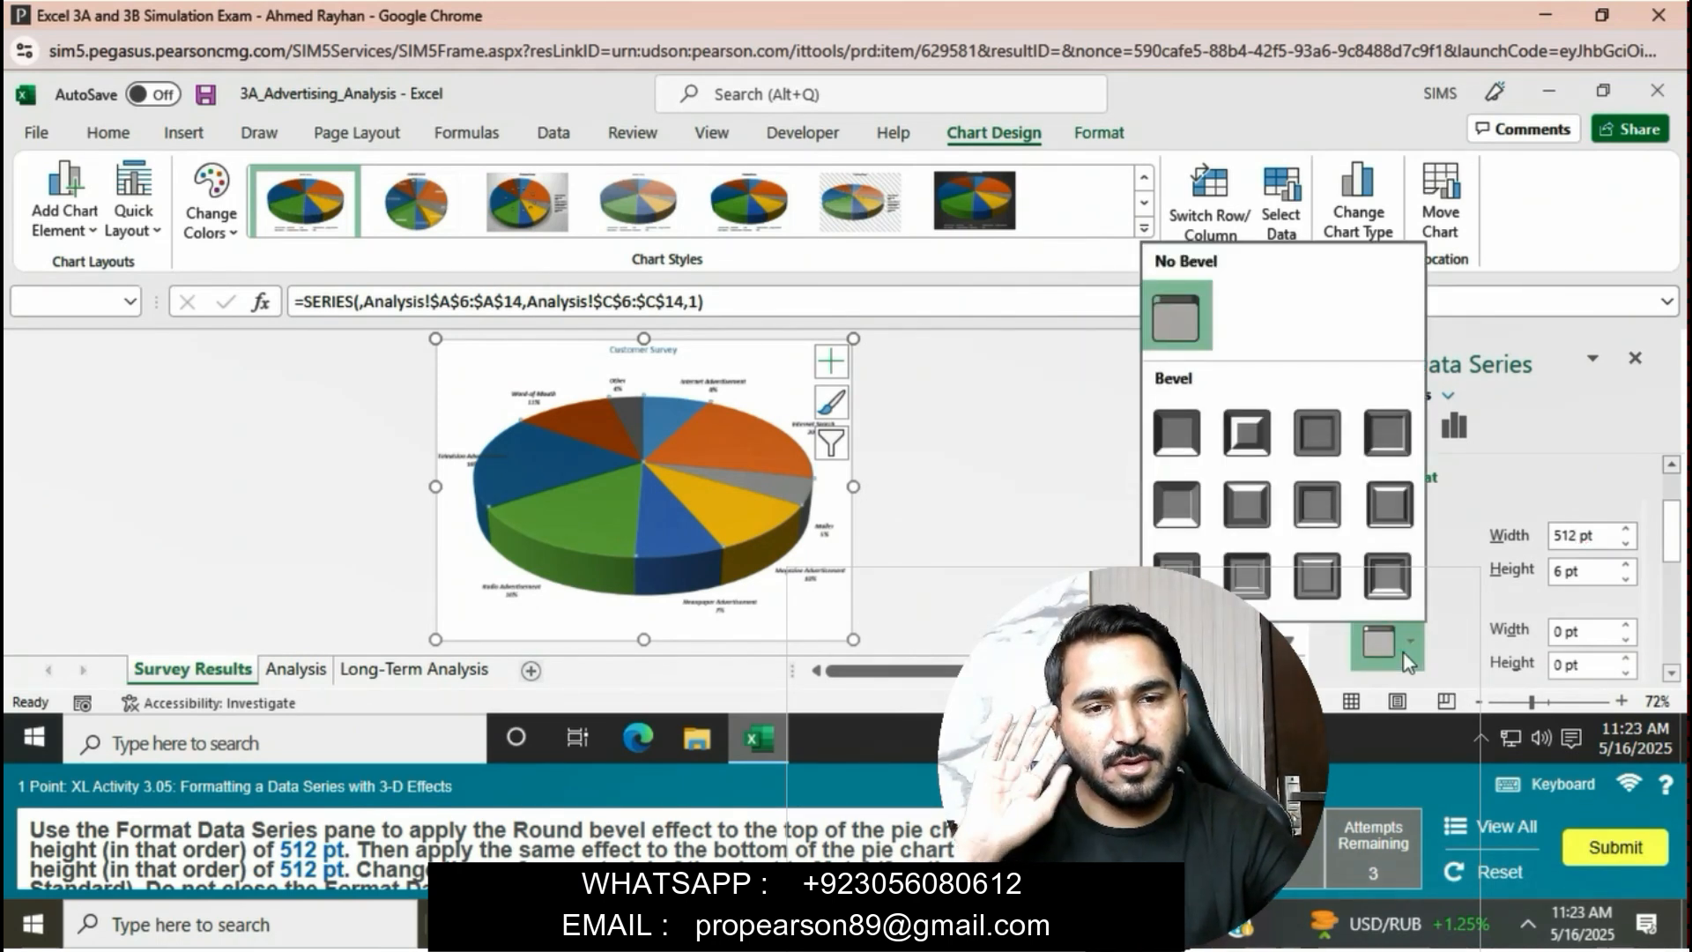
click(1179, 427)
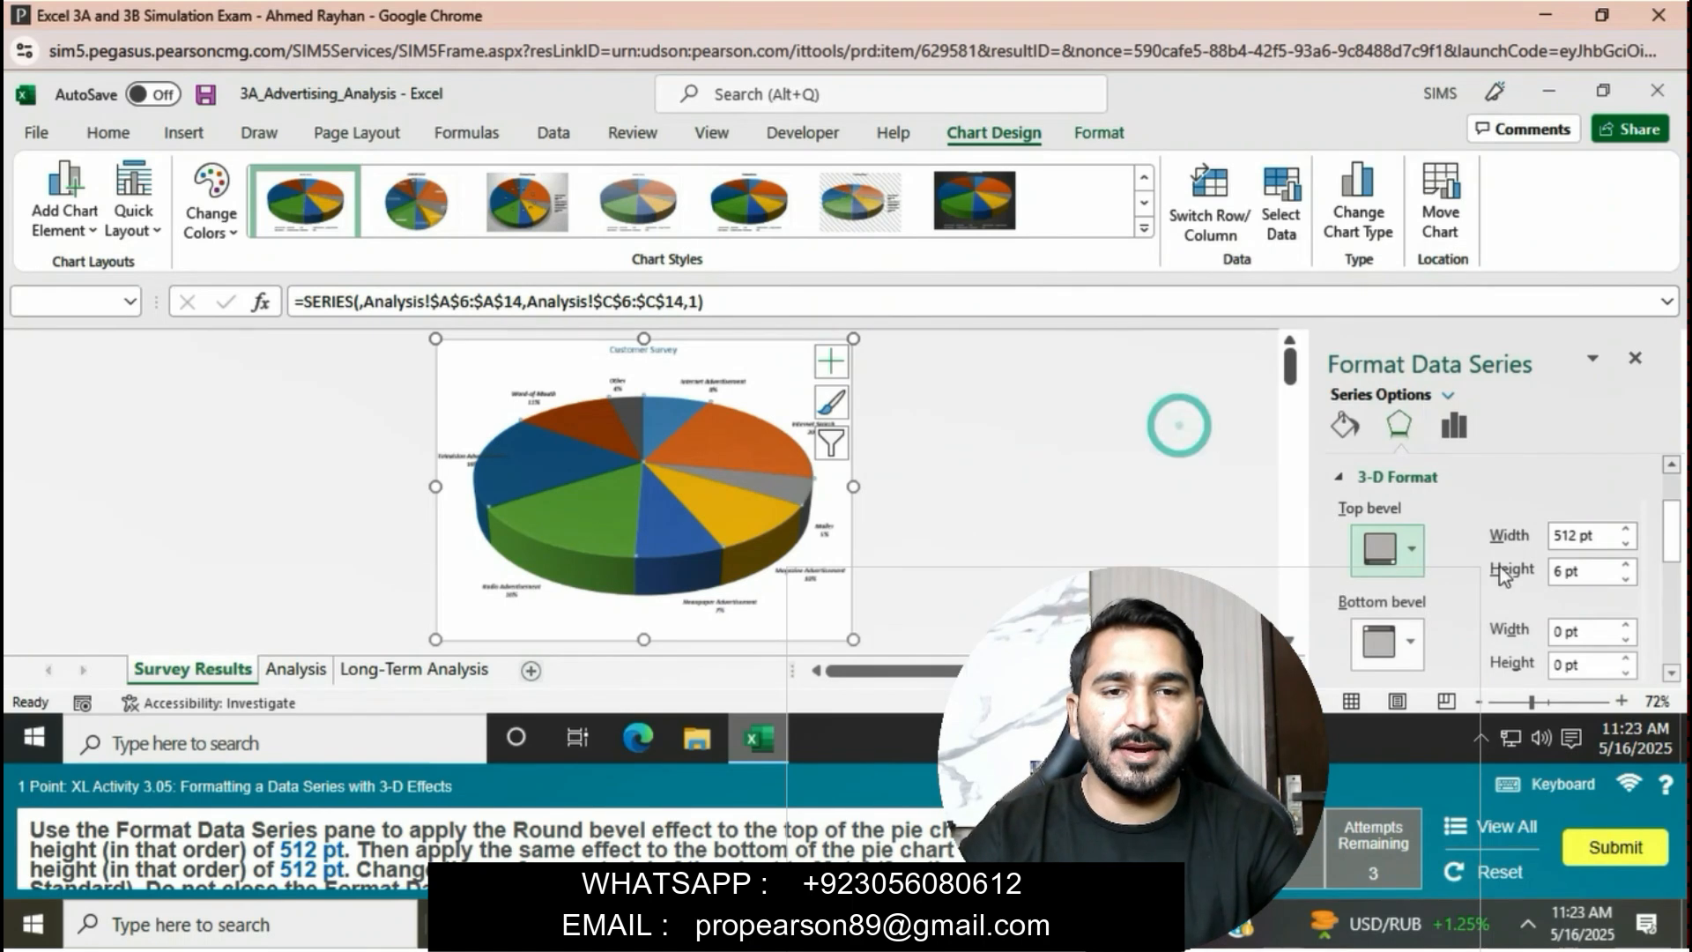
click(1562, 630)
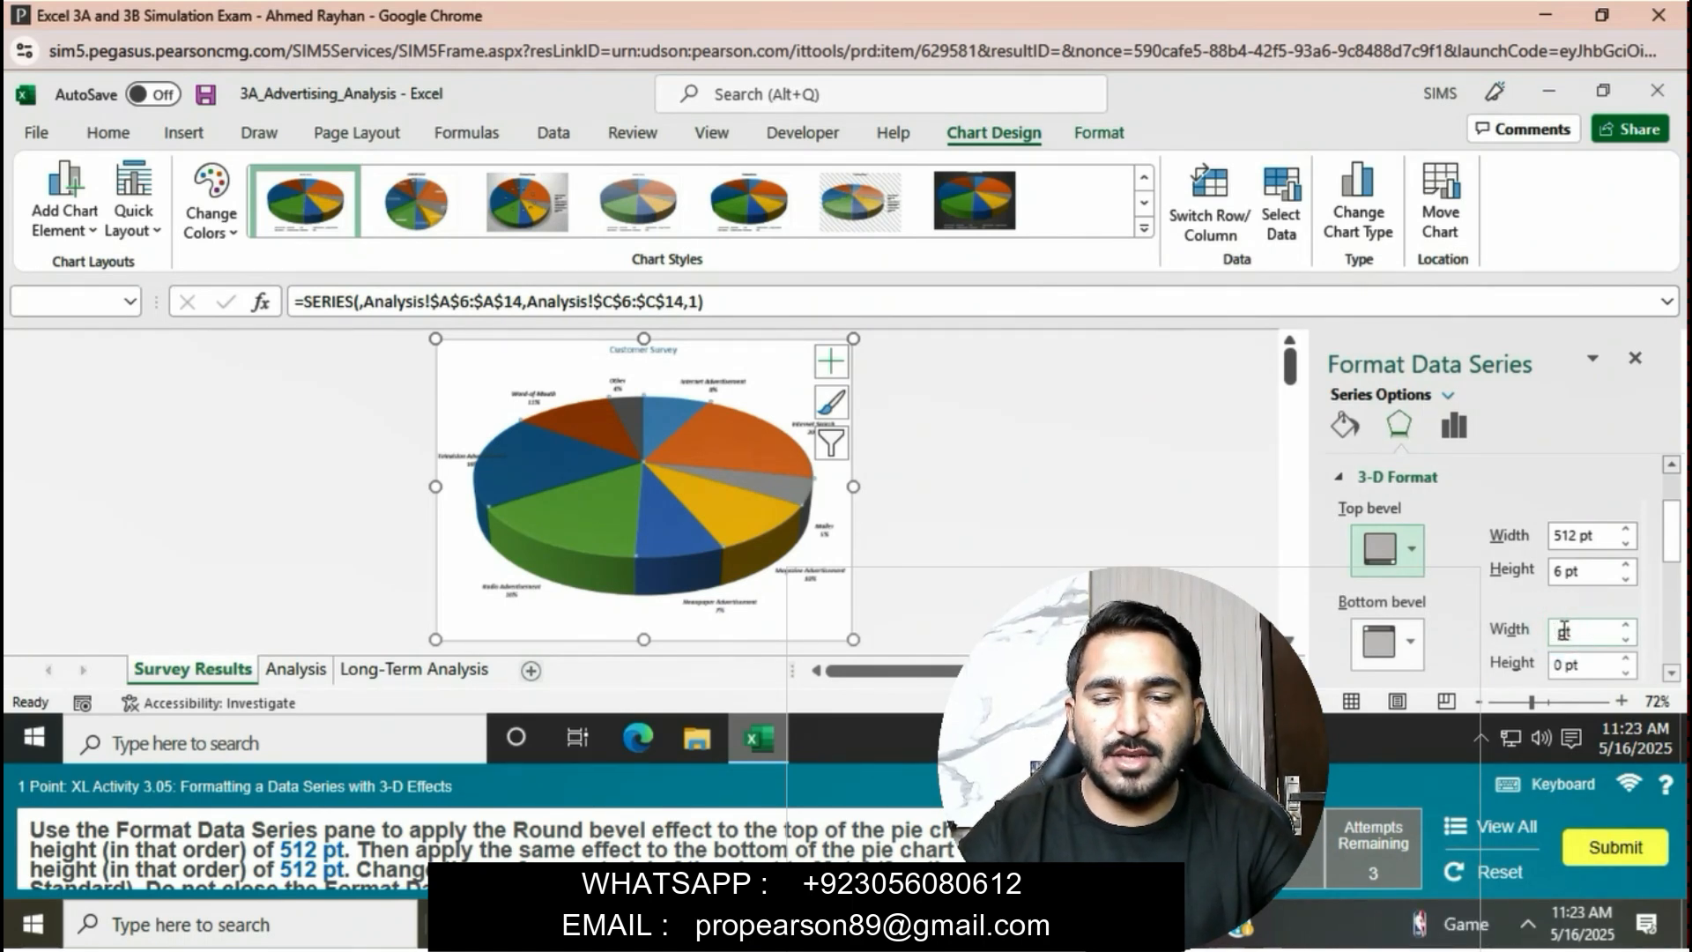
text(512)
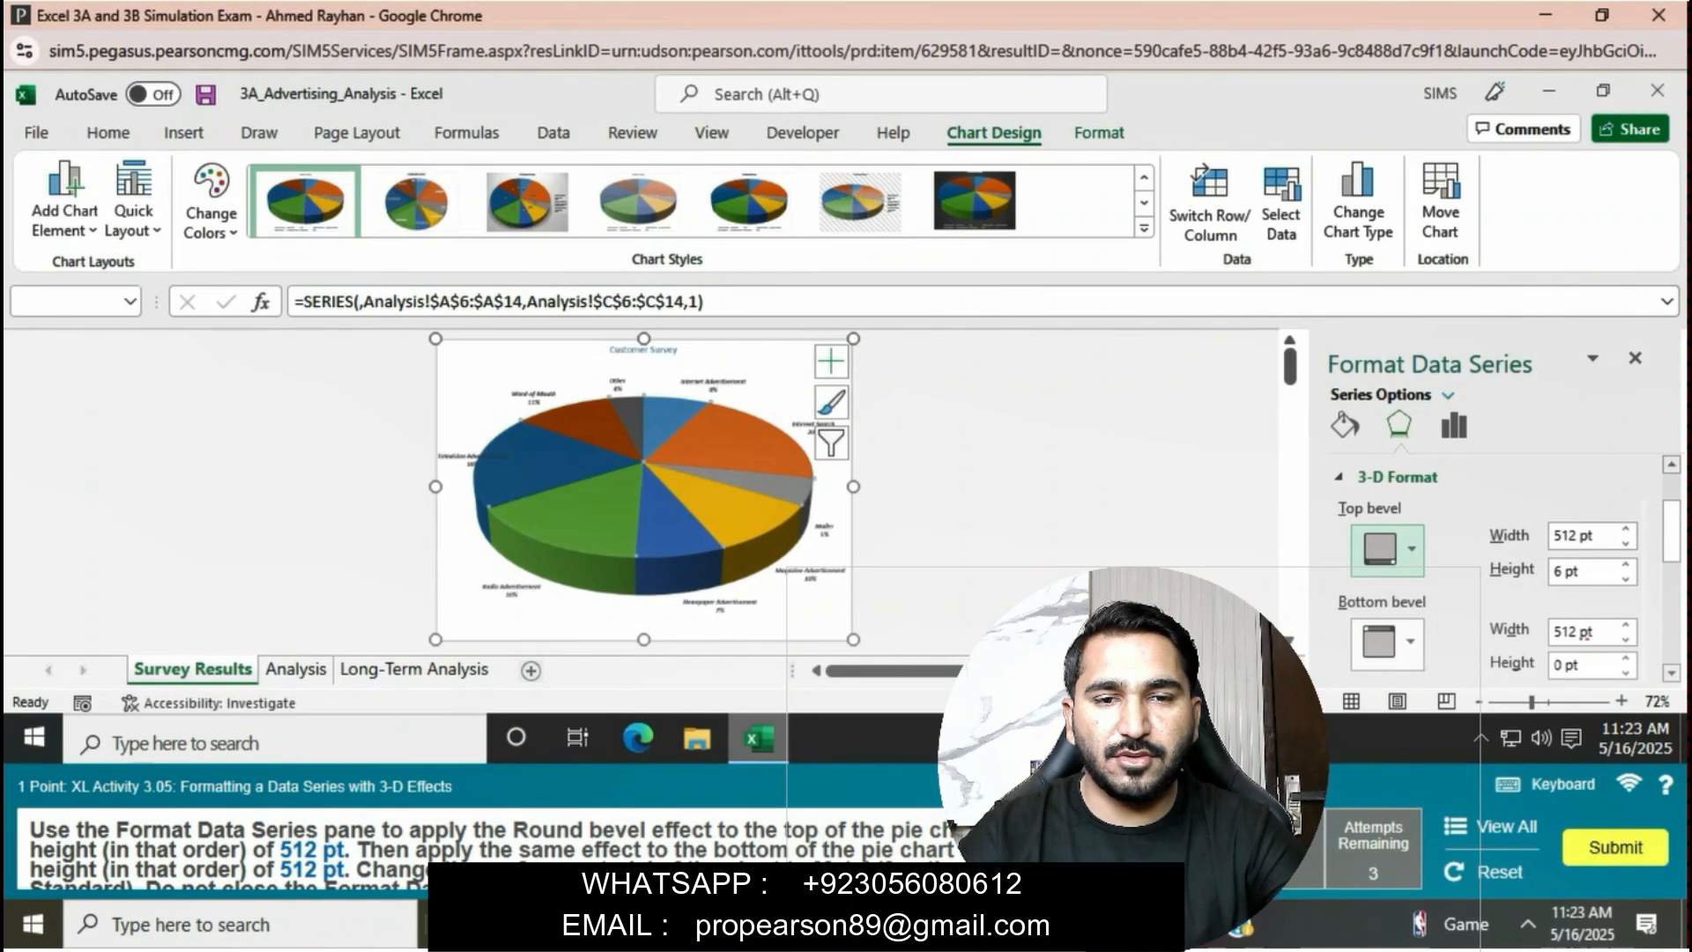
Set the heights of both the top and bottom bevels of the pie series to 512 pt
click(1559, 574)
text(5)
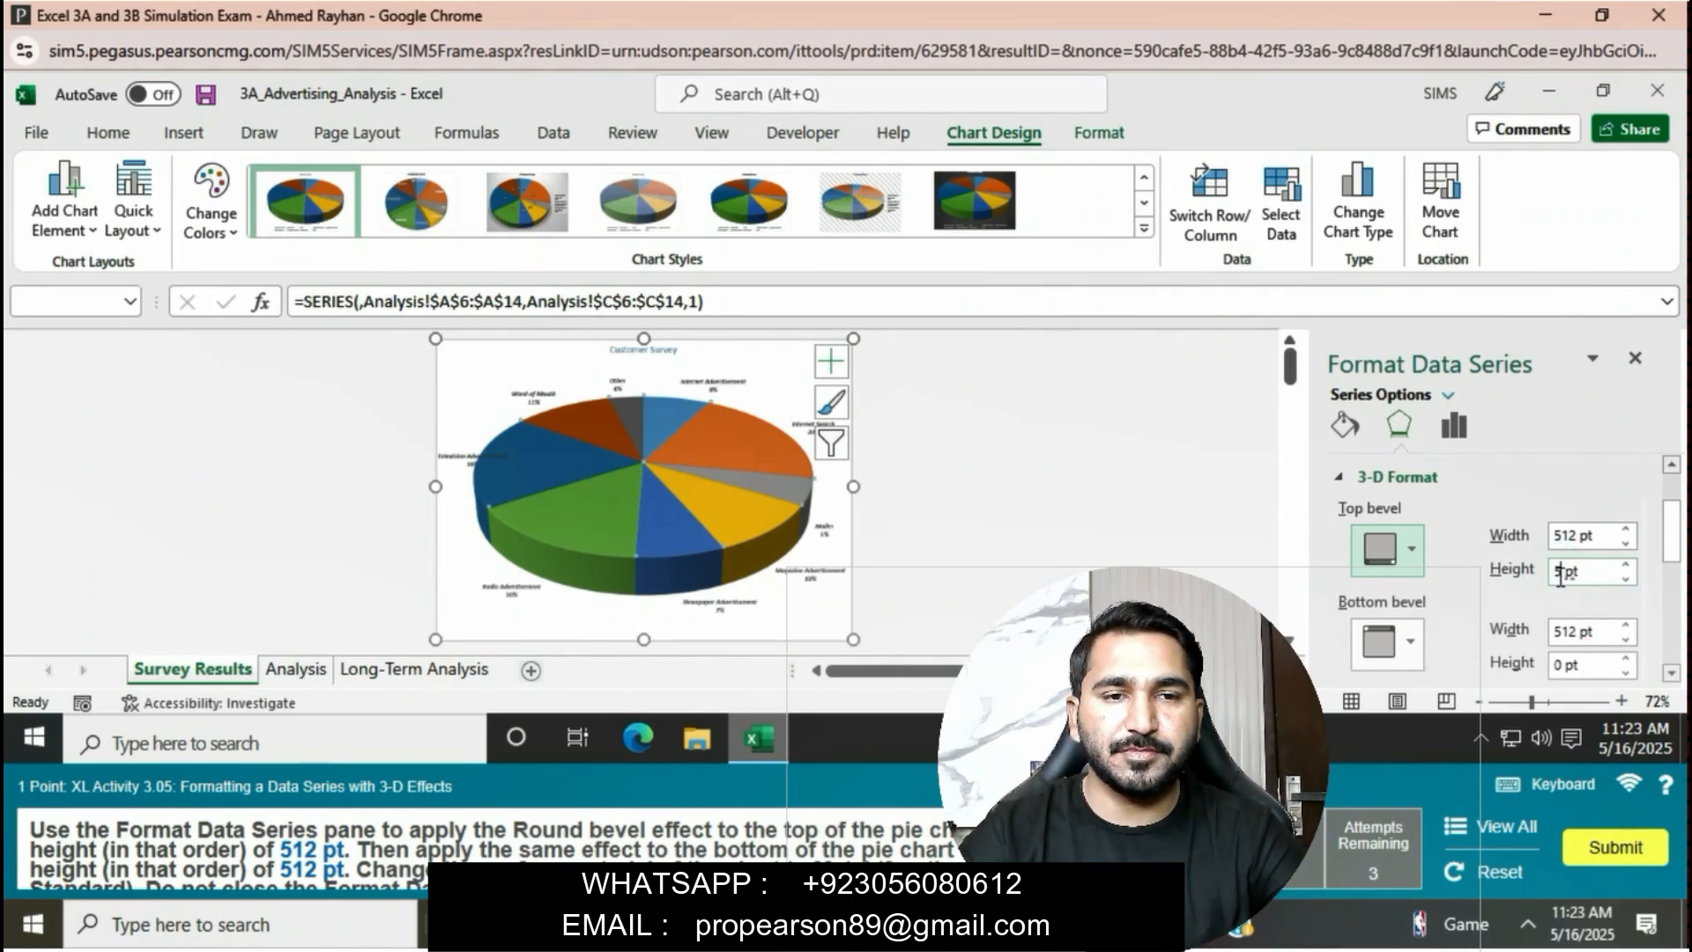
text(12)
key(Return)
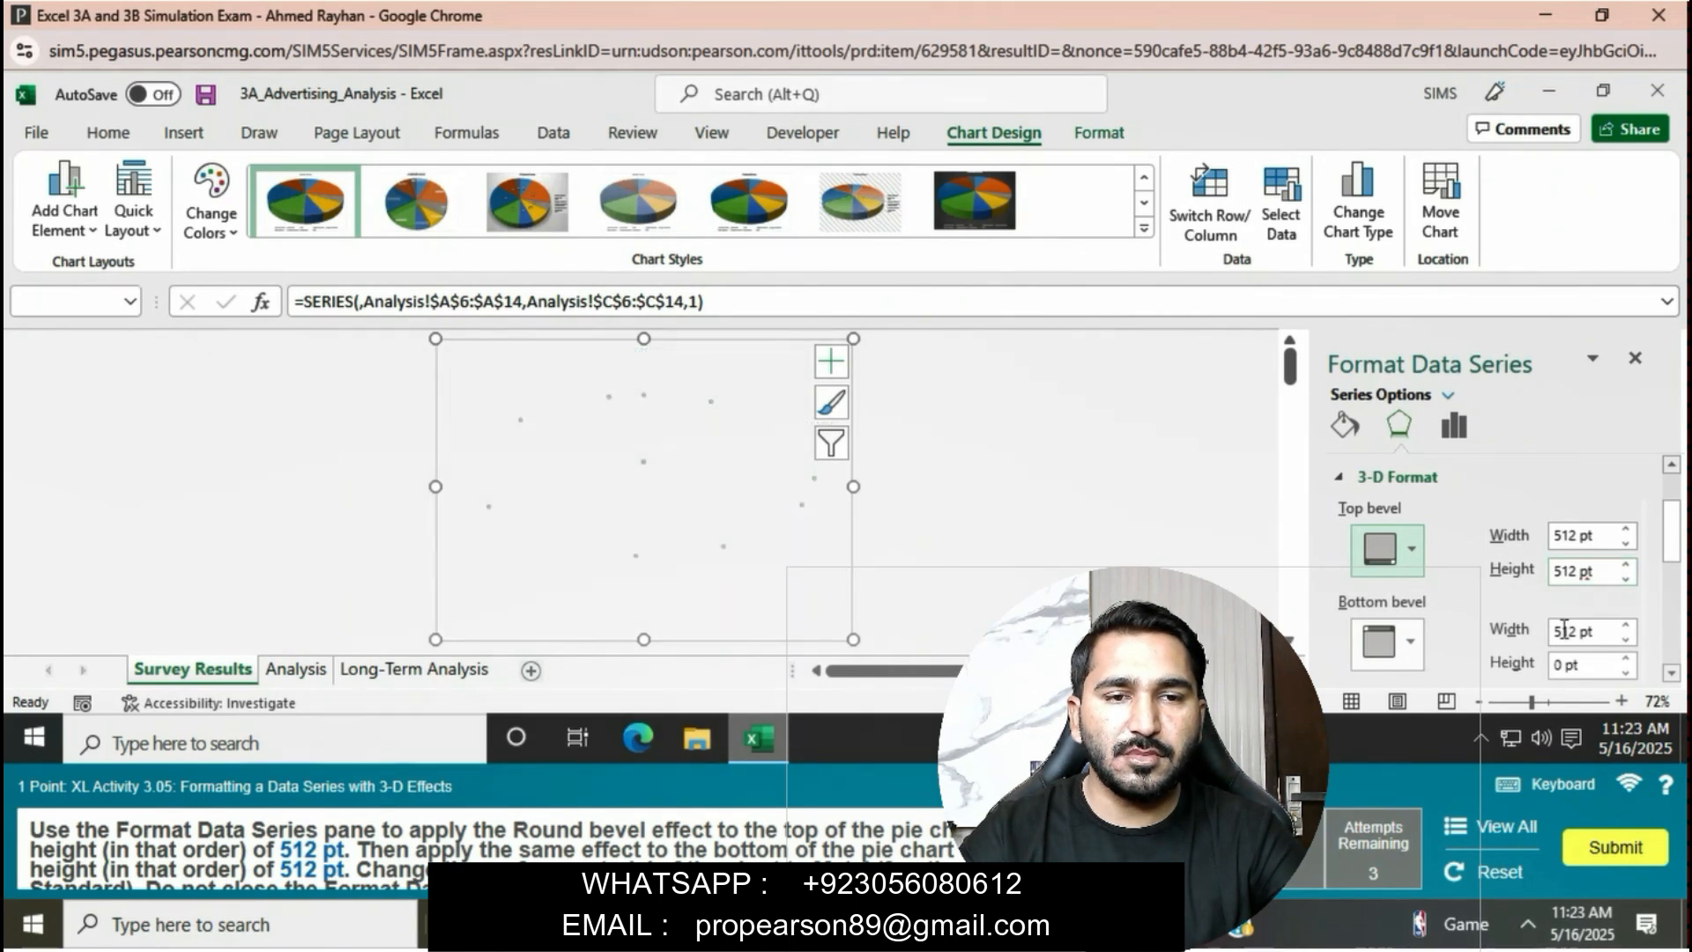
click(1562, 666)
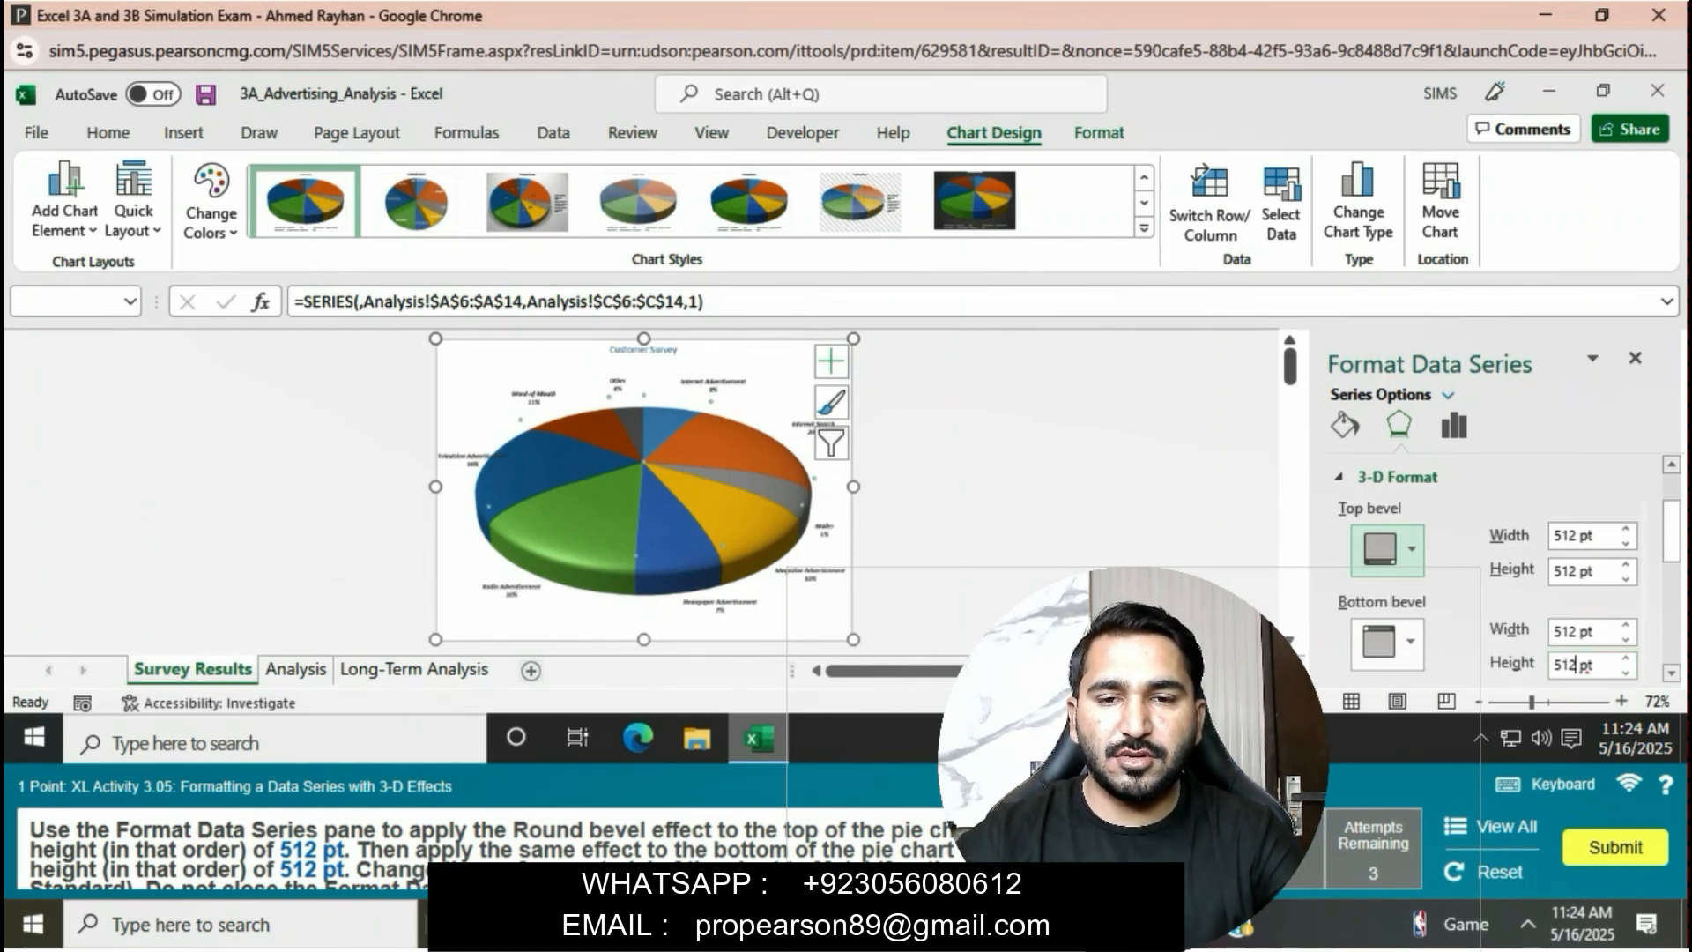
Change the surface material of the pie chart's data series to Metal, the fourth Standard material
scroll(1529, 569, down, 5)
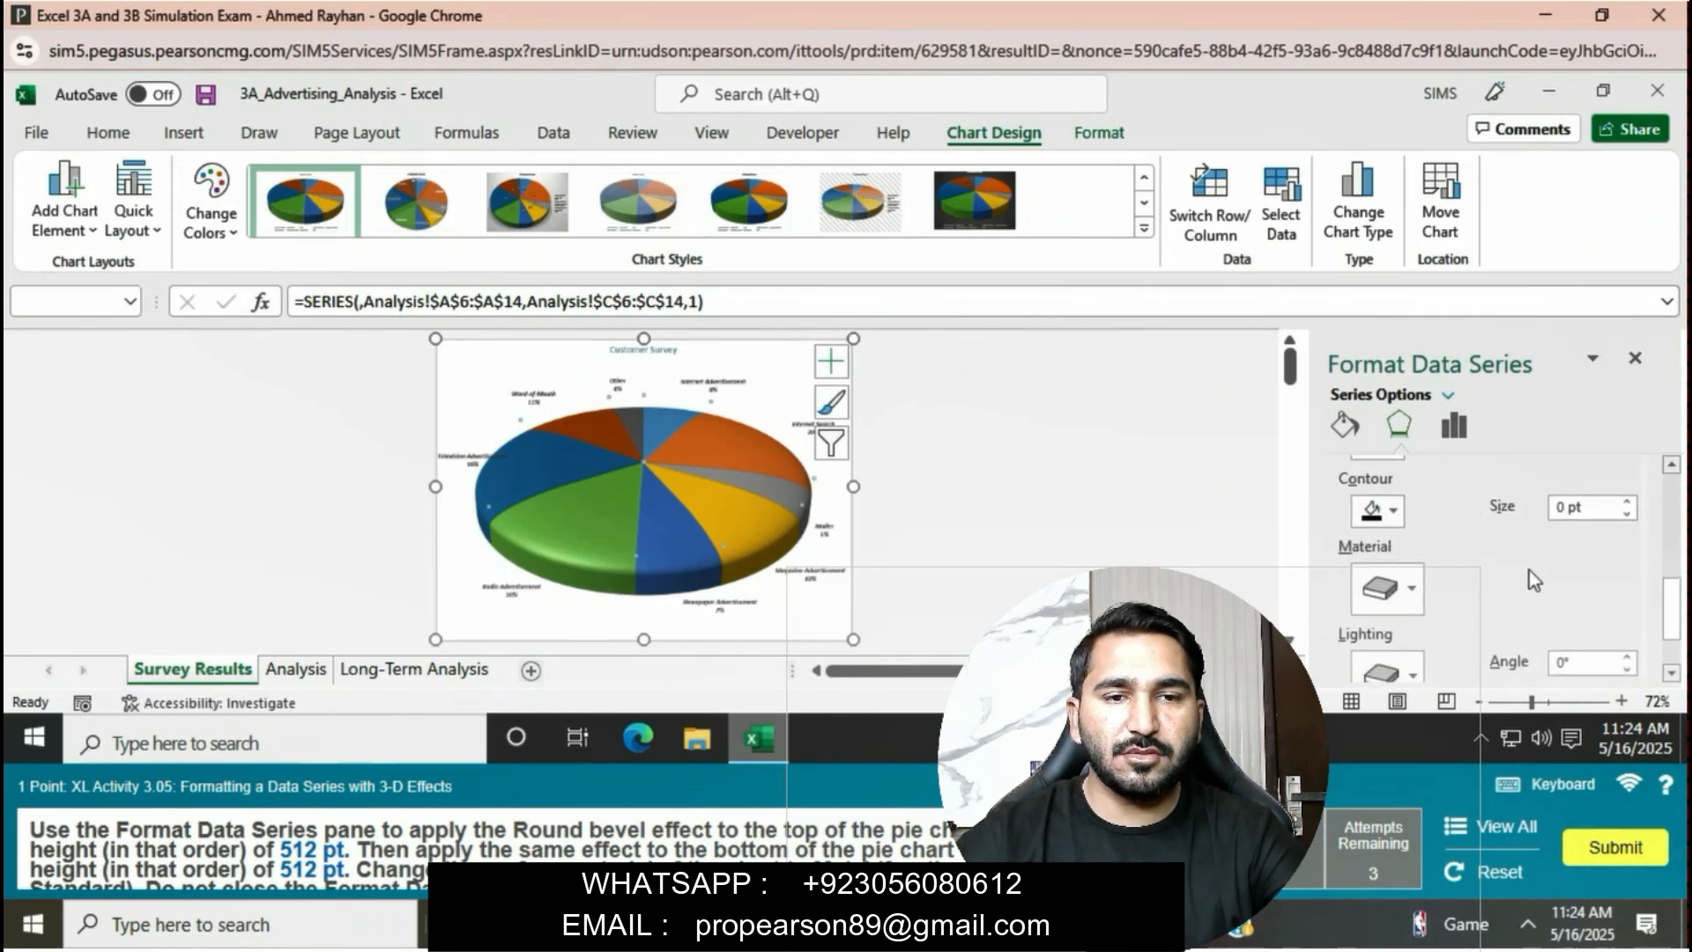
click(1414, 594)
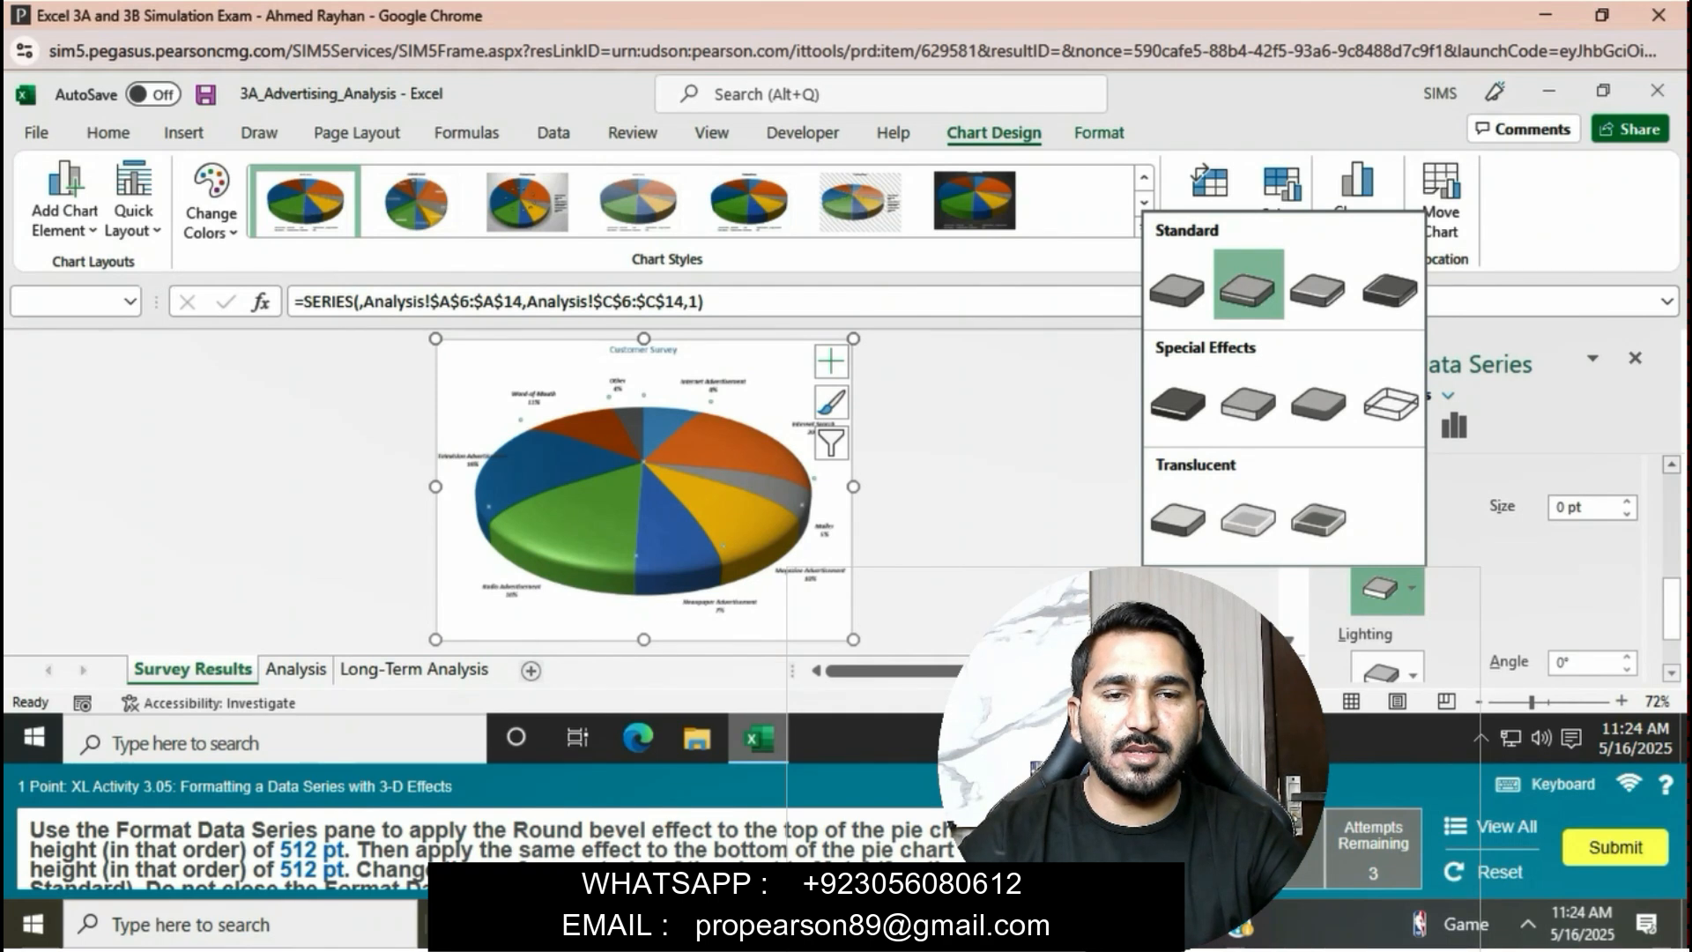
scroll(670, 848, down, 1)
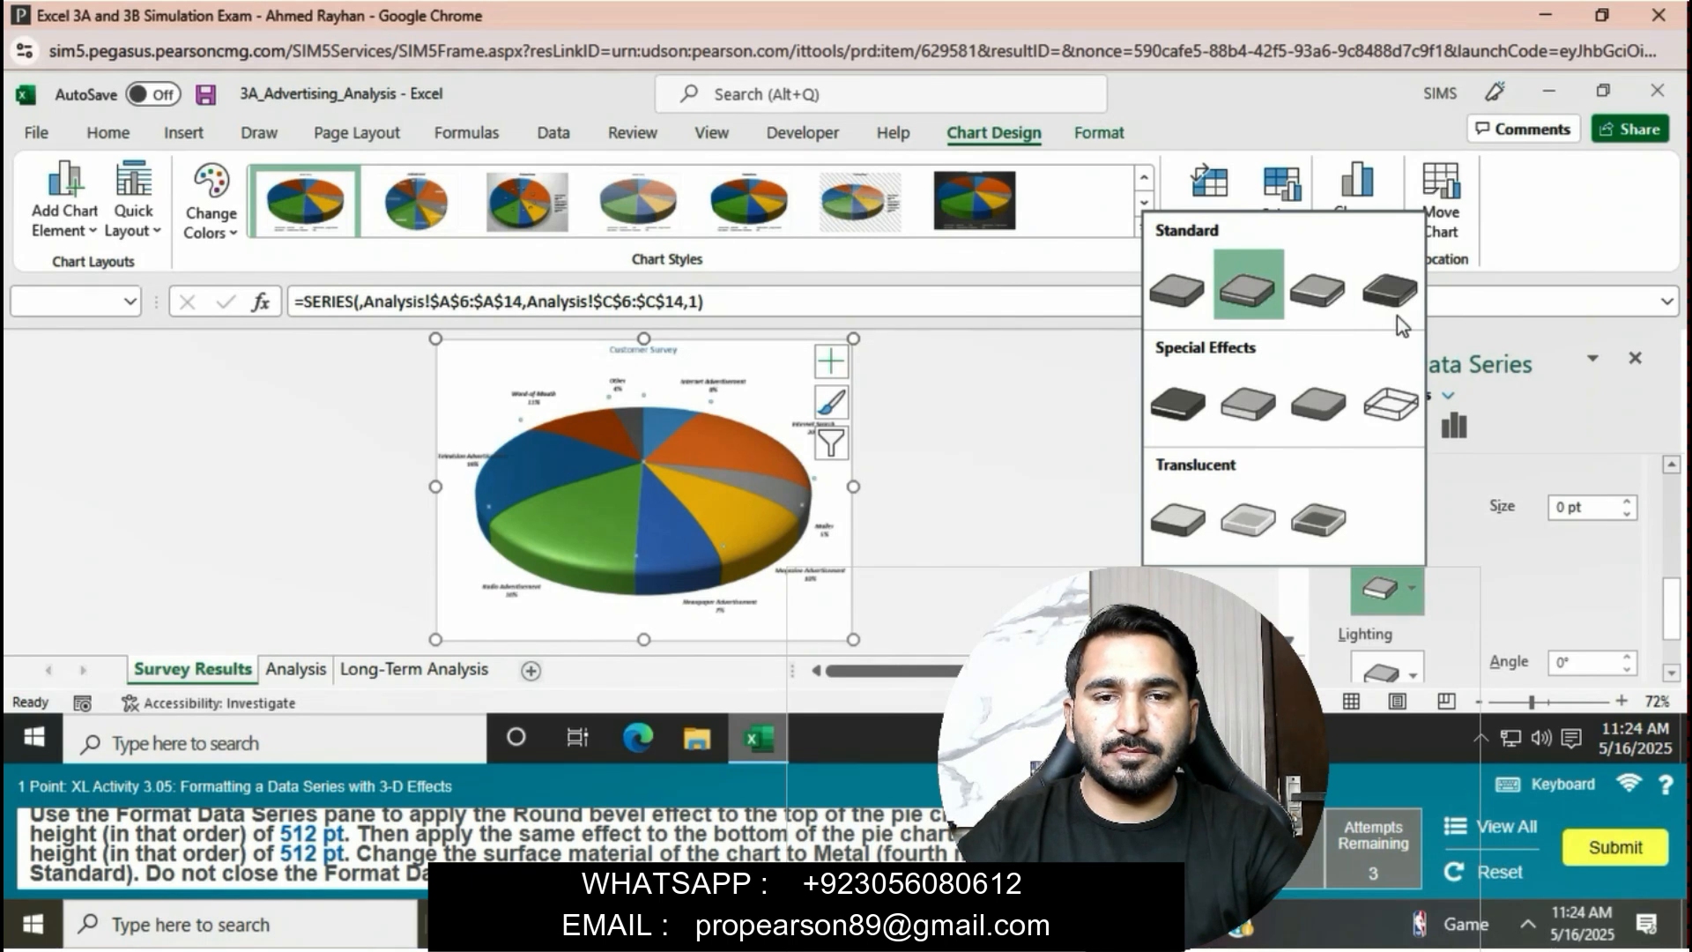
click(1389, 289)
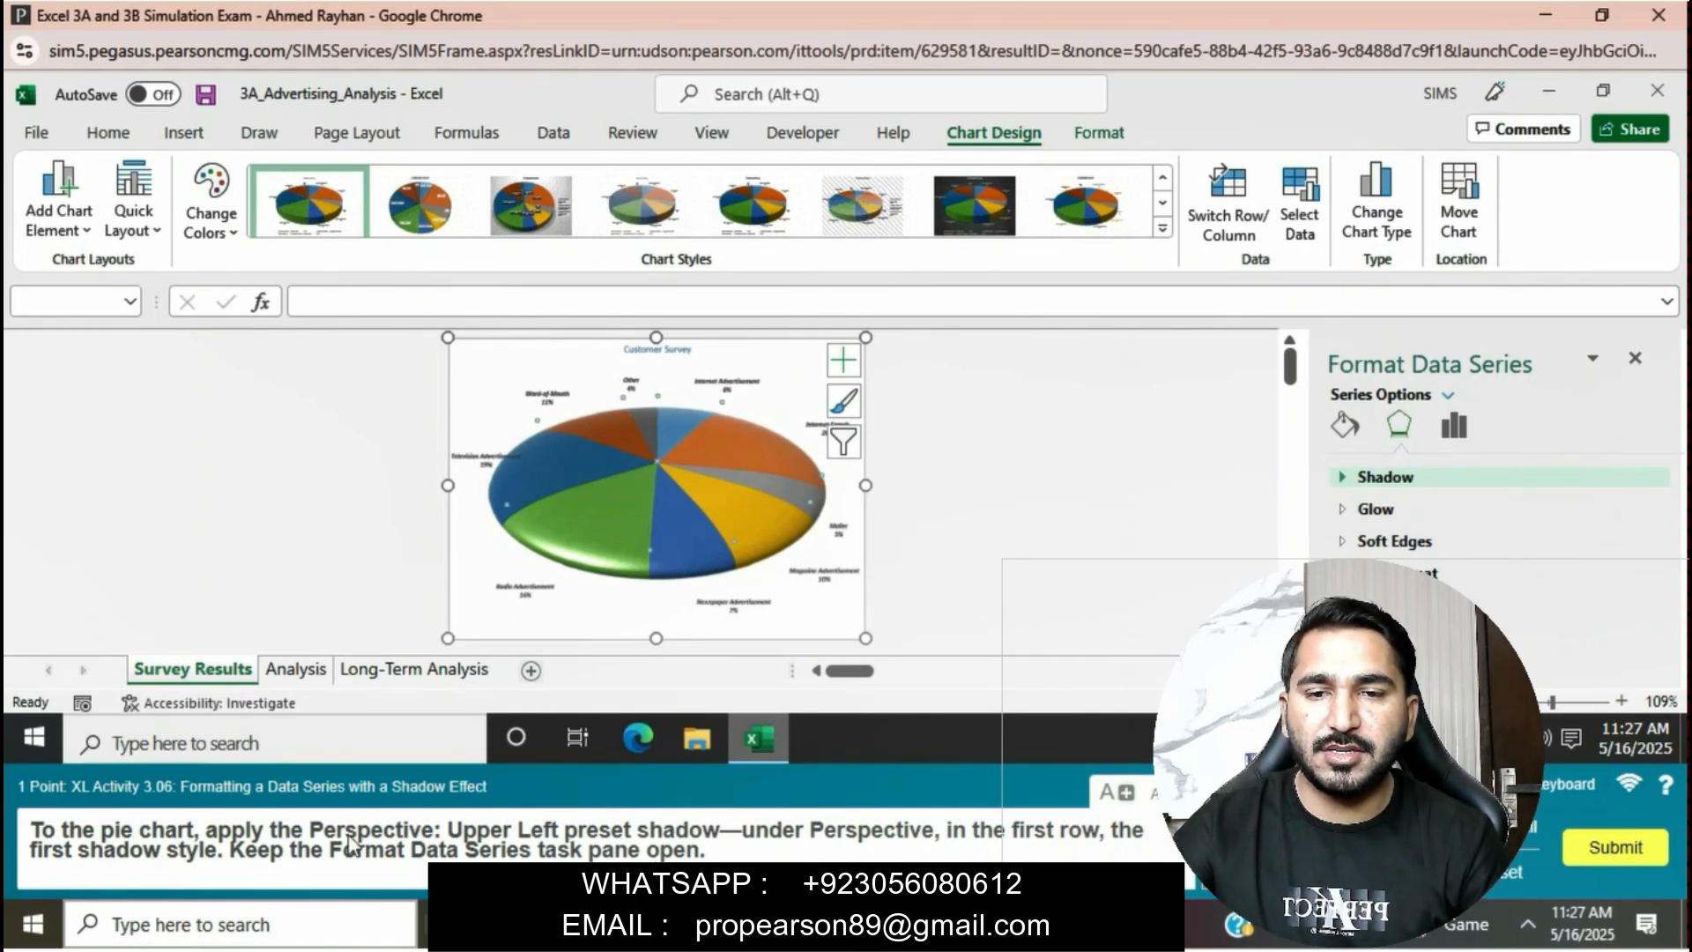
Apply the Perspective: Upper Left preset shadow to the pie chart
click(494, 613)
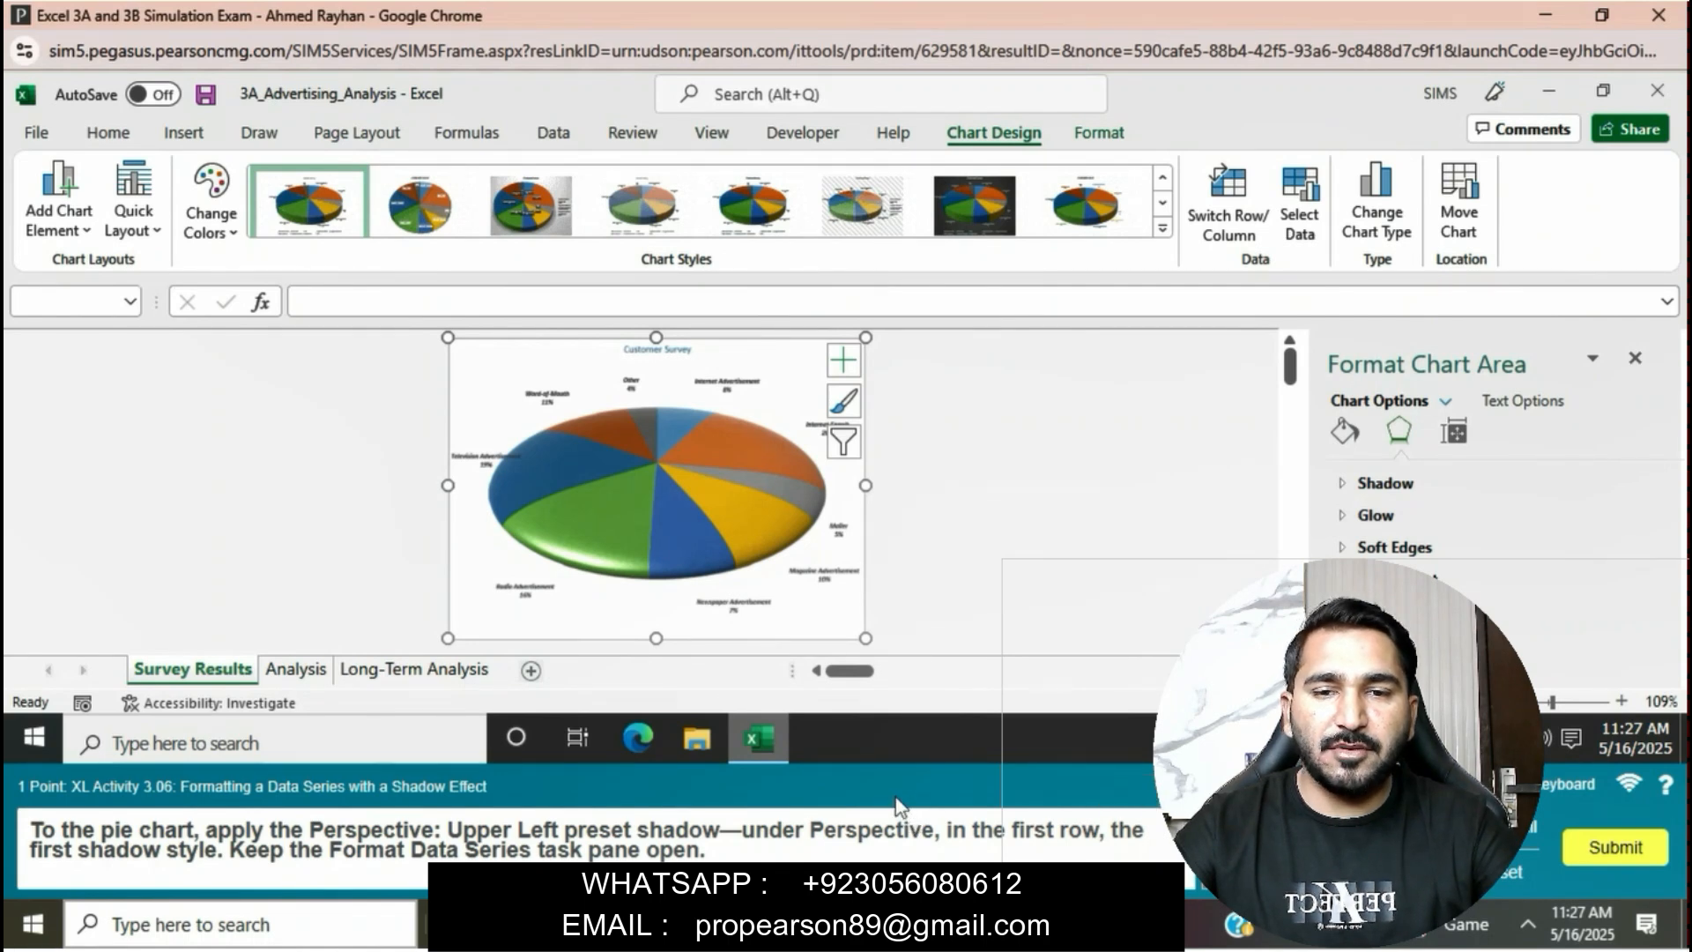
click(1137, 389)
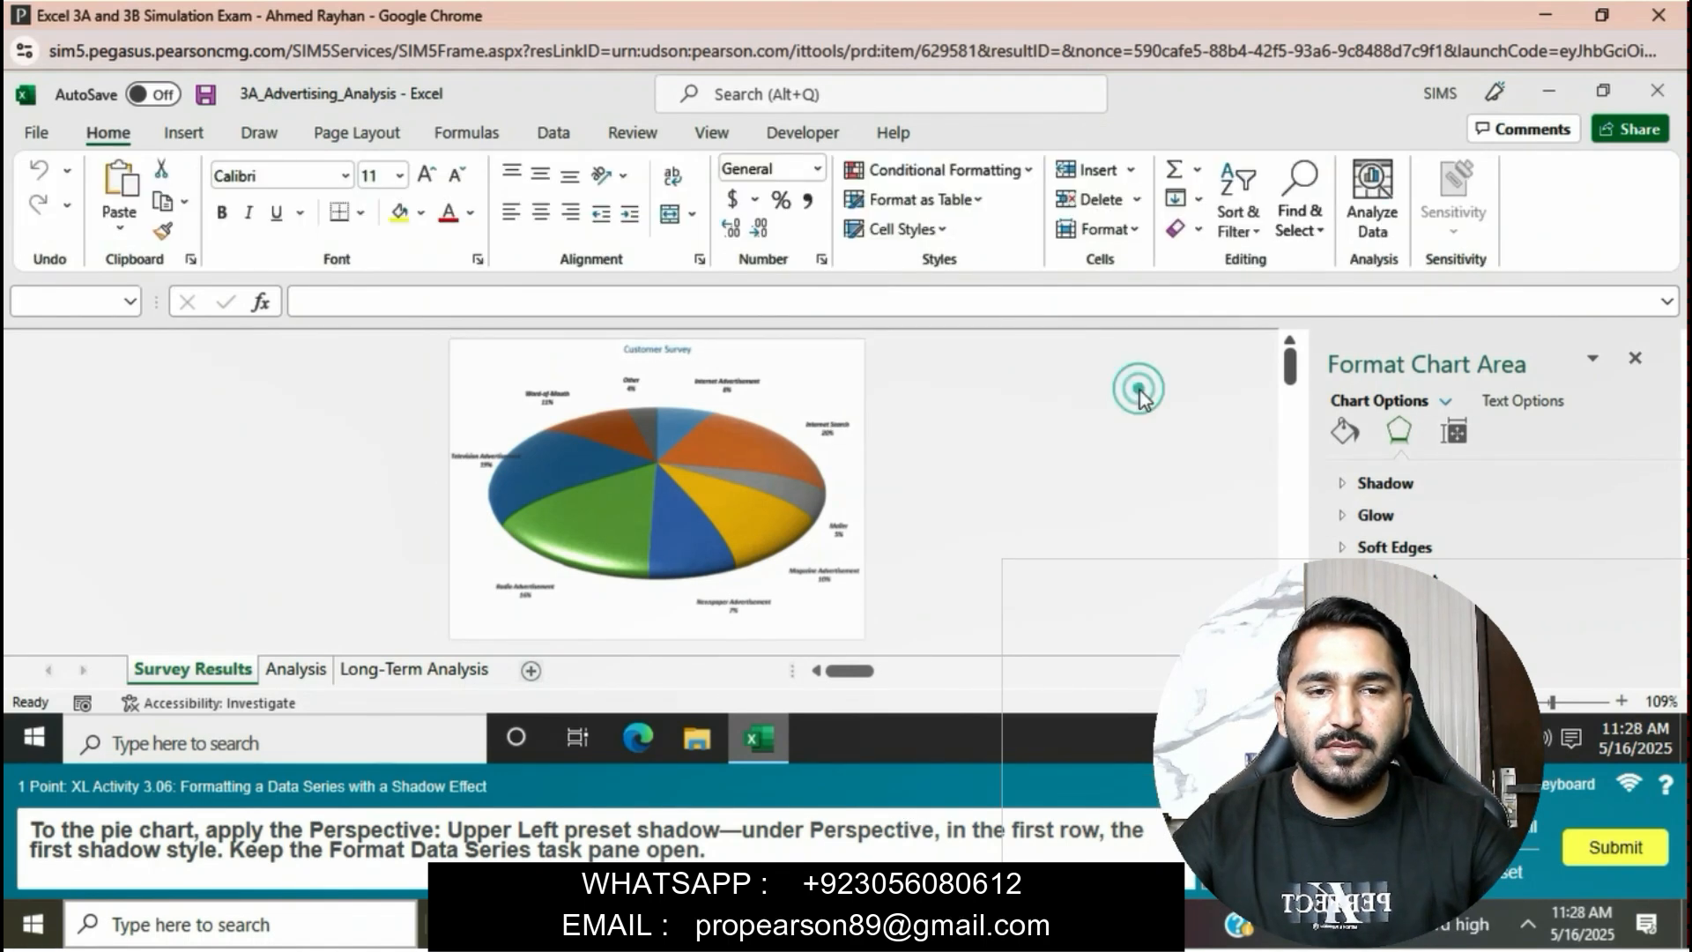
click(1348, 483)
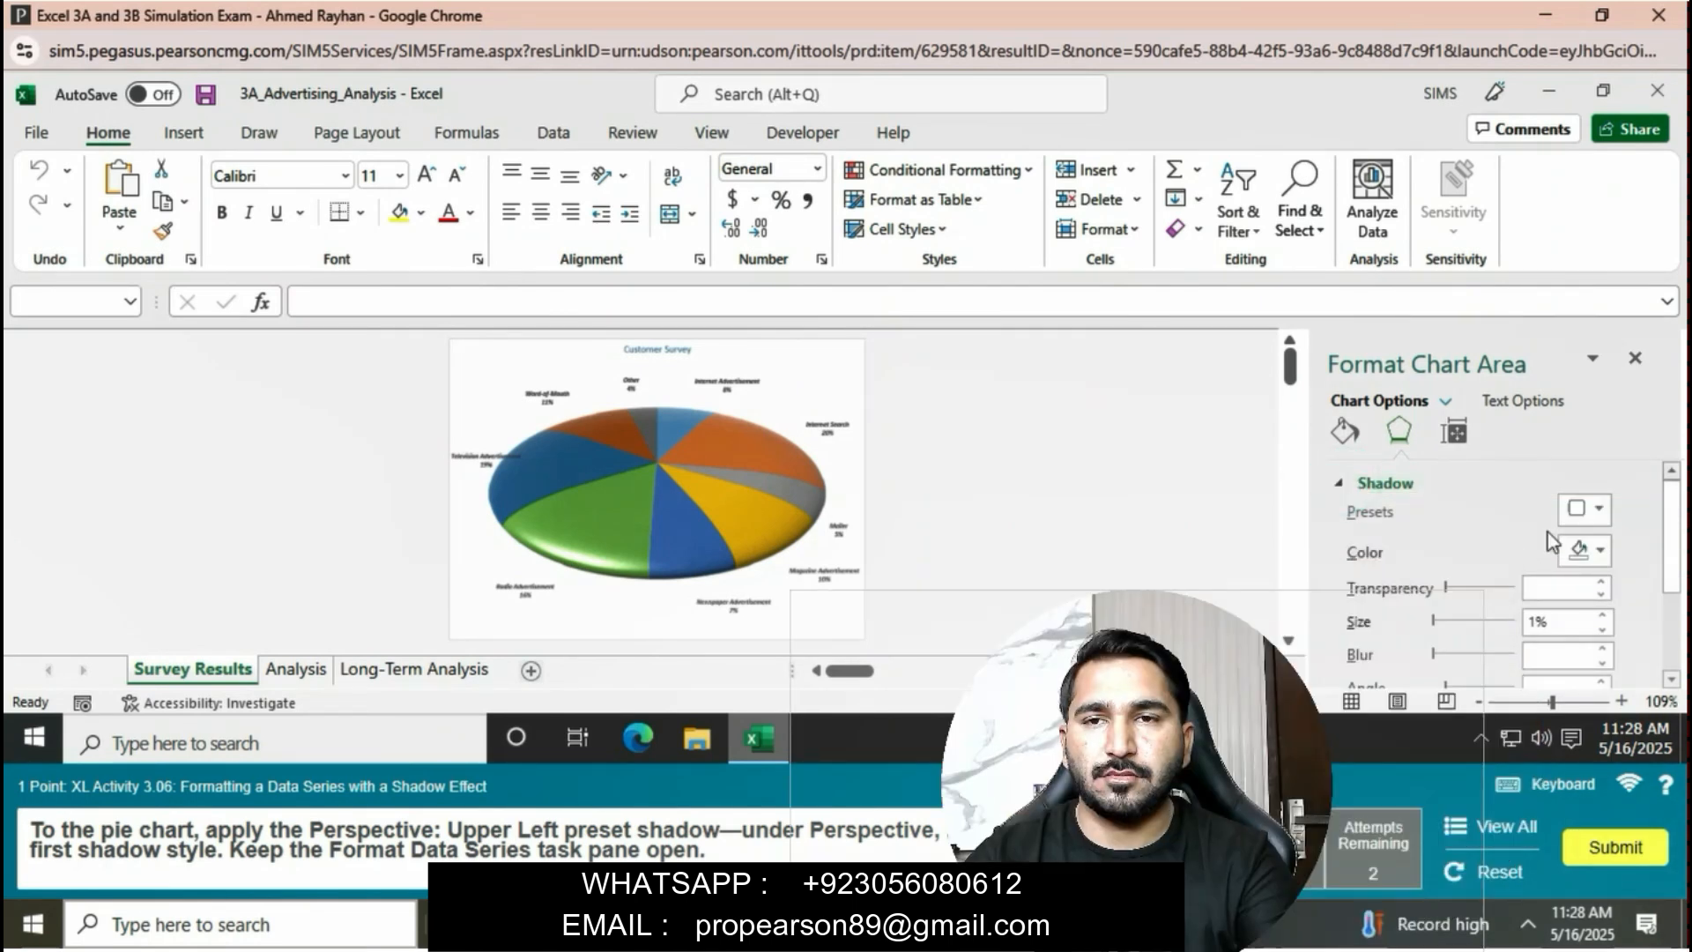
click(1591, 509)
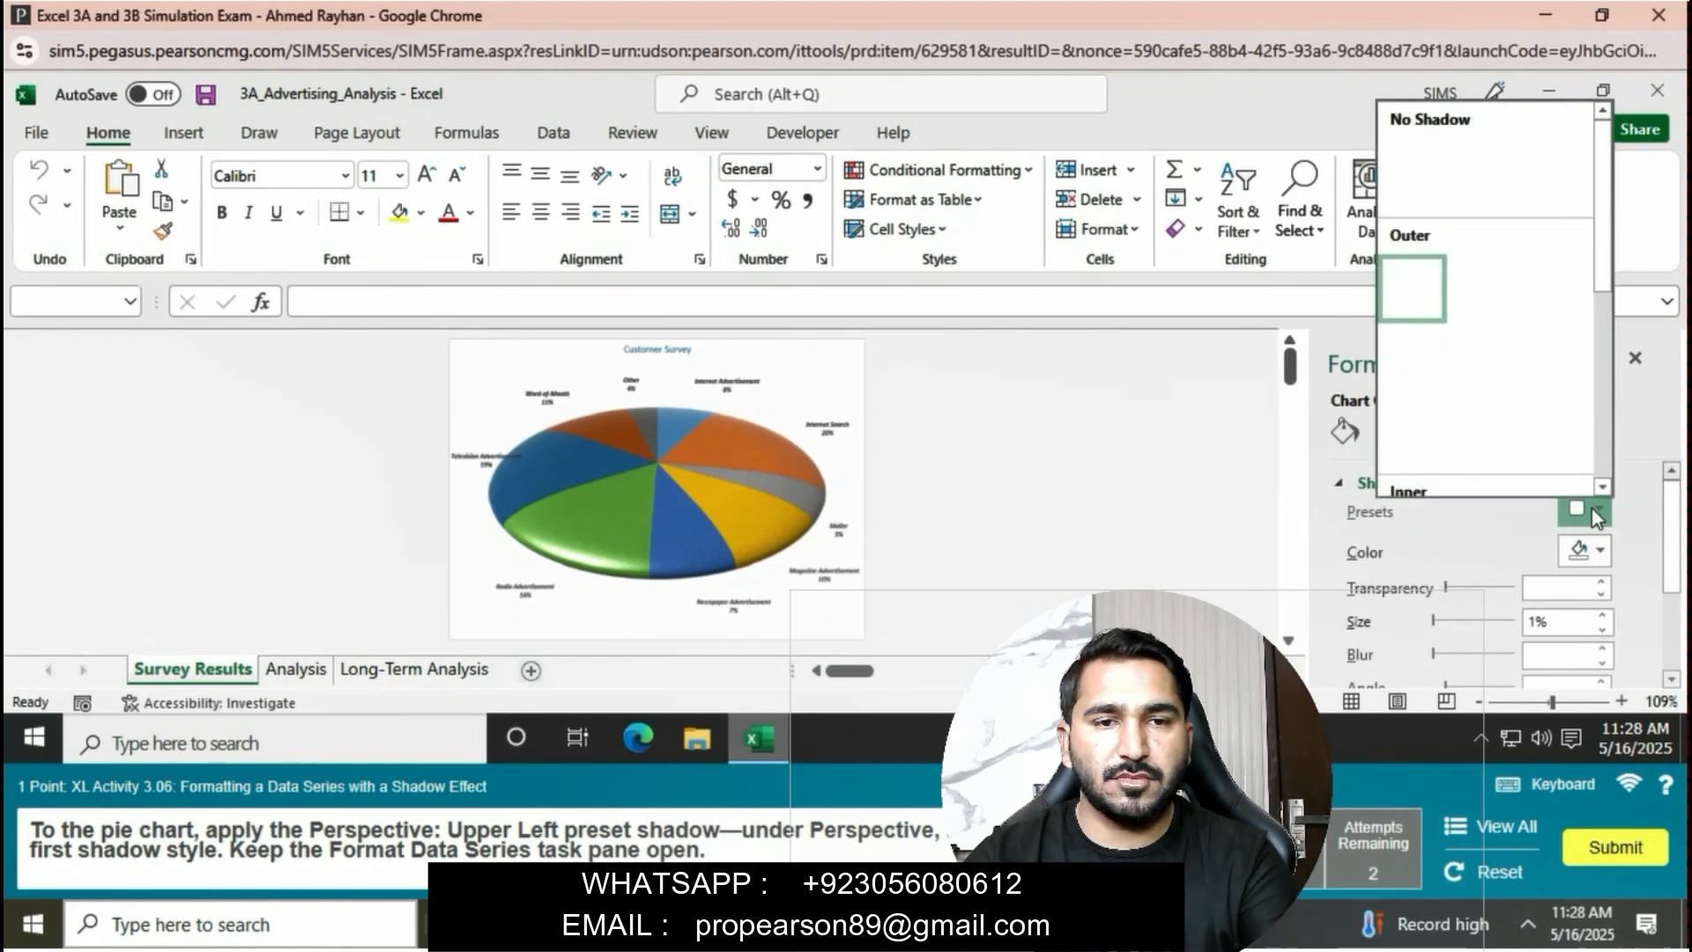
scroll(1425, 360, down, 1)
scroll(1425, 360, down, 3)
click(1420, 382)
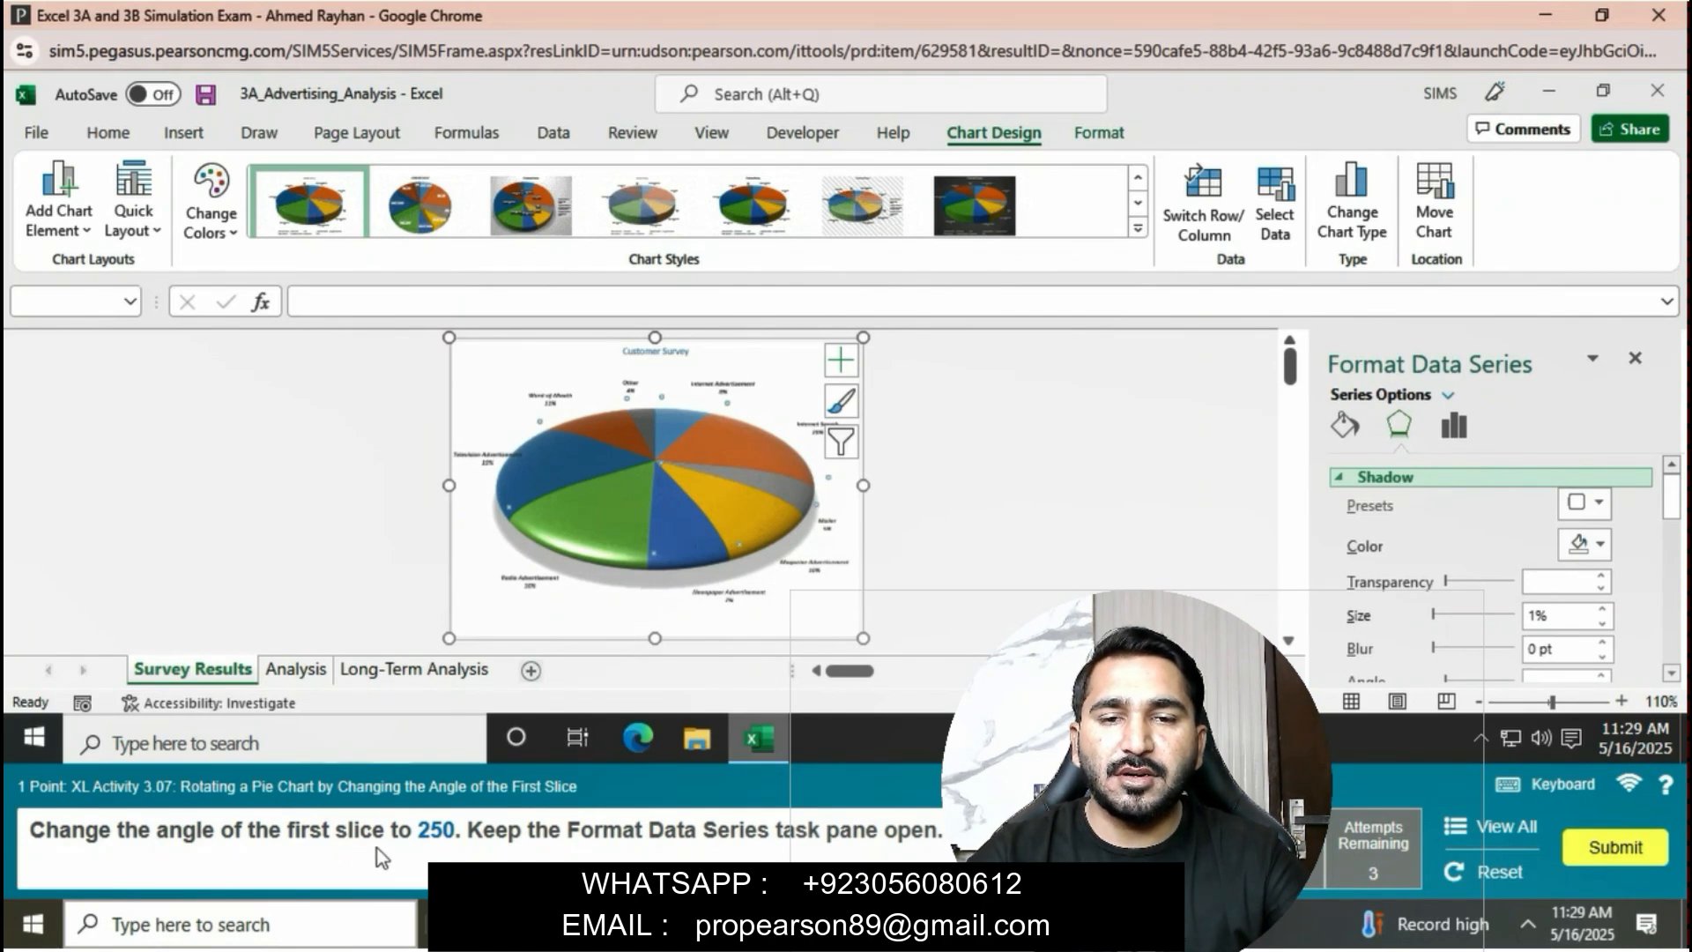
Rotate the pie chart by setting the angle of the first slice to 250°
click(1454, 427)
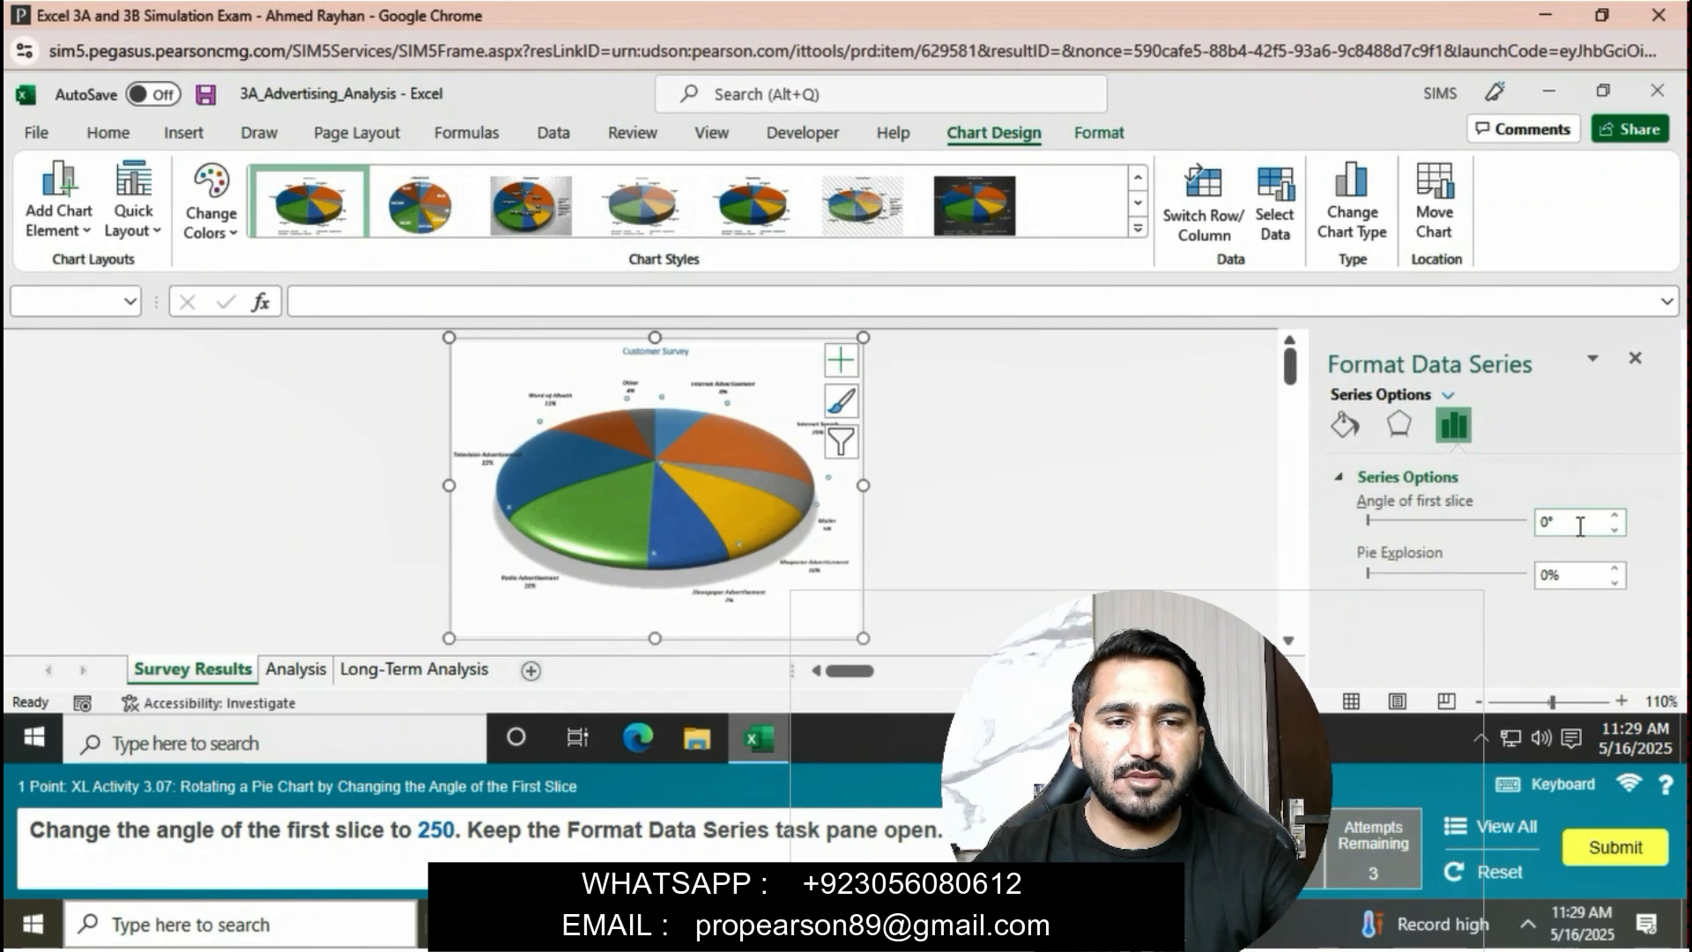
click(1541, 523)
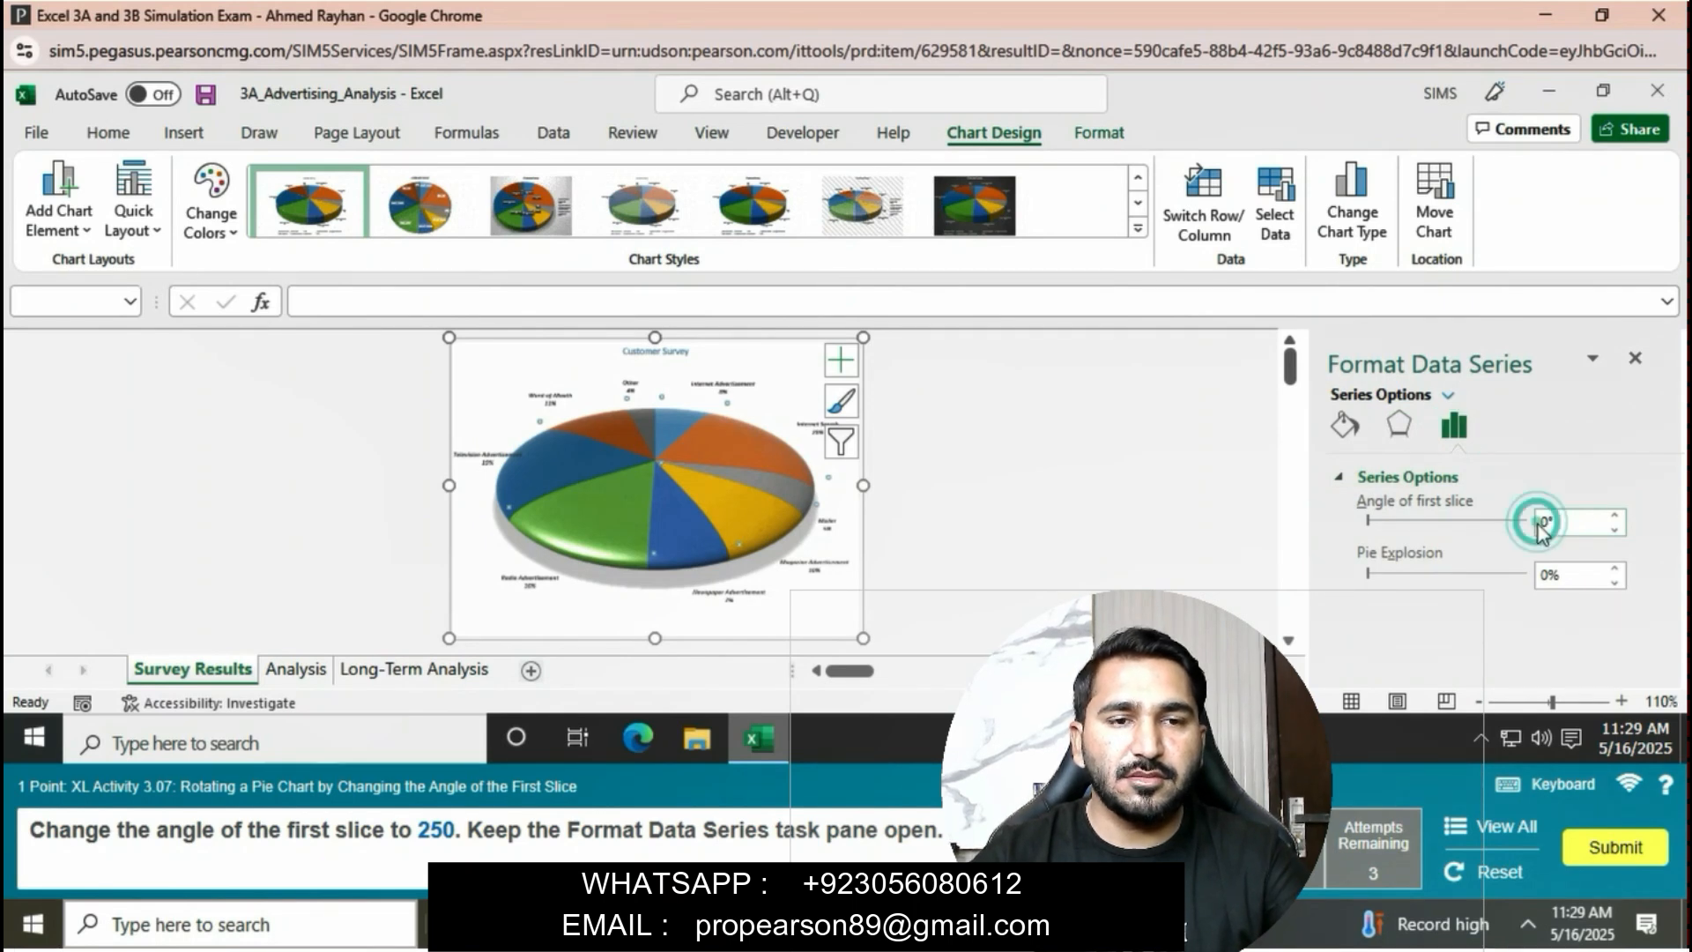
double_click(1541, 522)
text(250)
key(Return)
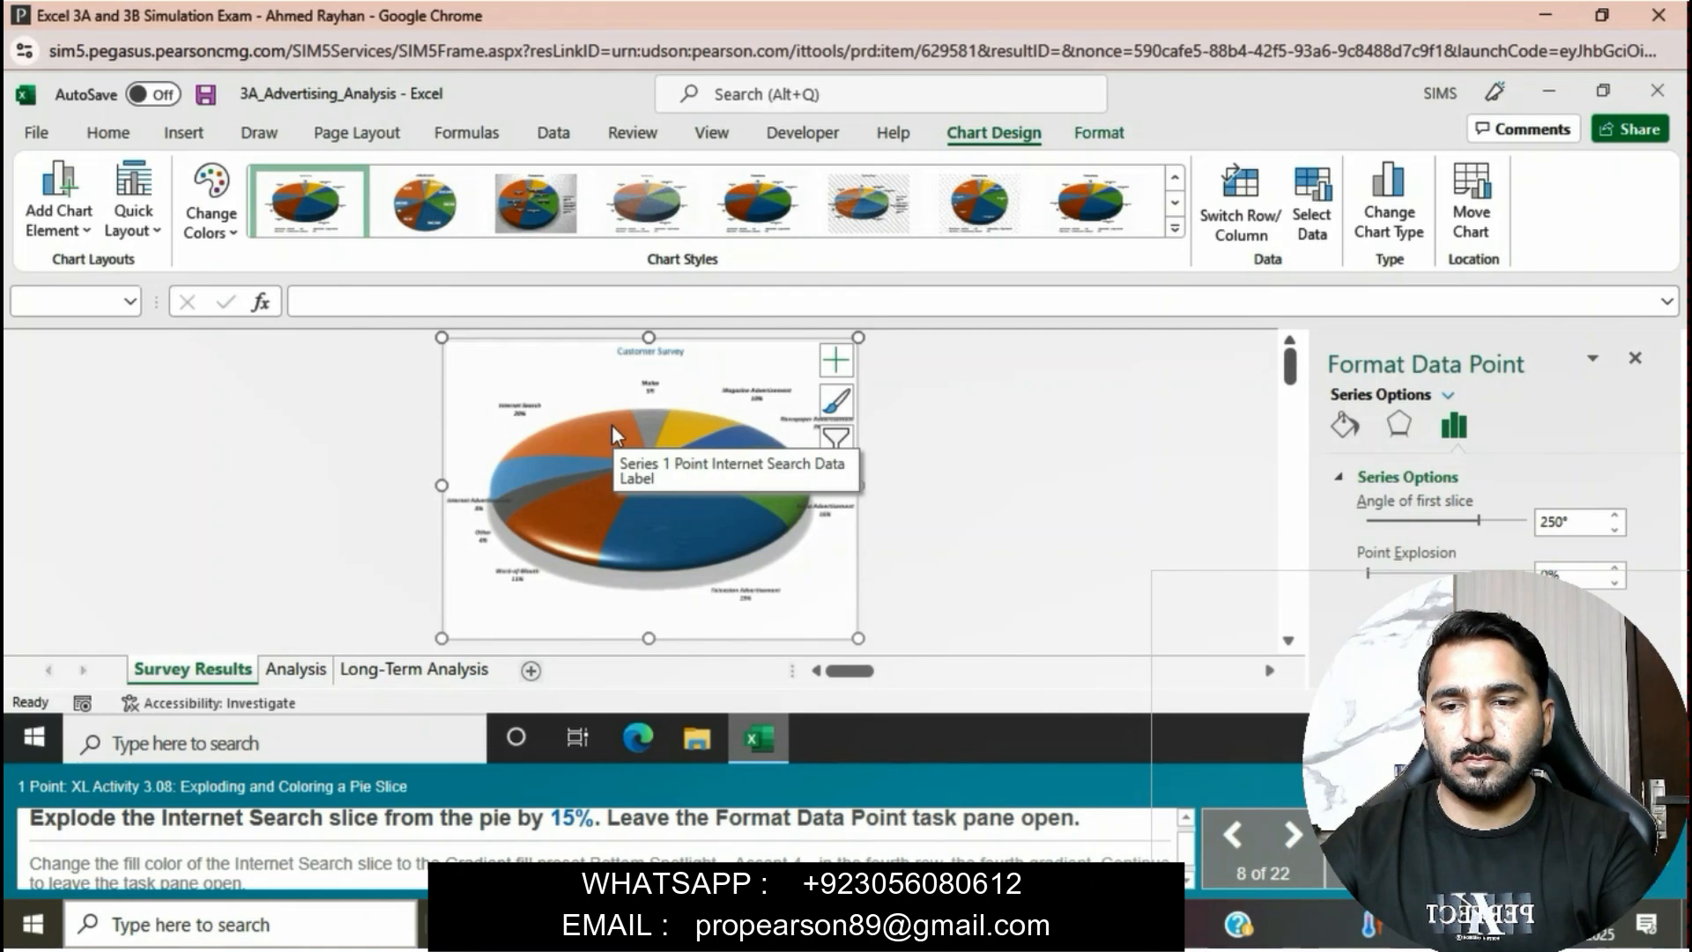
Explode only the Internet Search slice from the pie by 15%
click(612, 425)
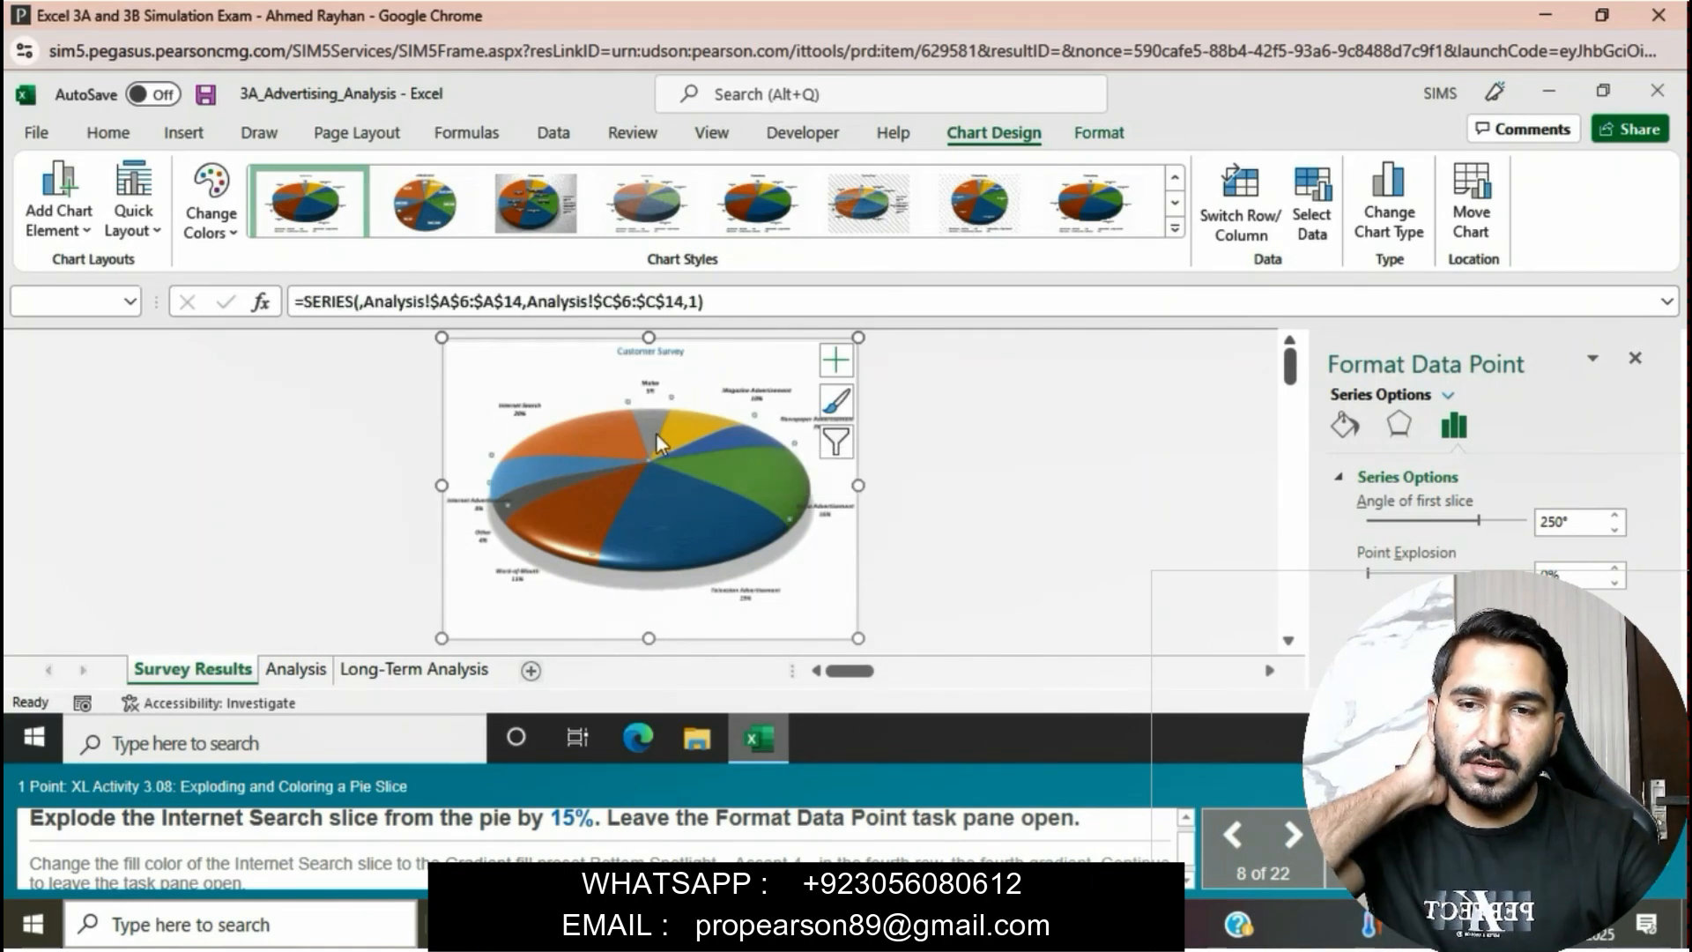
click(1614, 569)
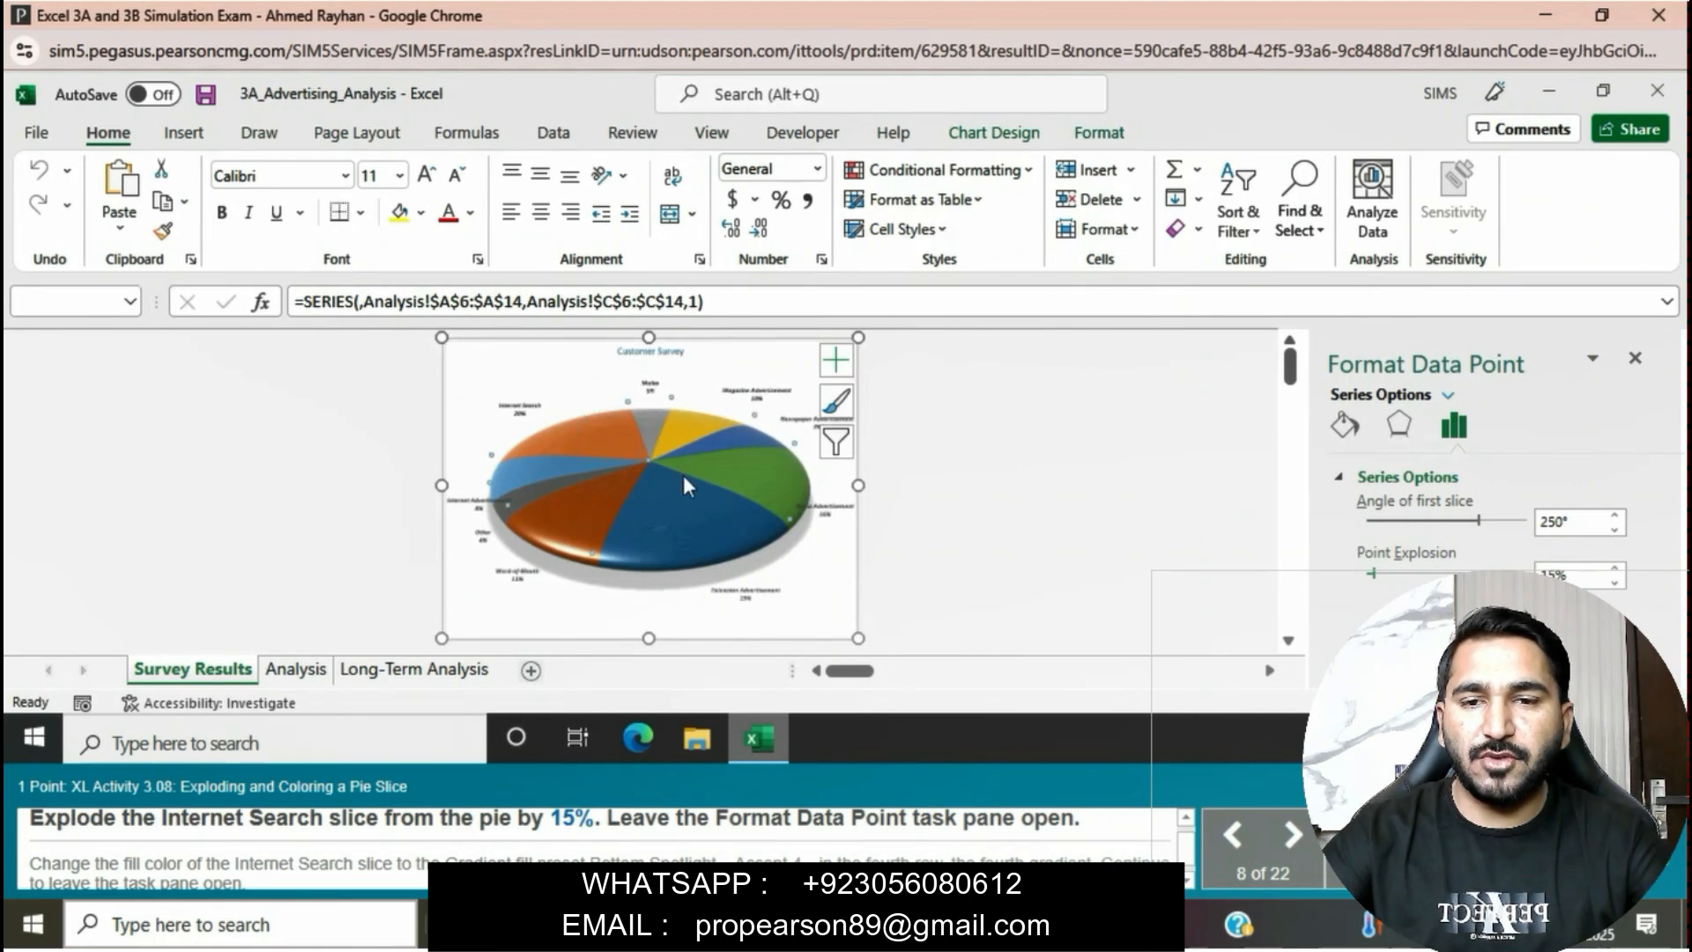
click(617, 437)
click(617, 437)
click(616, 437)
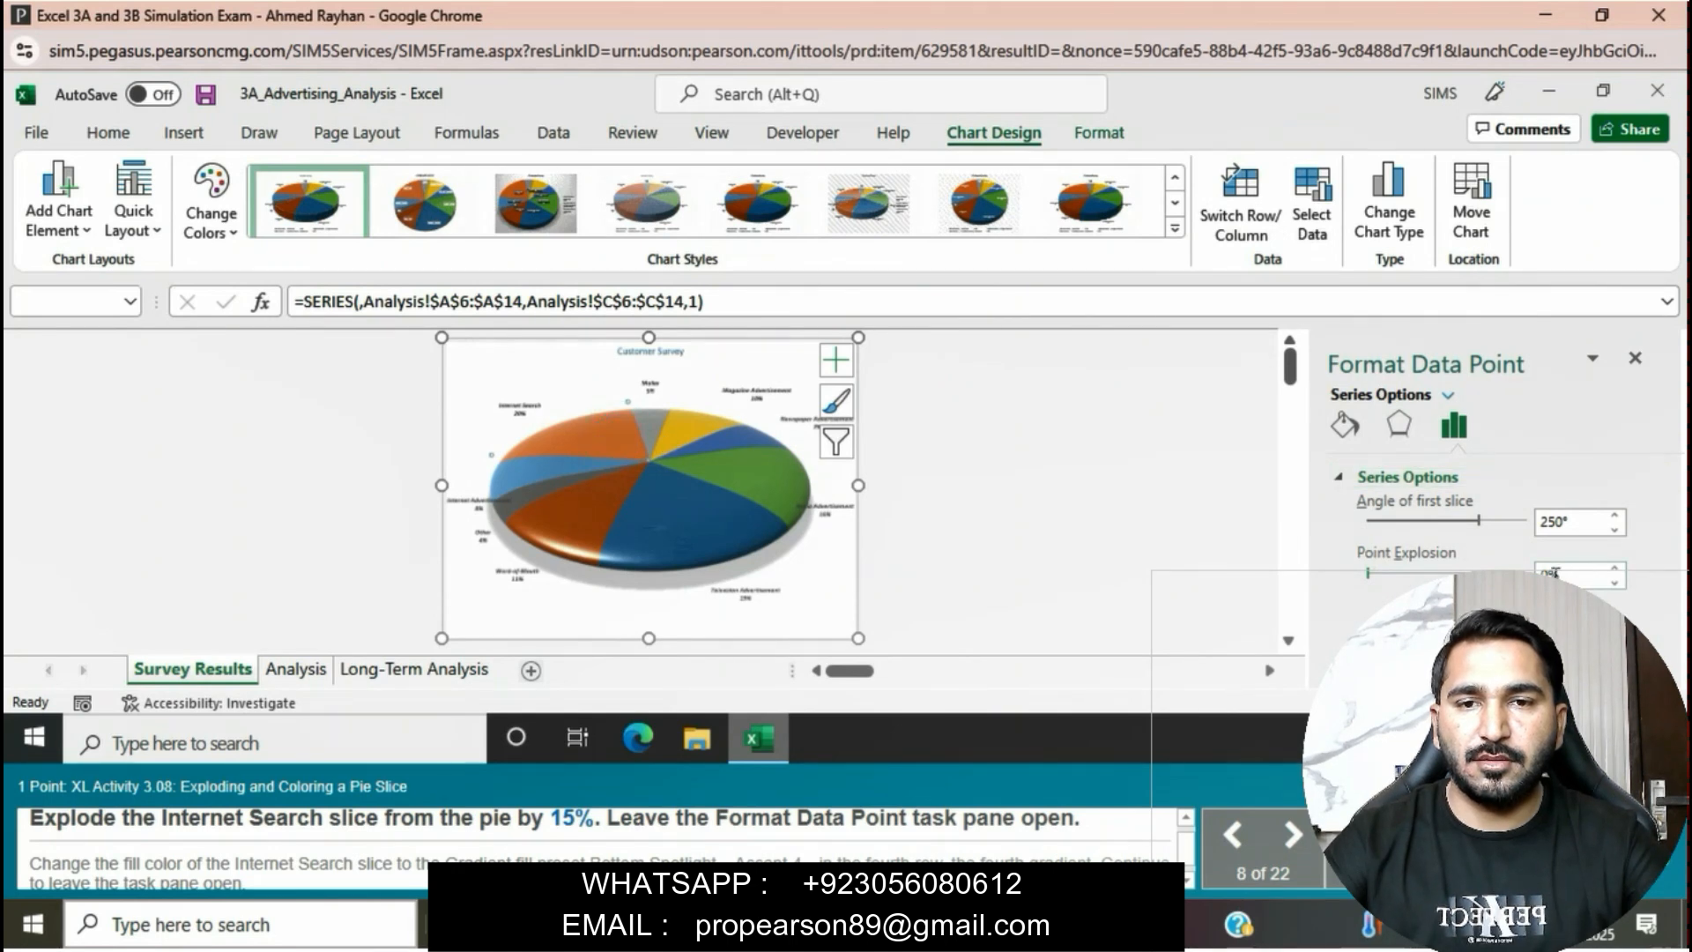
click(1547, 571)
text(15)
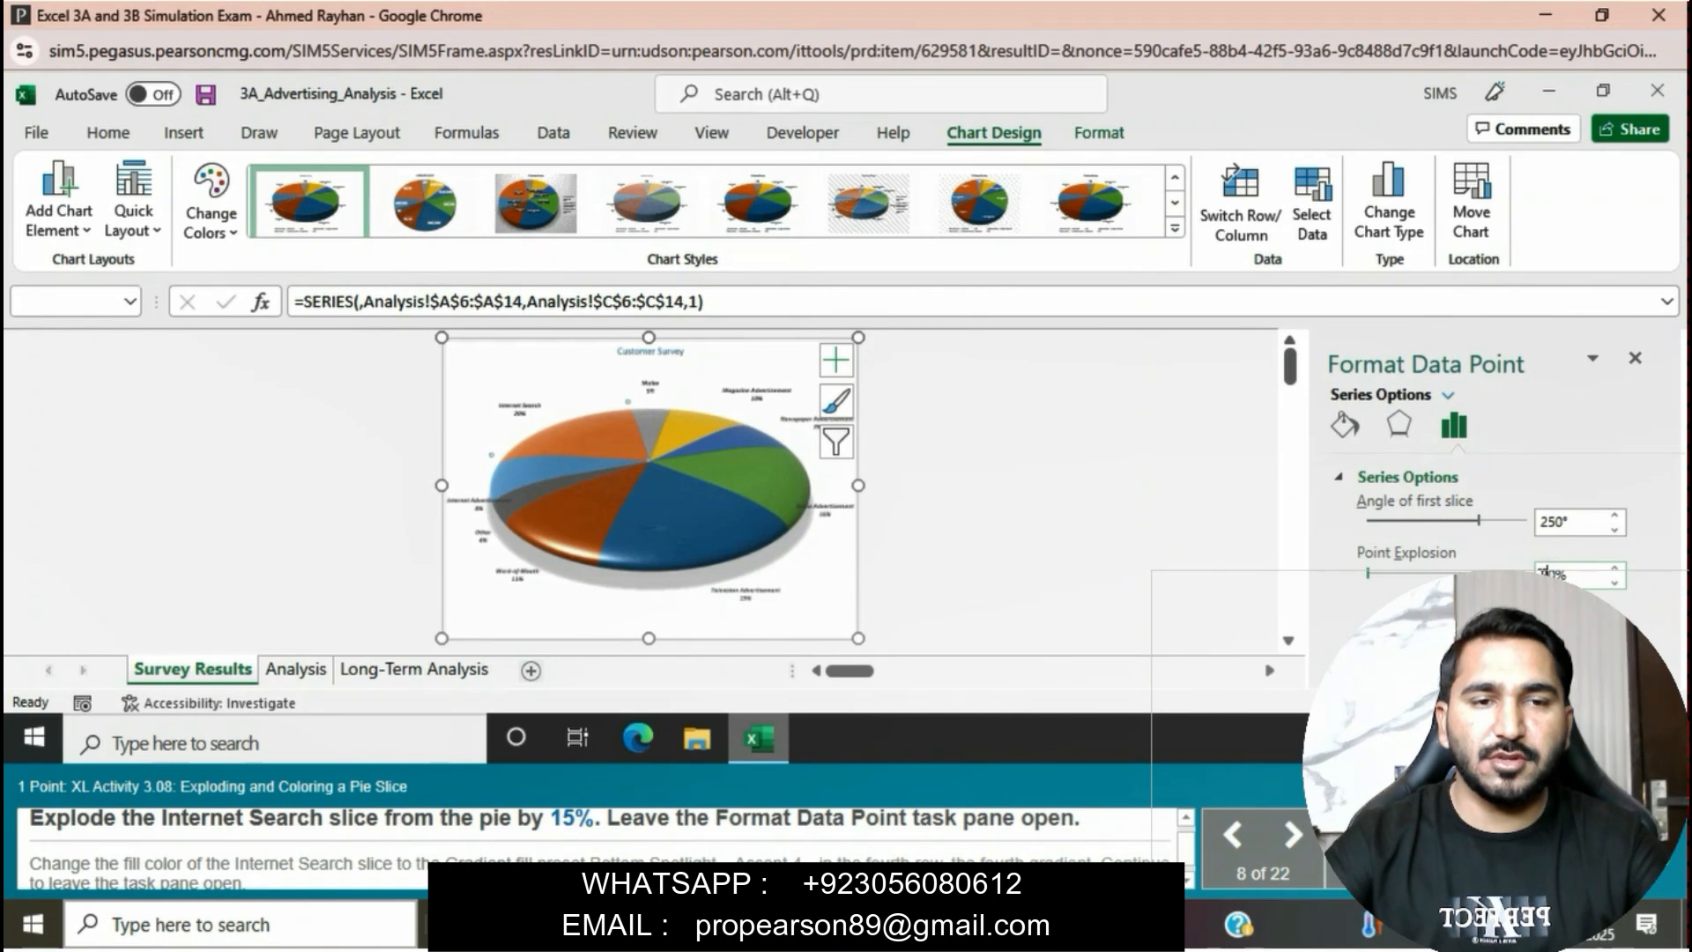
click(1552, 571)
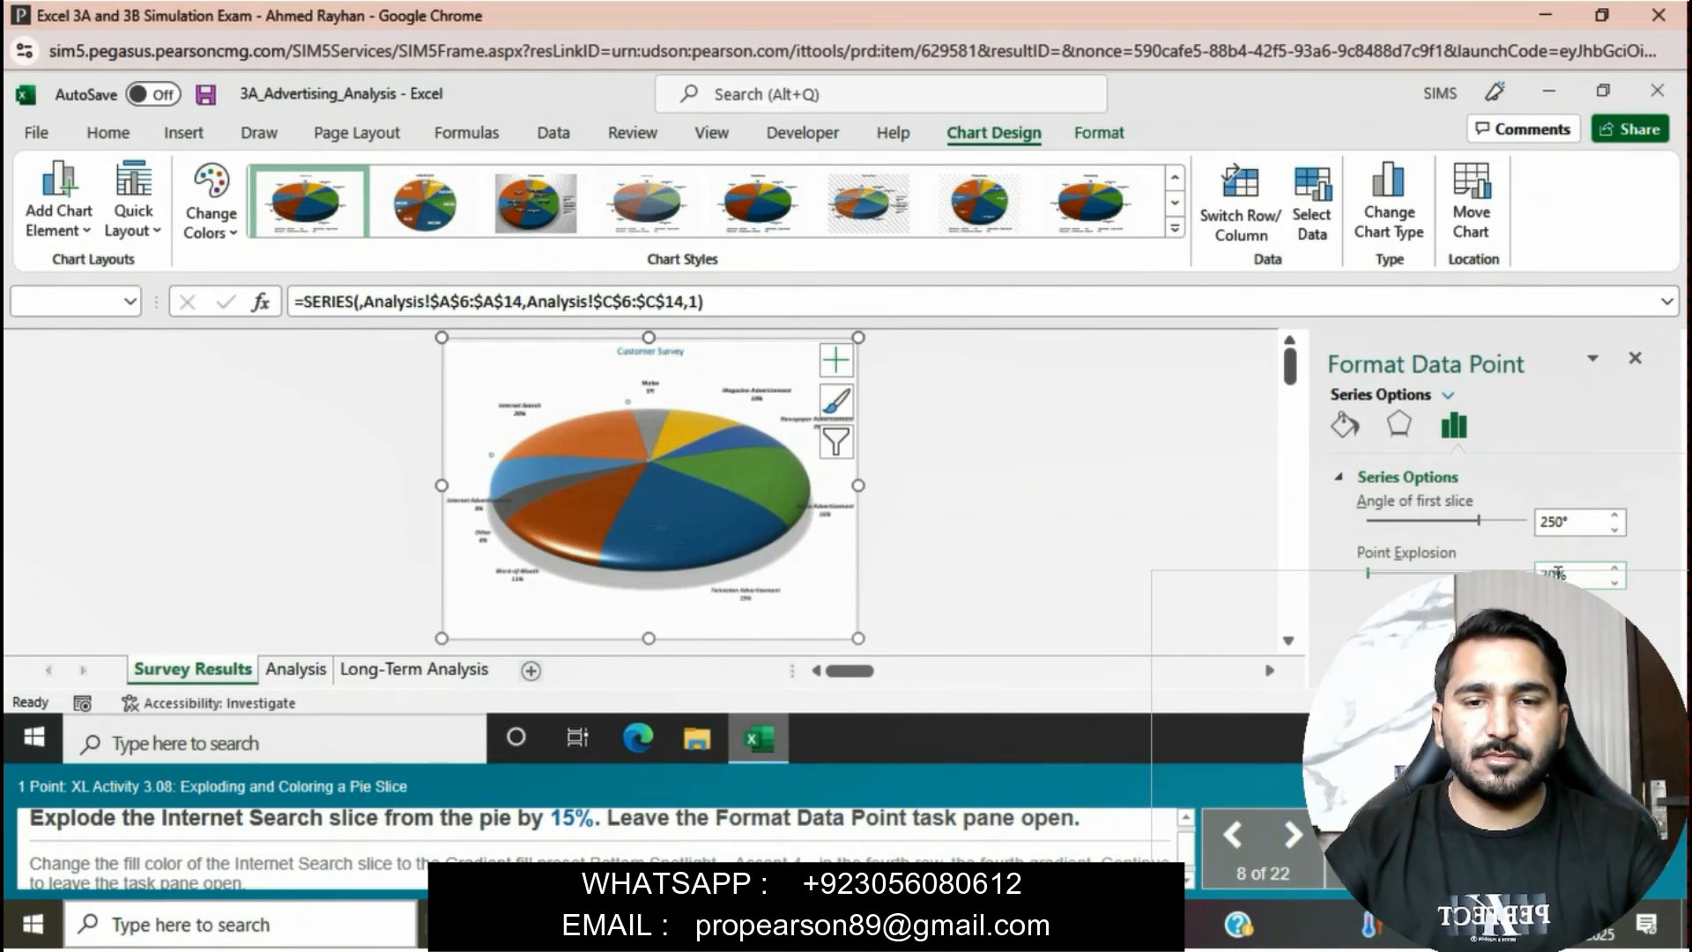
key(BackSpace)
key(BackSpace)
text(15)
key(Return)
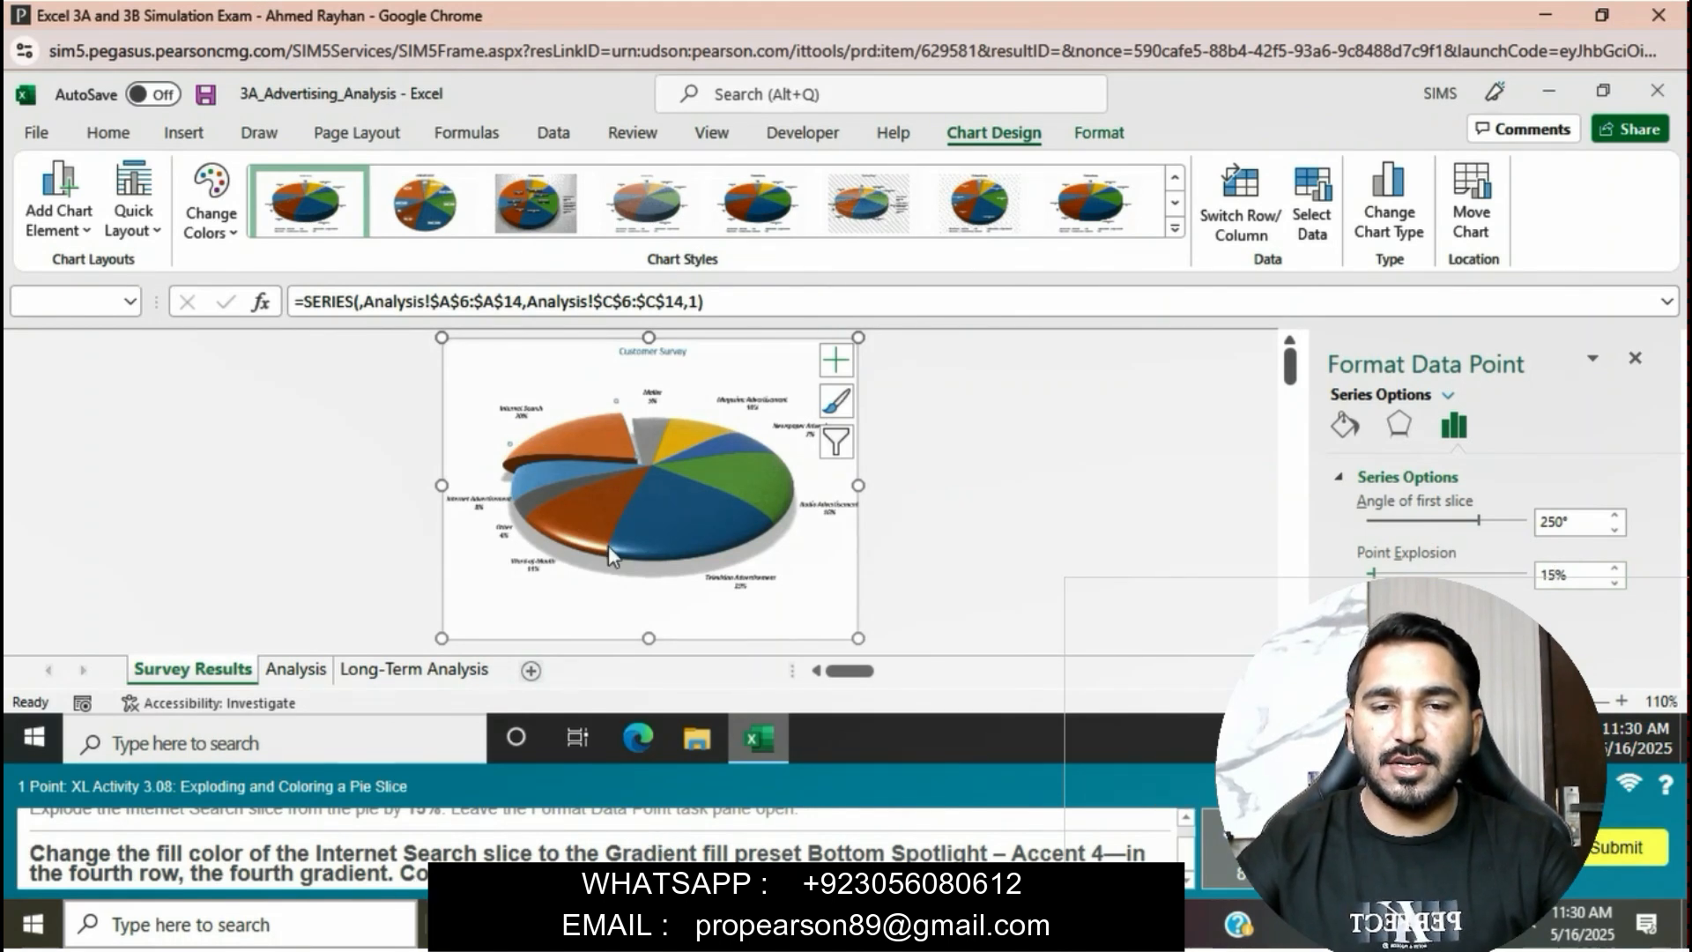
Fill the Internet Search slice with the preset gradient Bottom Spotlight – Accent 4
click(1345, 428)
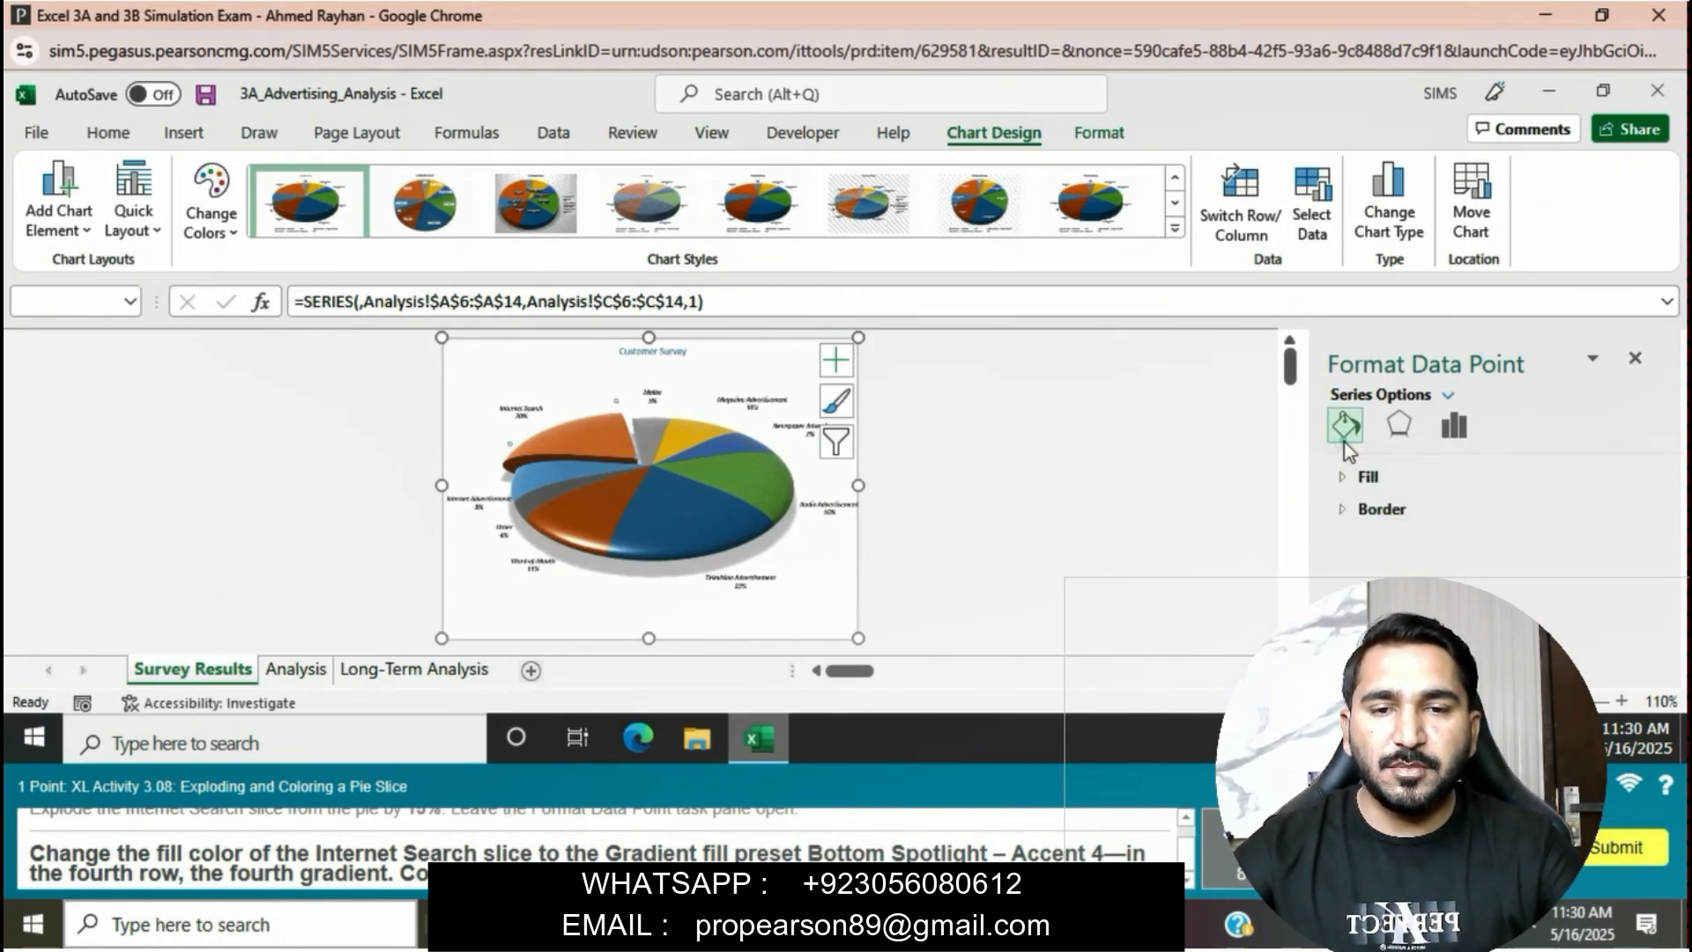
click(1341, 476)
click(1362, 556)
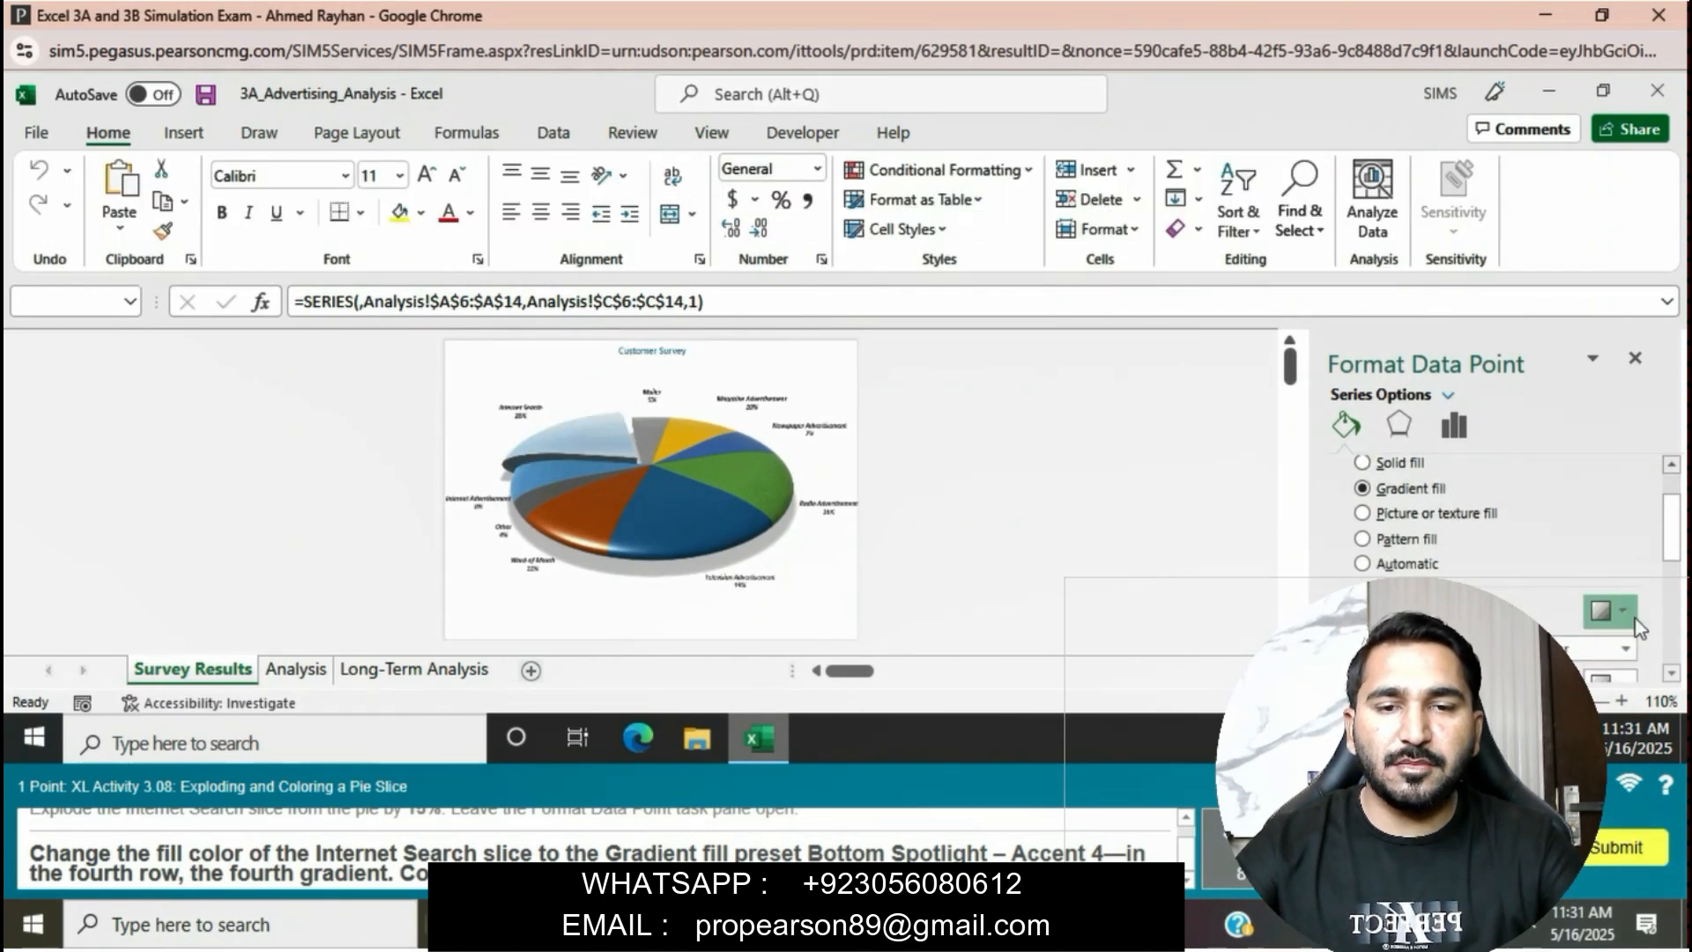
click(1619, 611)
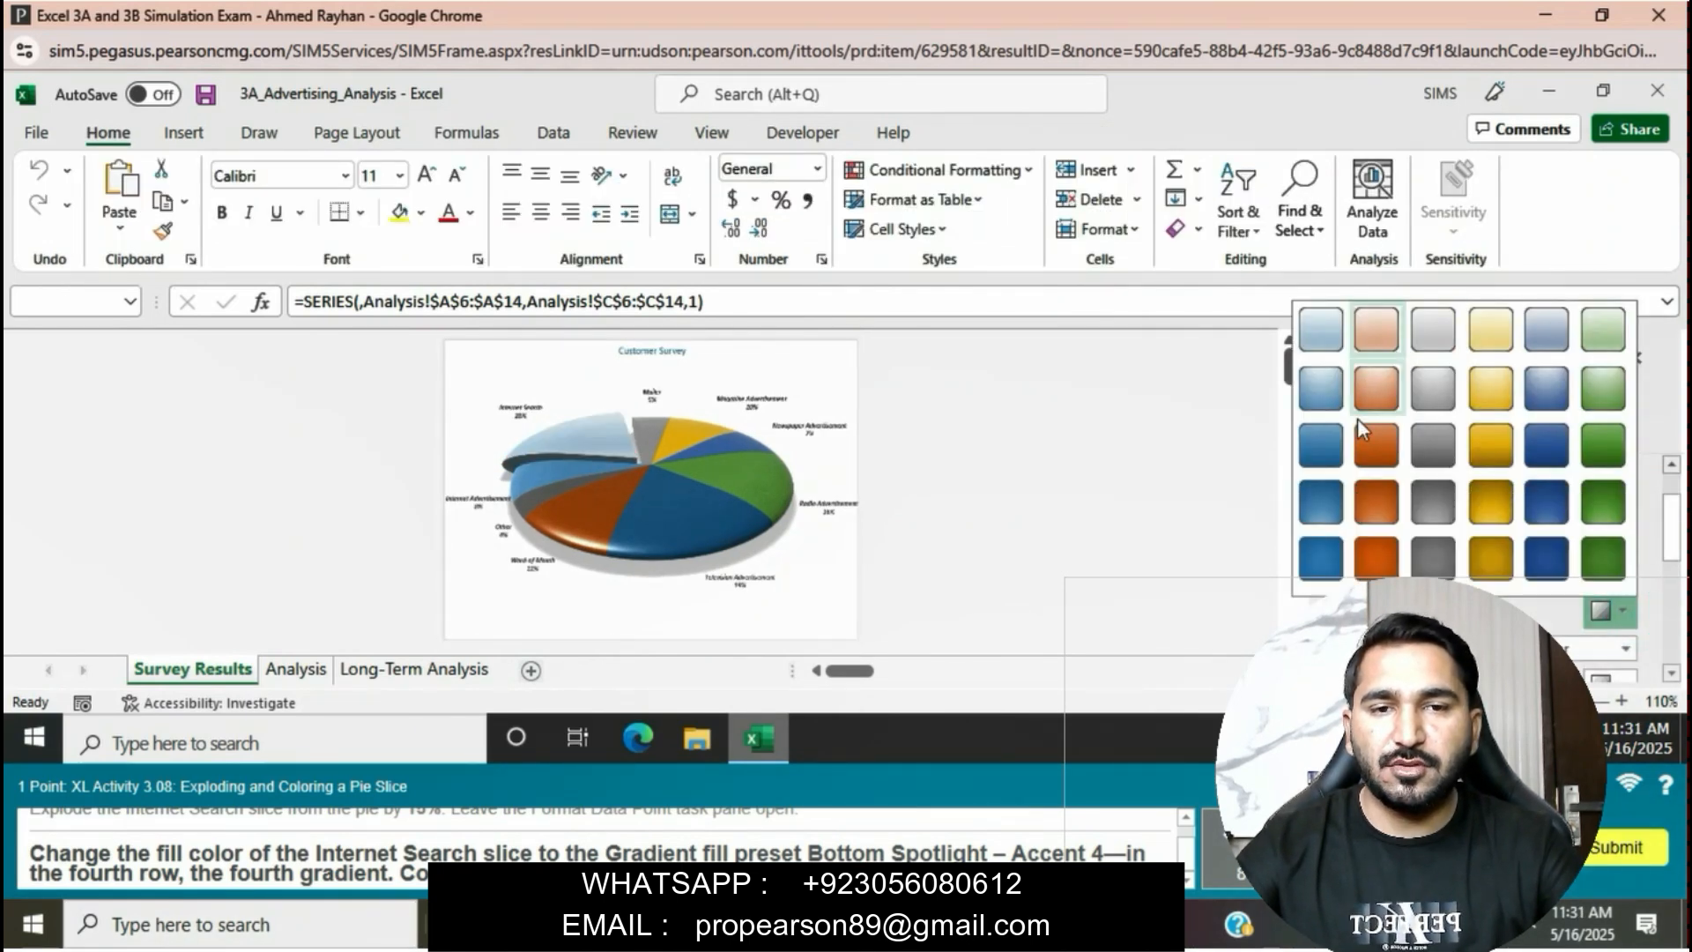
click(1489, 501)
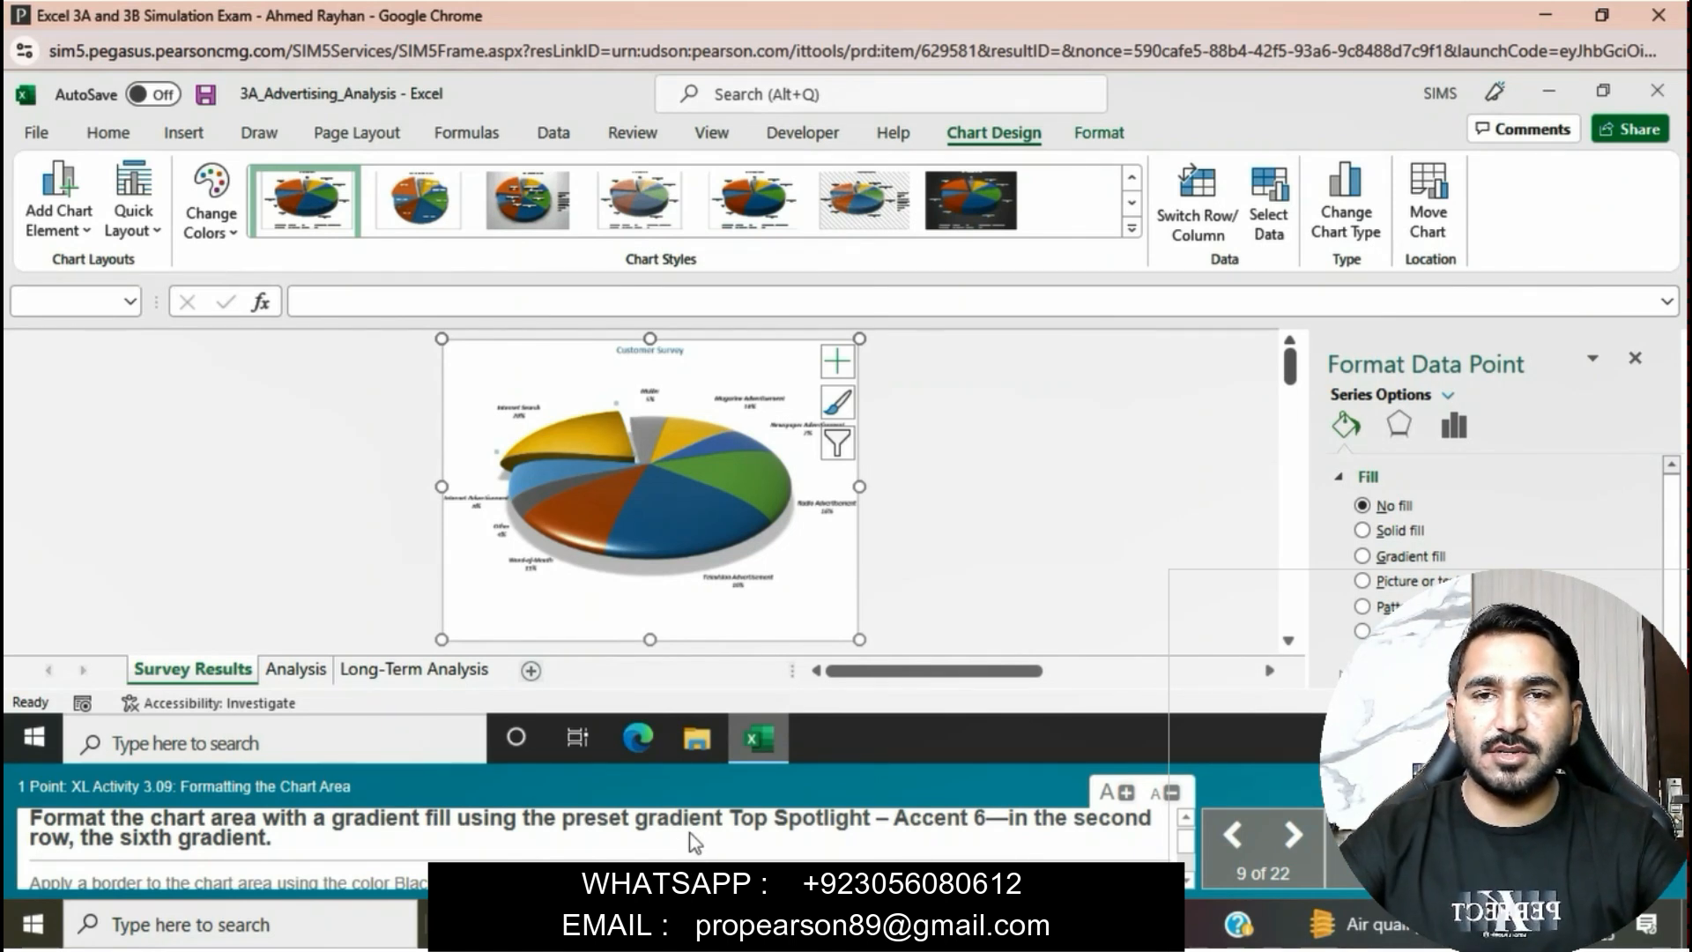
Fill the chart area with the preset gradient Top Spotlight – Accent 6
click(657, 652)
click(547, 627)
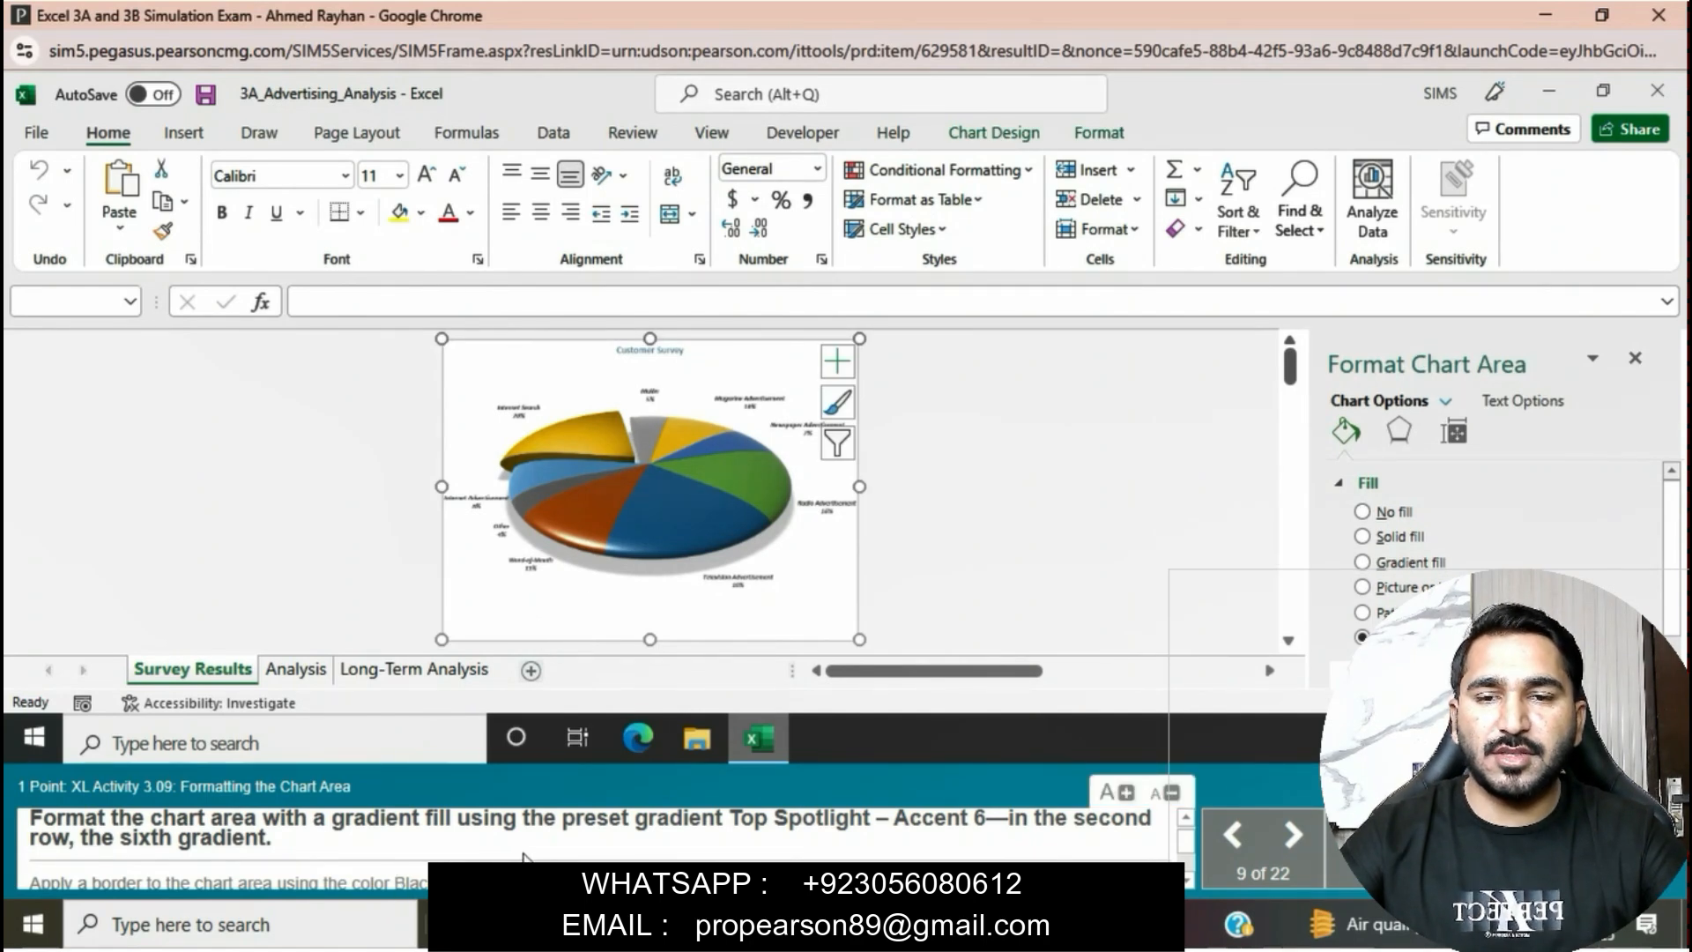
click(1362, 562)
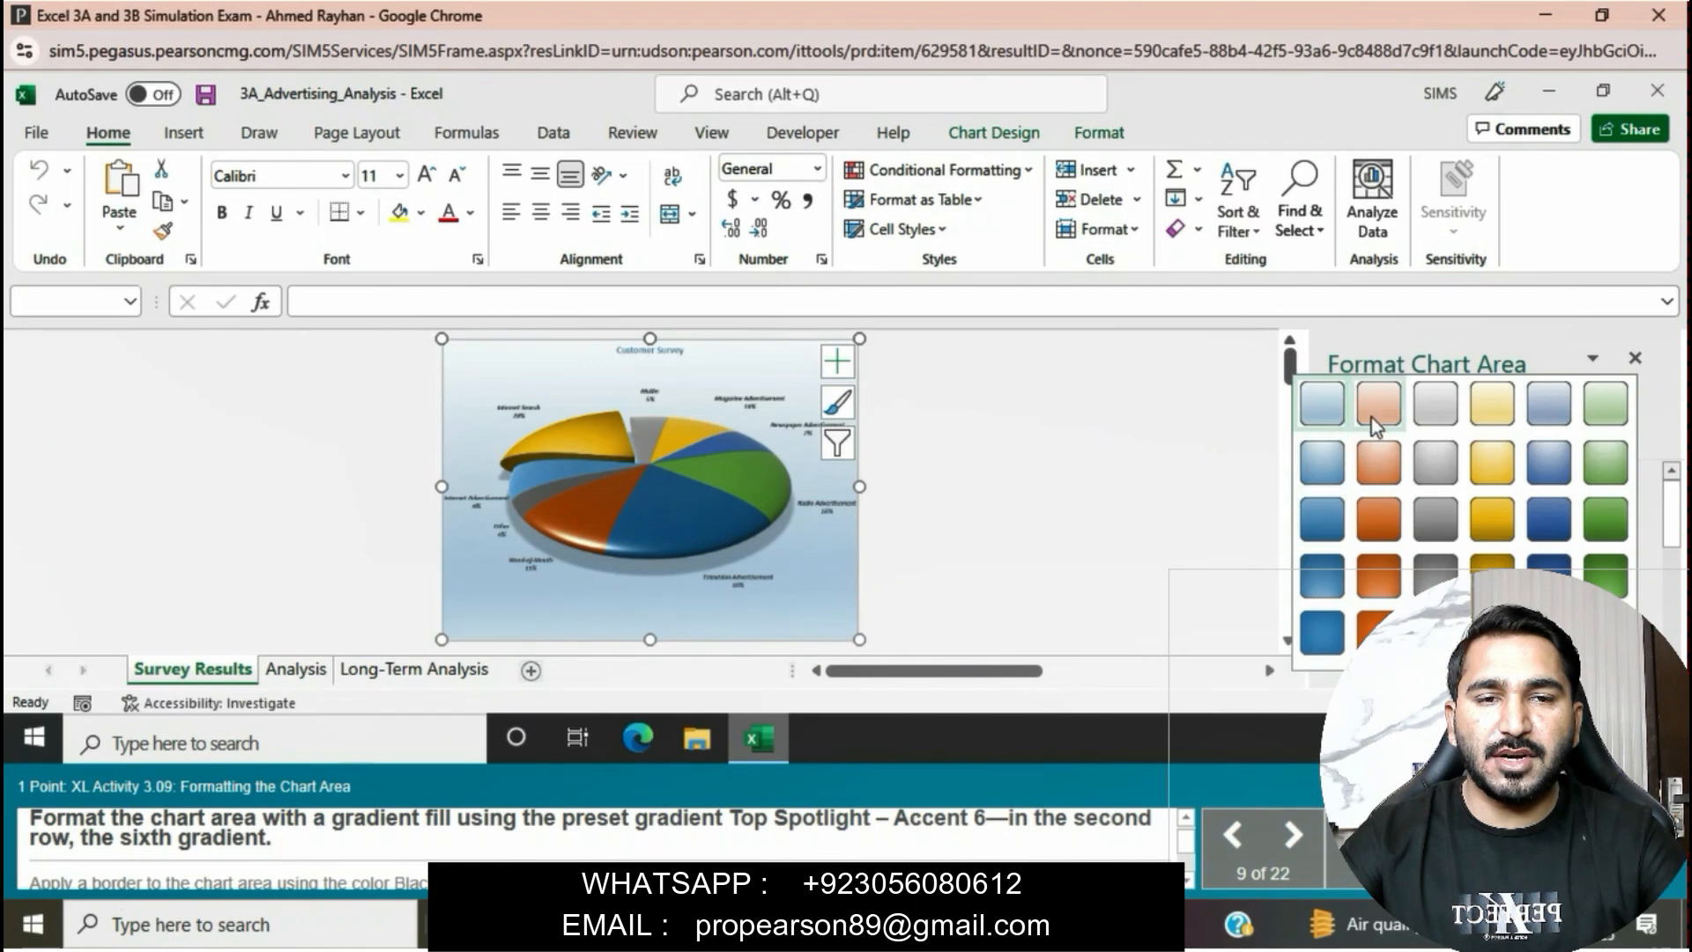
click(1599, 466)
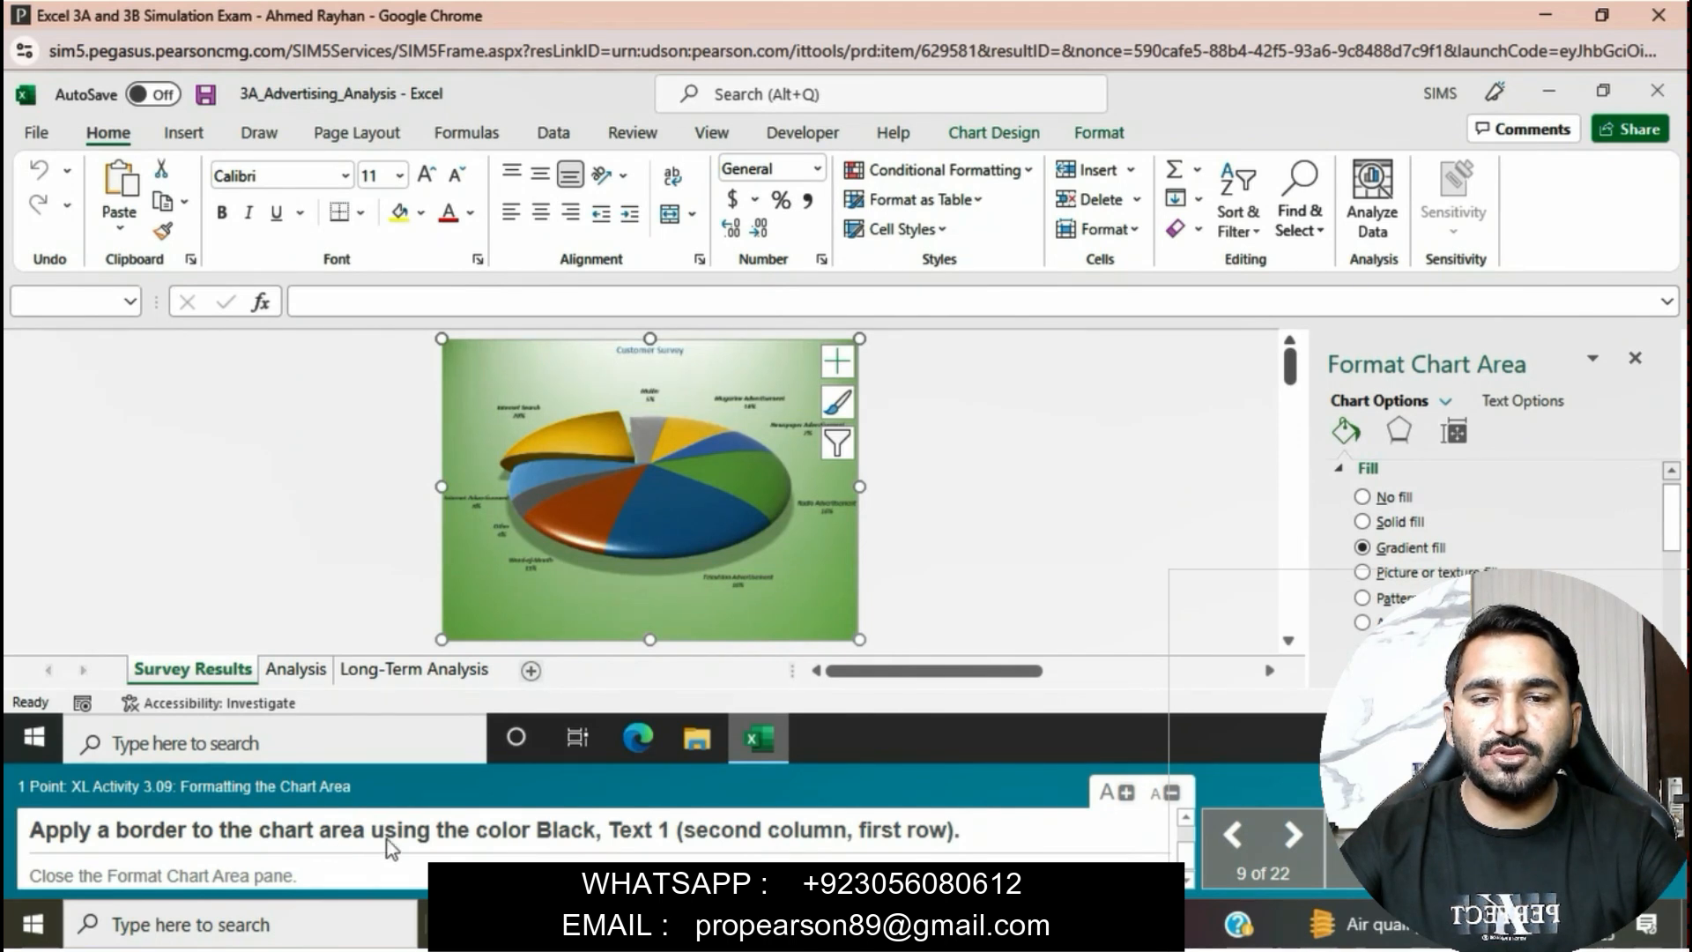
Give the chart area a solid line border in Black, Text 1, and close the Format Chart Area pane
click(1374, 472)
click(1356, 515)
click(1356, 515)
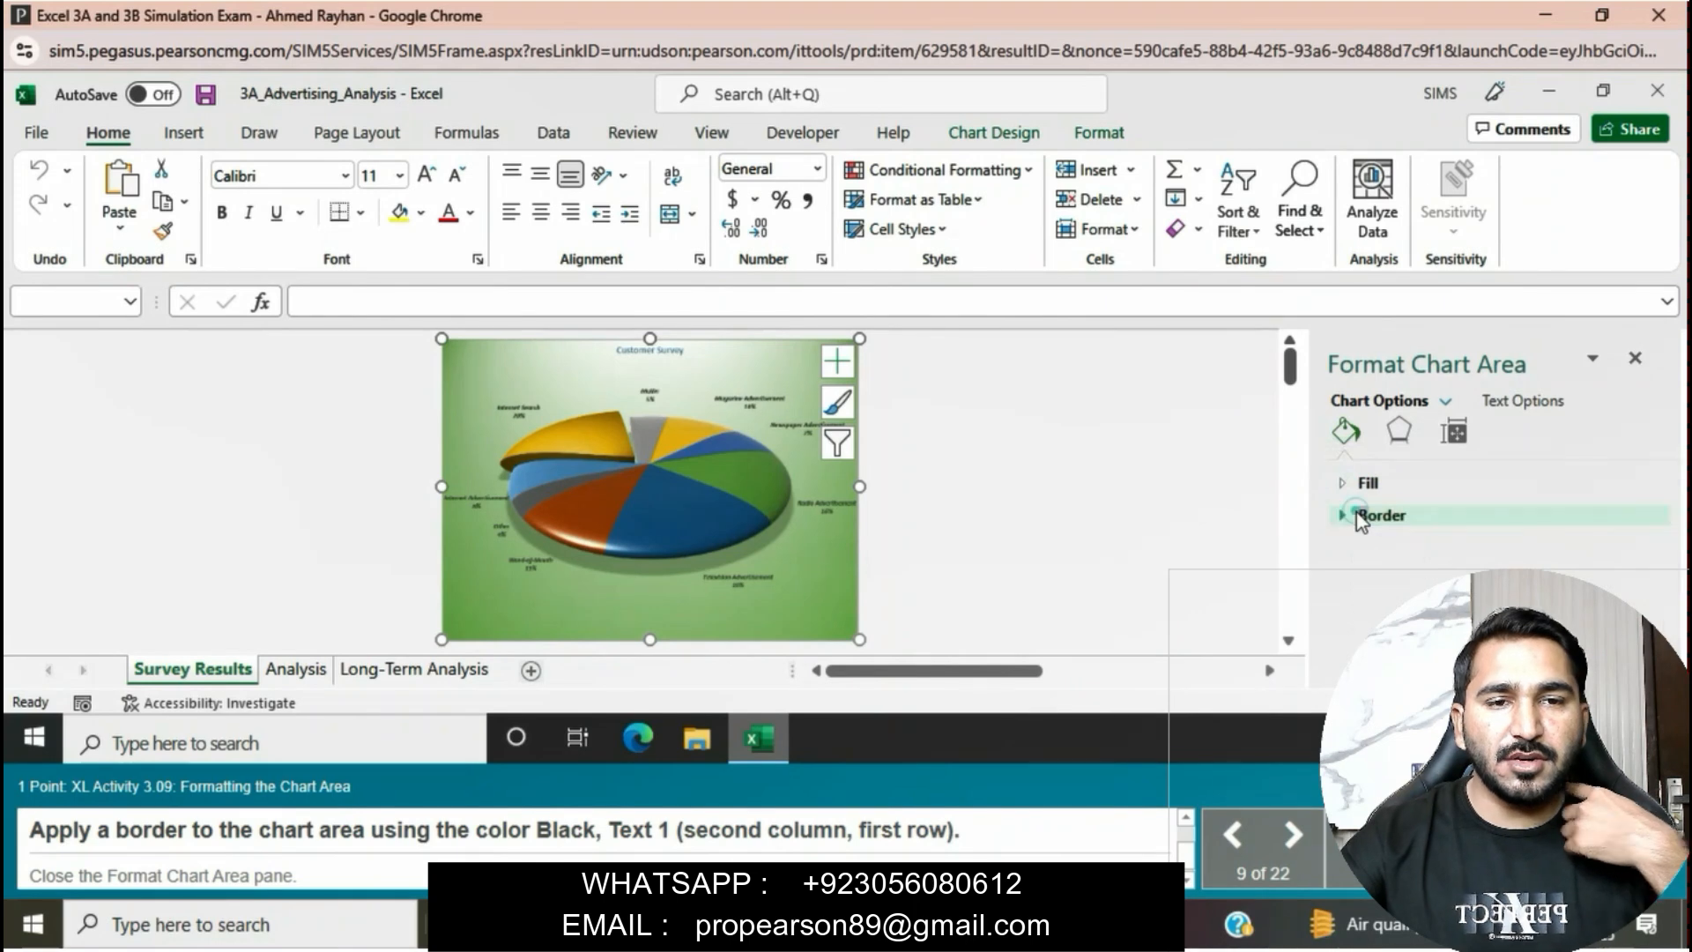
click(1356, 514)
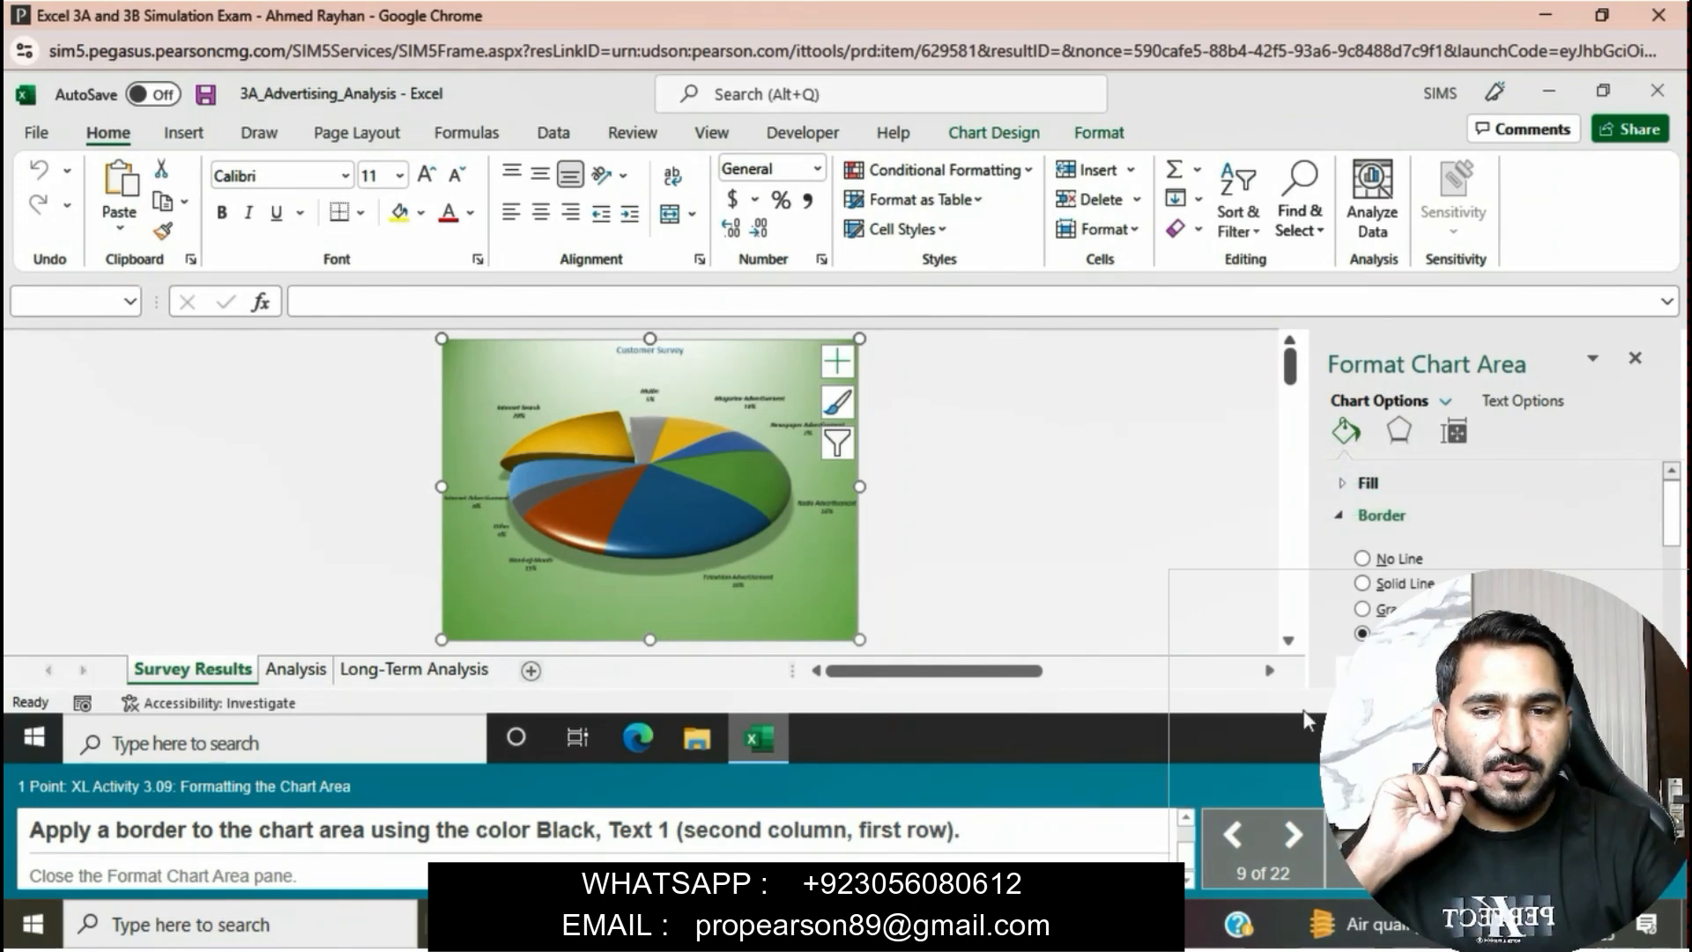
scroll(1455, 565, down, 1)
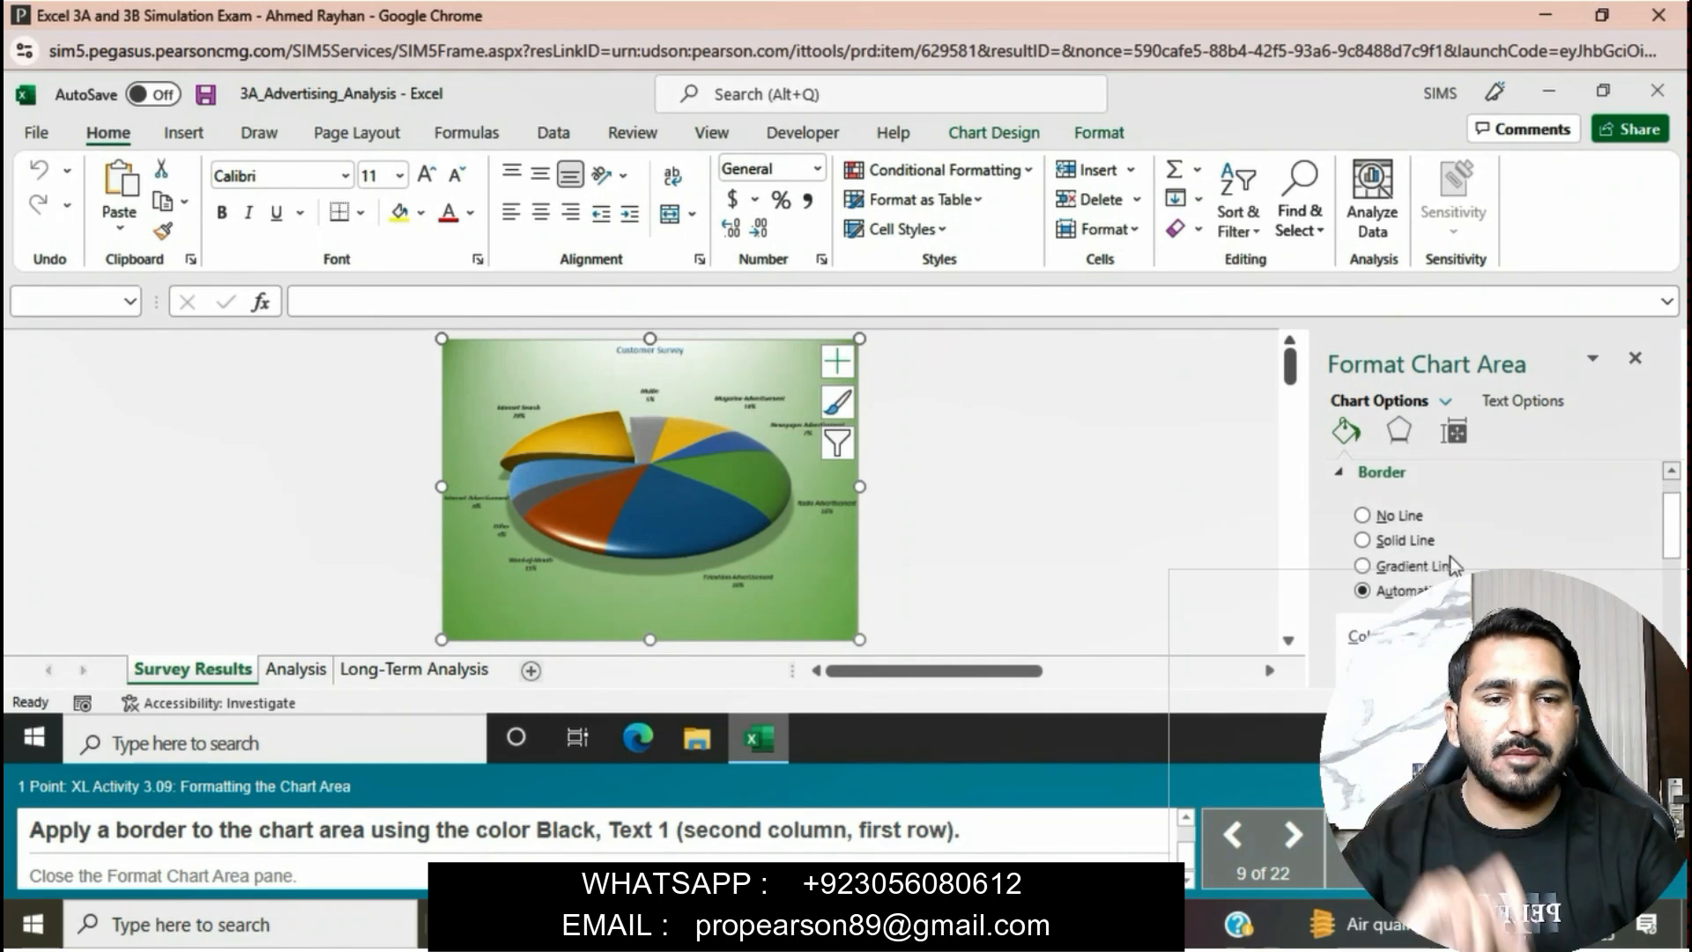
click(1372, 541)
click(1599, 640)
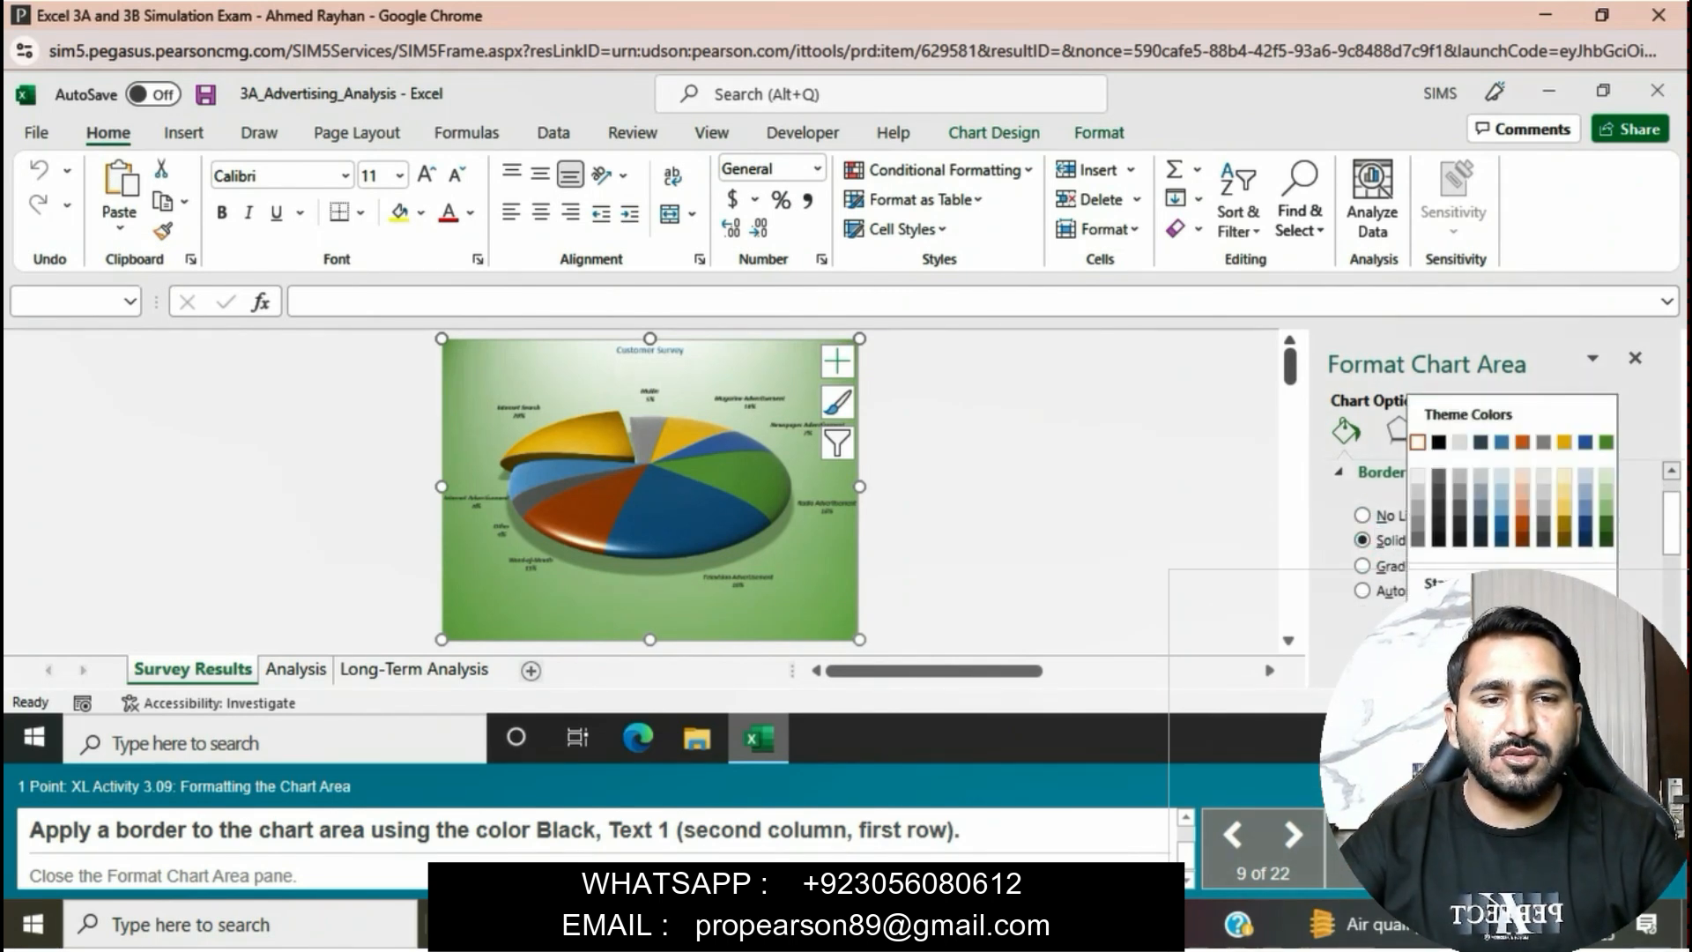
click(1443, 440)
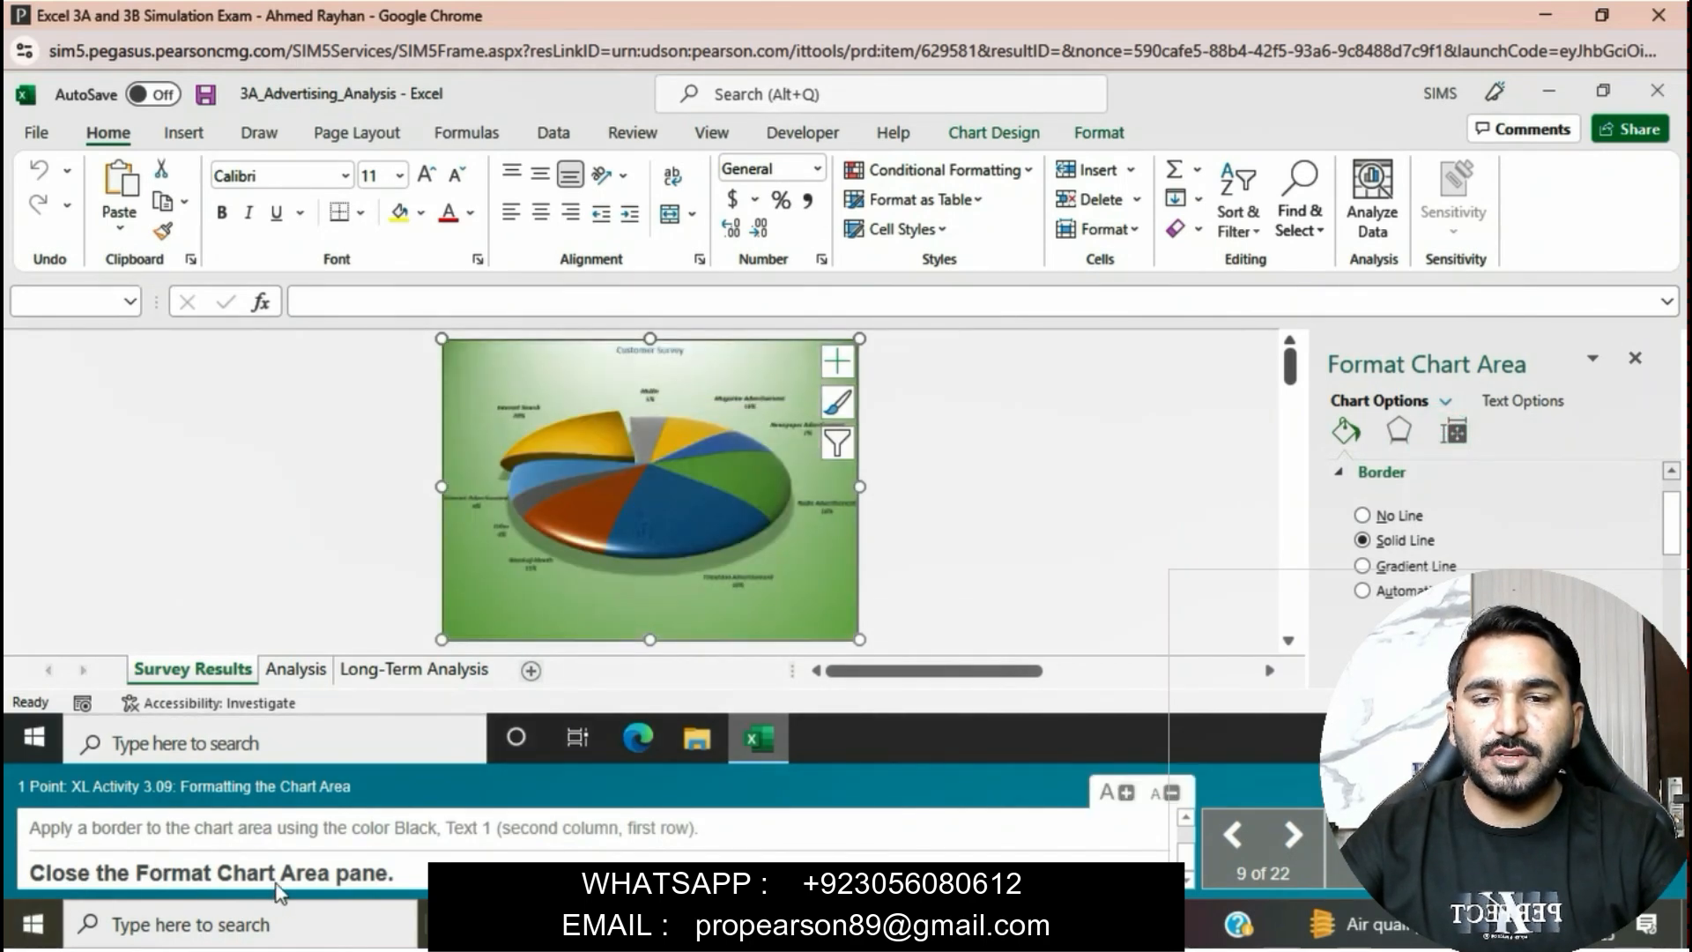
click(1635, 358)
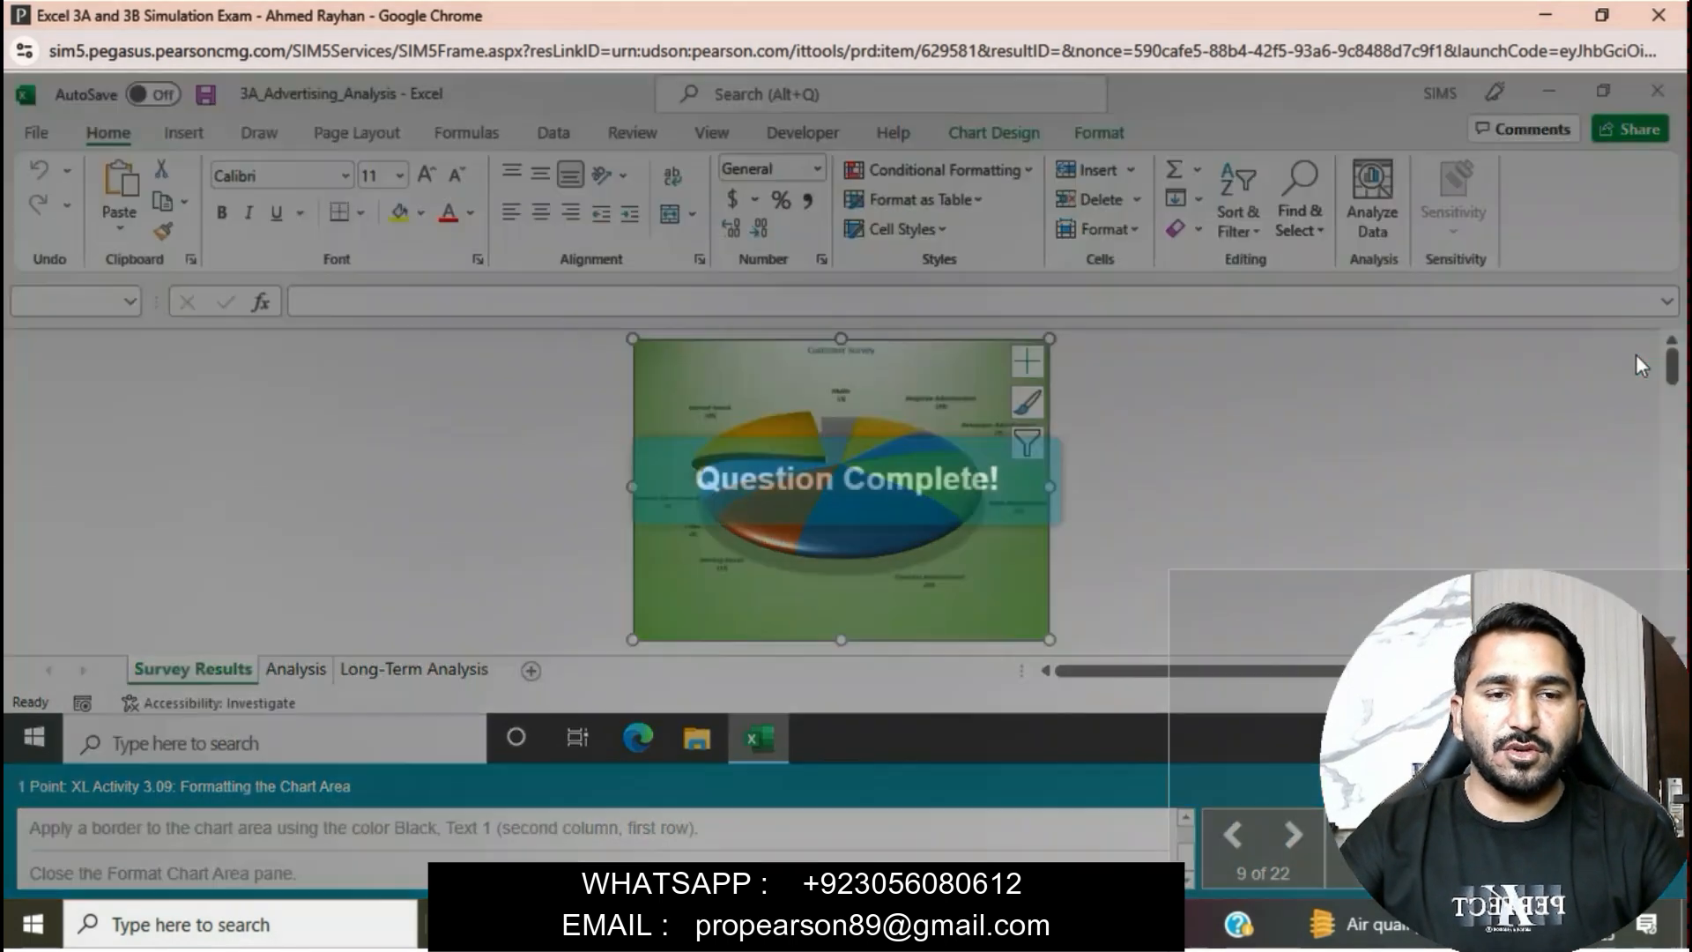